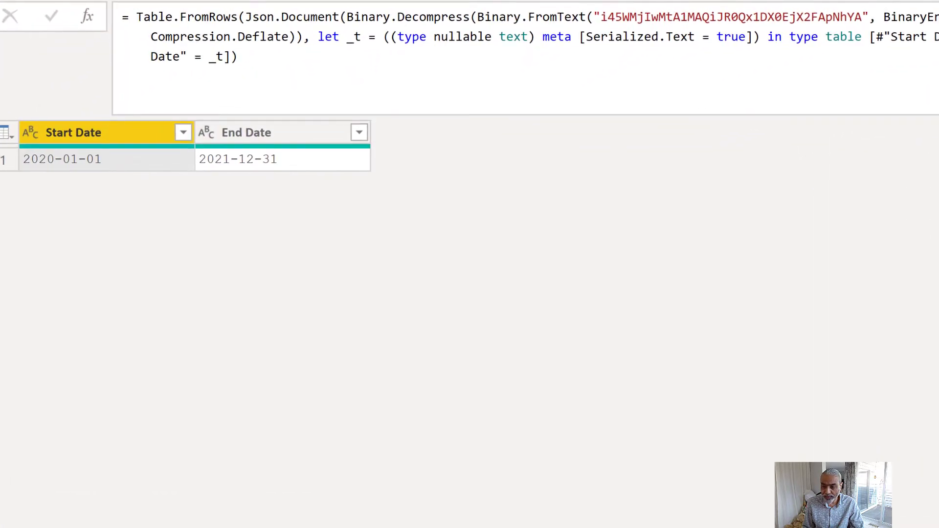
# - Open the Source step's table definition to review the Start Date and End Date values, and close it without changes
pyautogui.click(937, 179)
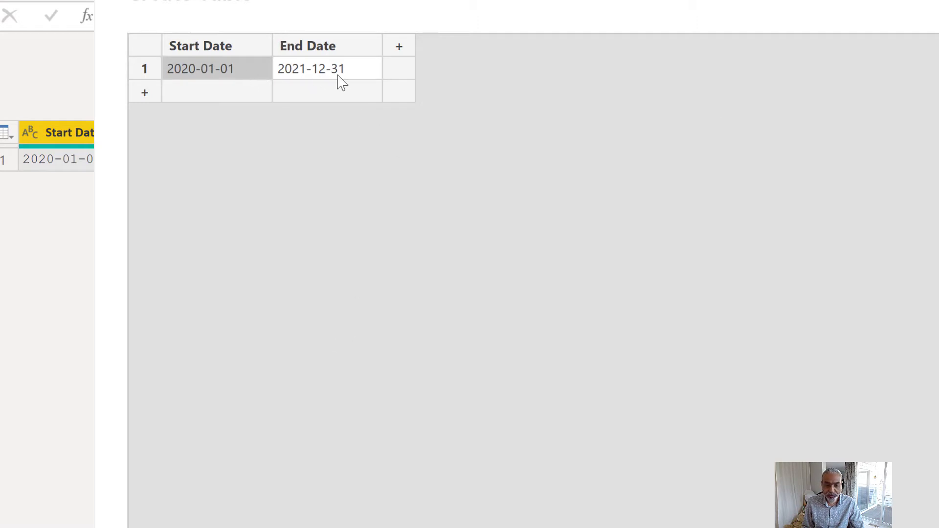
pyautogui.press('Tab')
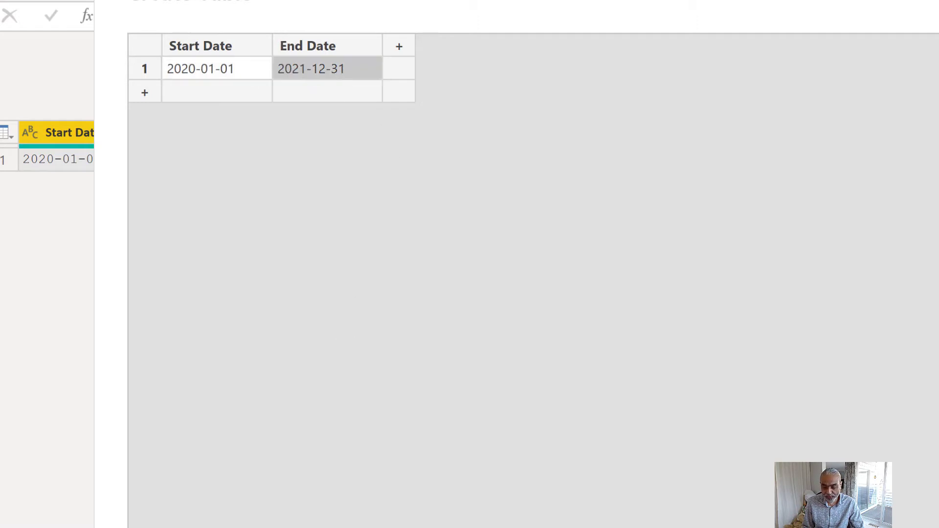
pyautogui.press('Escape')
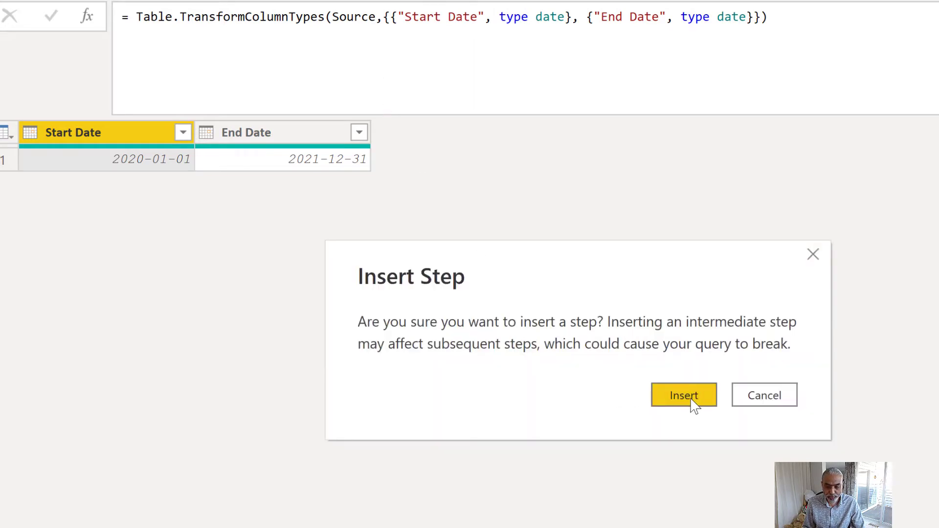
# - Insert a custom column step after the type change and name the new column "Last Date of Month"
pyautogui.click(690, 398)
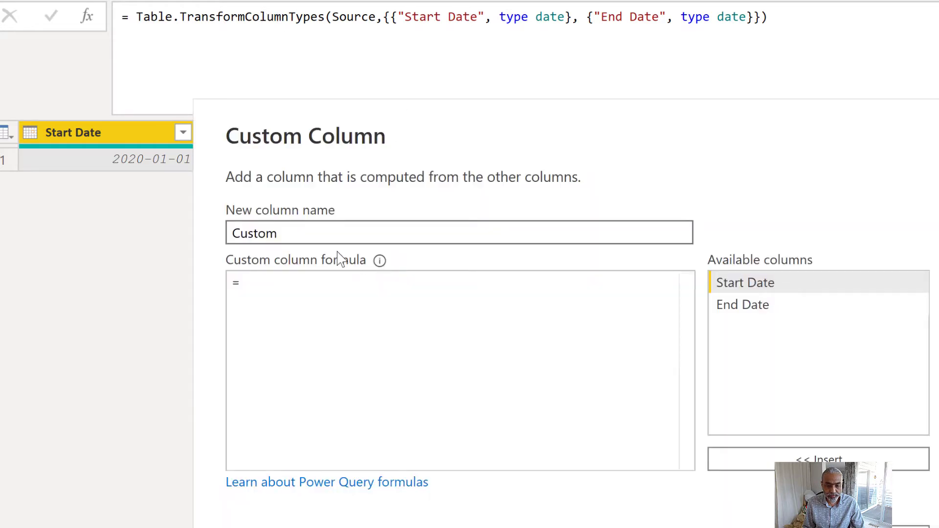
pyautogui.click(314, 227)
pyautogui.moveTo(314, 227); pyautogui.dragTo(237, 230)
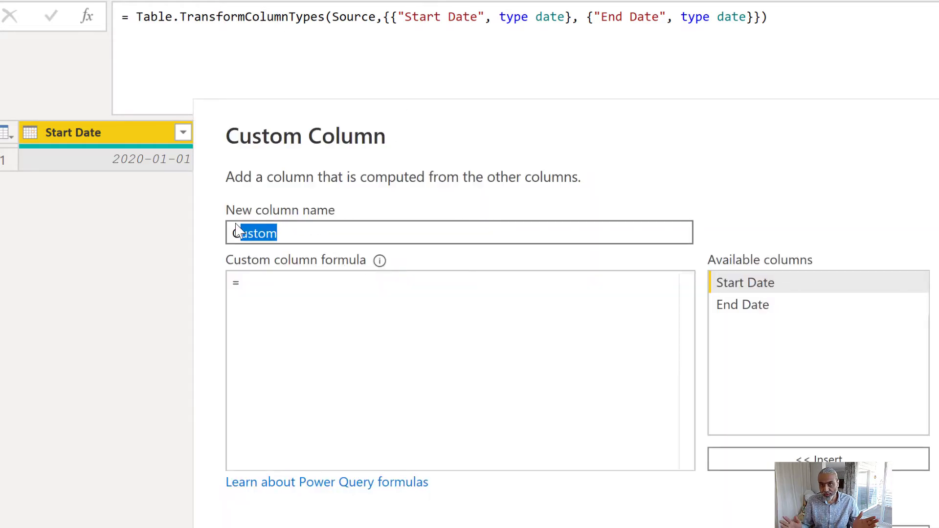
pyautogui.press('BackSpace')
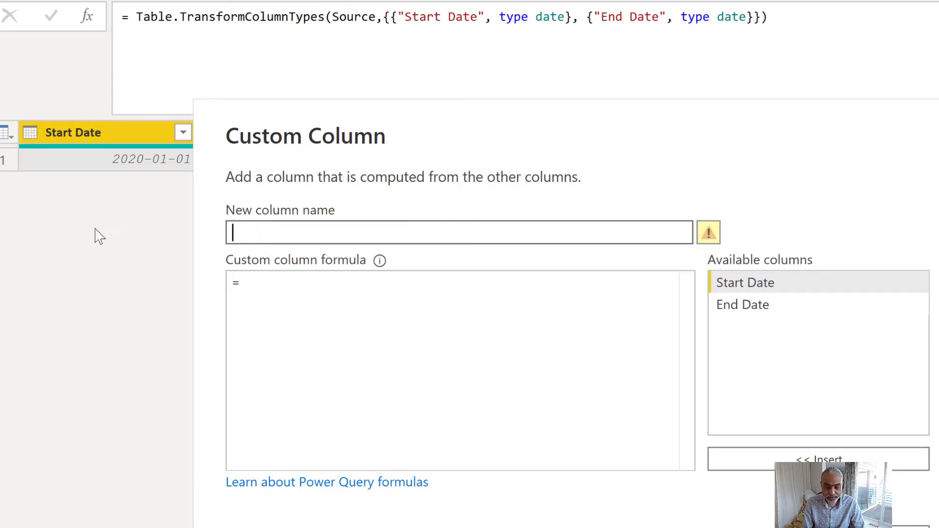
pyautogui.write('Last Date')
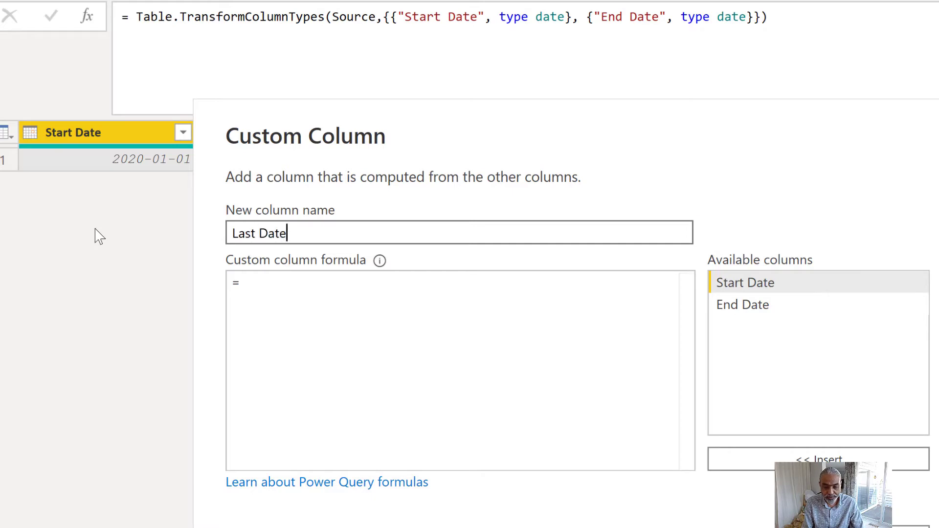
pyautogui.write(' of Month')
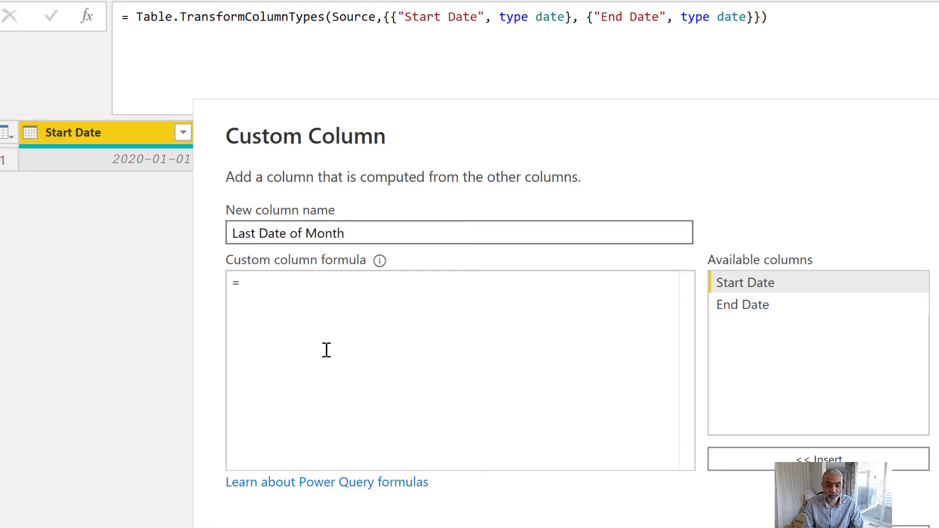
# - Enter {1..10} as the custom column formula, create the column and preview the list in its cell
pyautogui.click(329, 349)
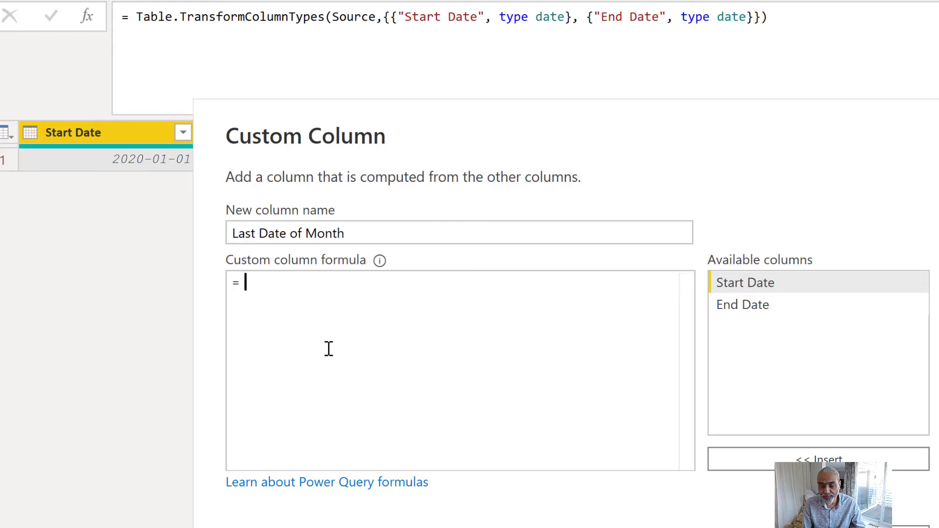
pyautogui.write('{')
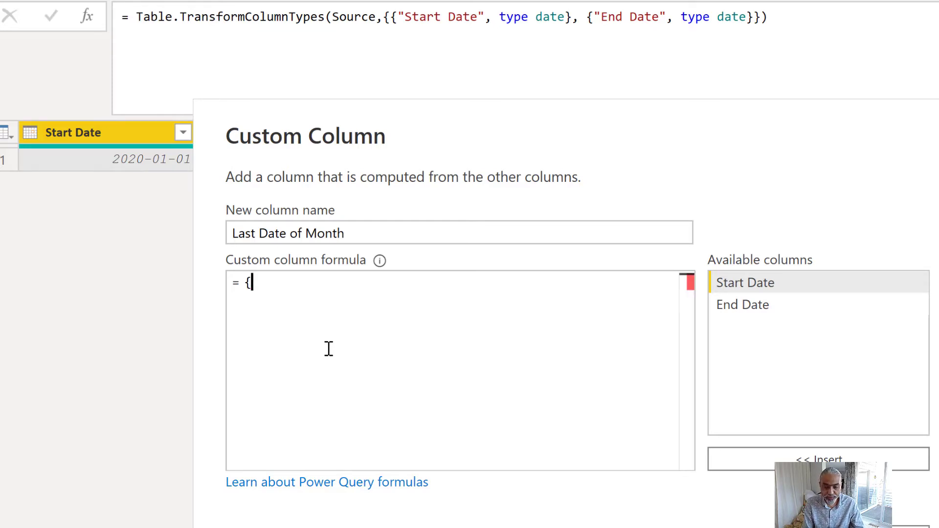
pyautogui.write('1')
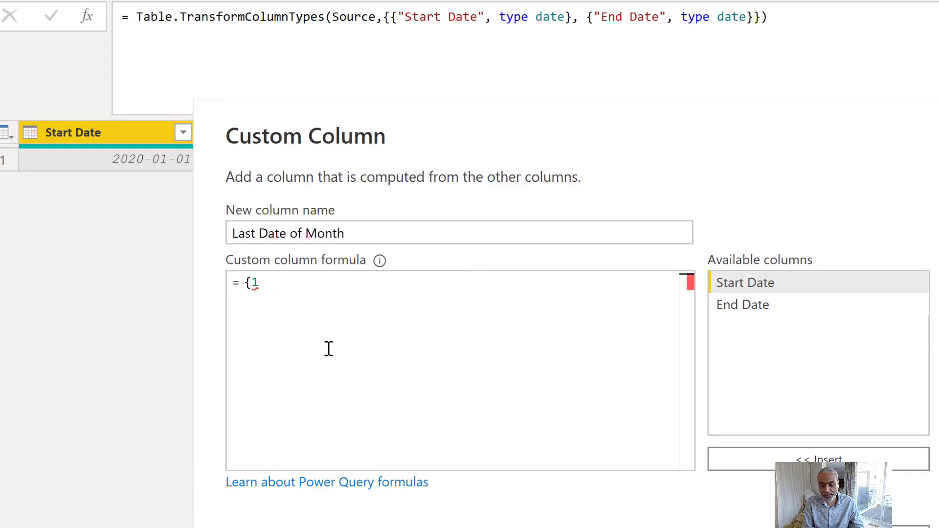
pyautogui.write(',')
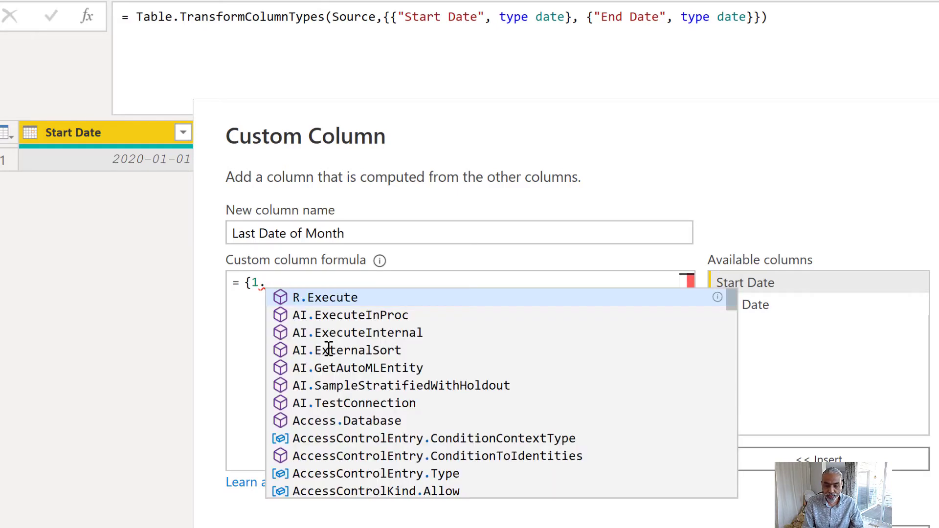
pyautogui.write('.10}')
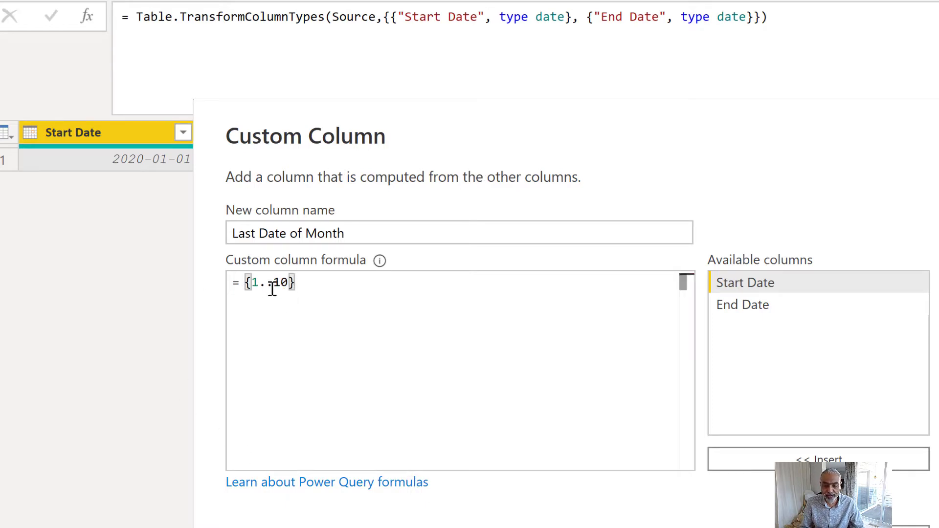
pyautogui.click(814, 526)
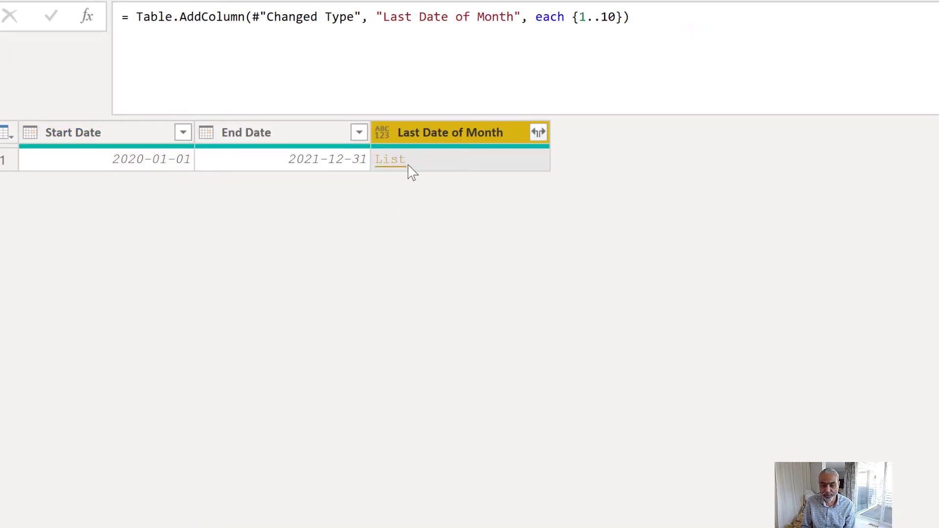
pyautogui.click(430, 166)
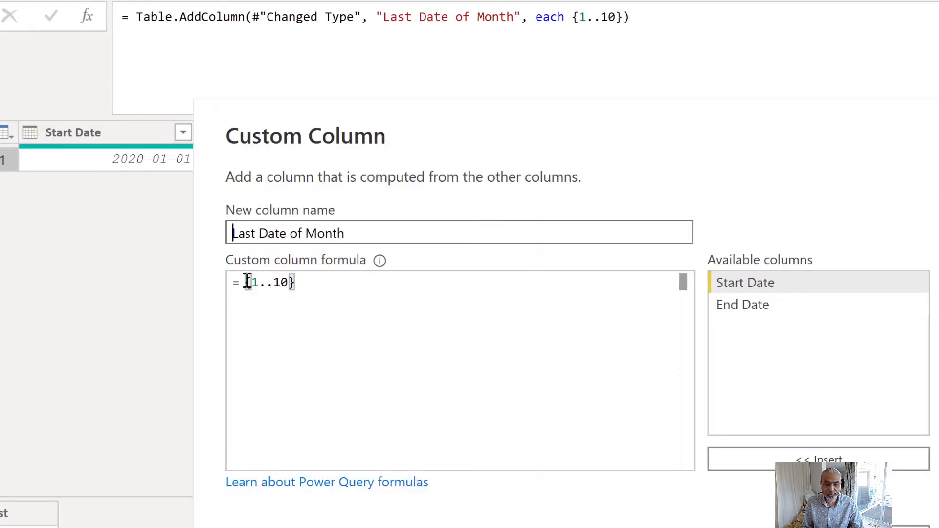
# - Reopen the Last Date of Month formula and replace its numeric list with one beginning {[Start Date]
pyautogui.click(247, 282)
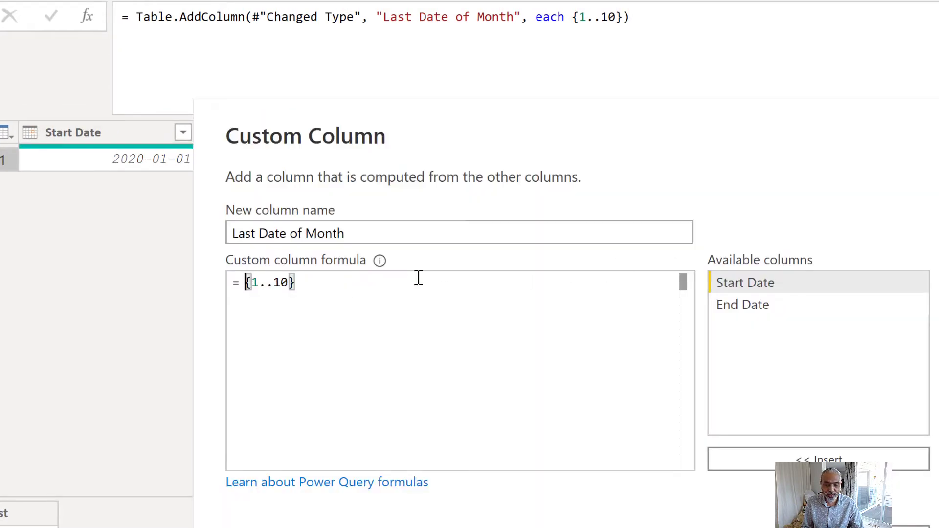
pyautogui.hotkey('shift', 'End')
pyautogui.write('{{')
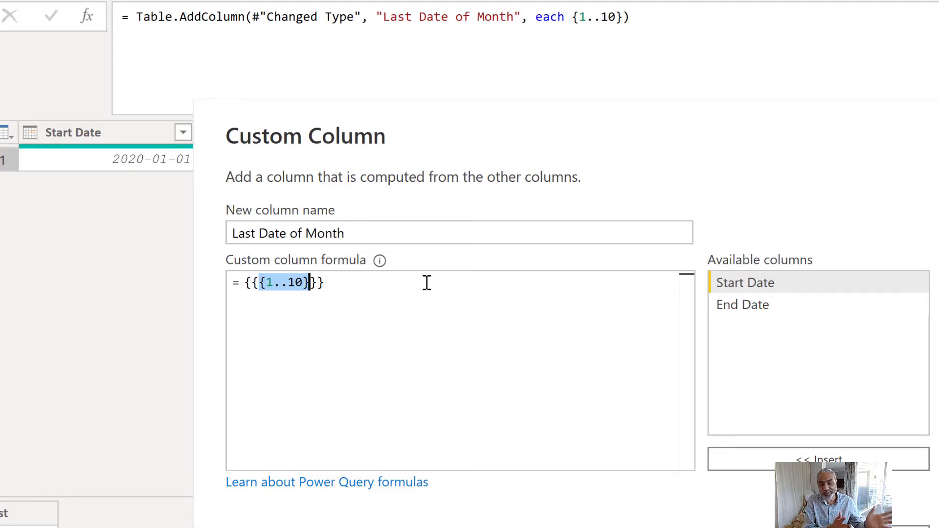
pyautogui.press('Left')
pyautogui.press('Left')
pyautogui.press('Left')
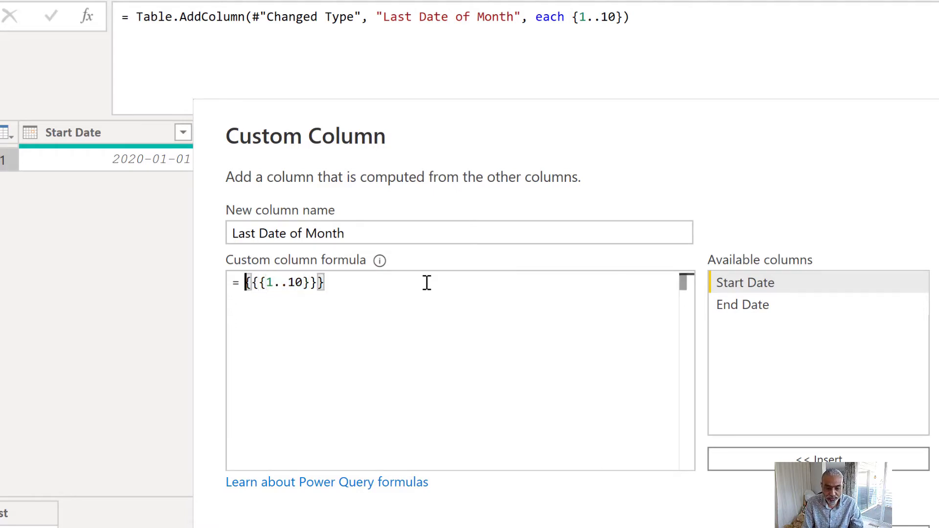
pyautogui.press('Right')
pyautogui.hotkey('shift', 'End')
pyautogui.write('[Start Date]')
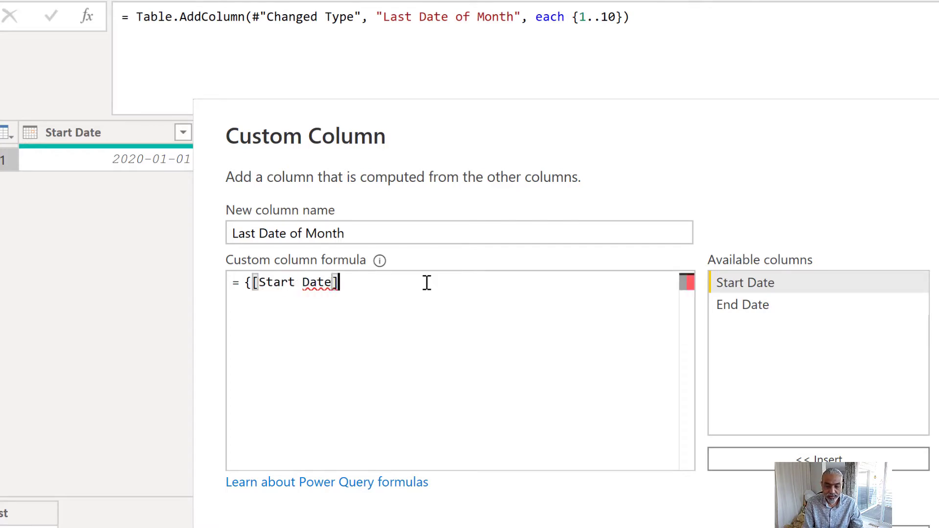
pyautogui.write('..[EndDa')
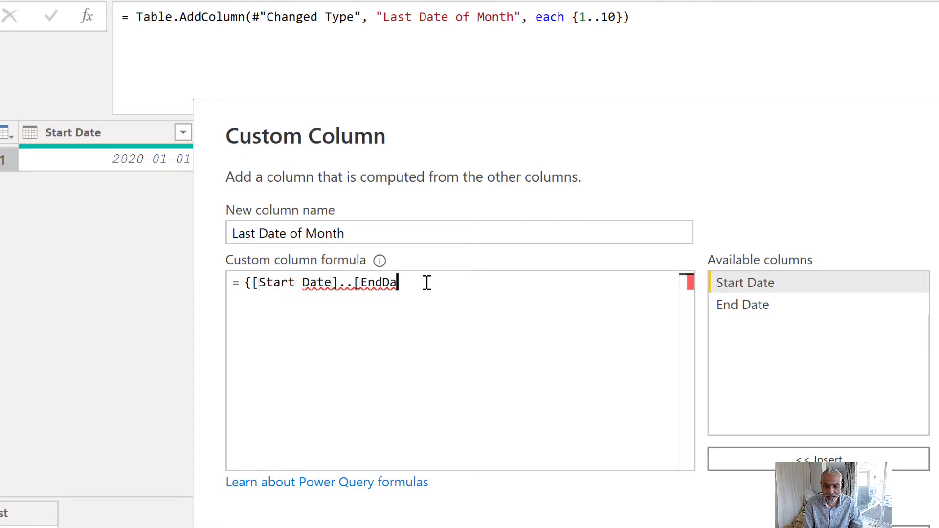
# - Complete the list formula as {[Start Date]..[End Date]}, apply it and check the details of the column's result
pyautogui.press('BackSpace')
pyautogui.press('BackSpace')
pyautogui.write('Daste]')
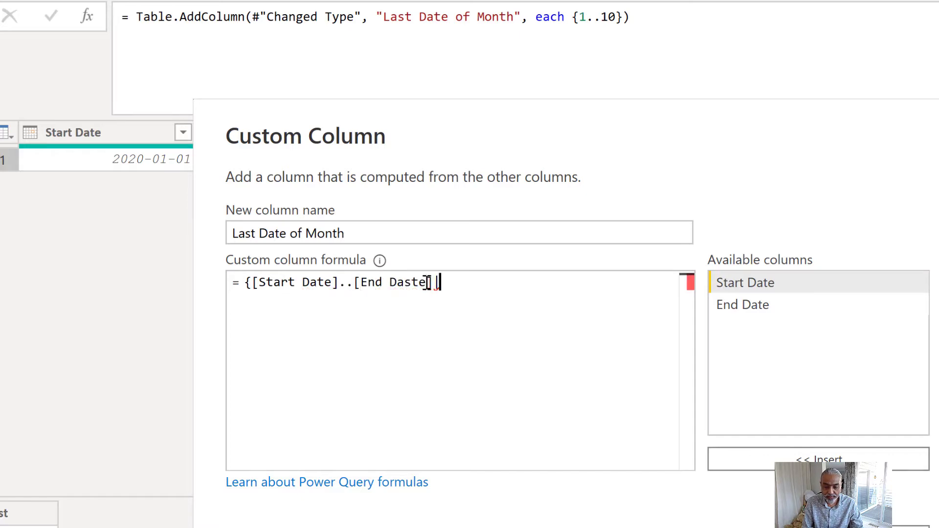
pyautogui.press('BackSpace')
pyautogui.press('BackSpace')
pyautogui.press('BackSpace')
pyautogui.press('BackSpace')
pyautogui.press('BackSpace')
pyautogui.write('te')
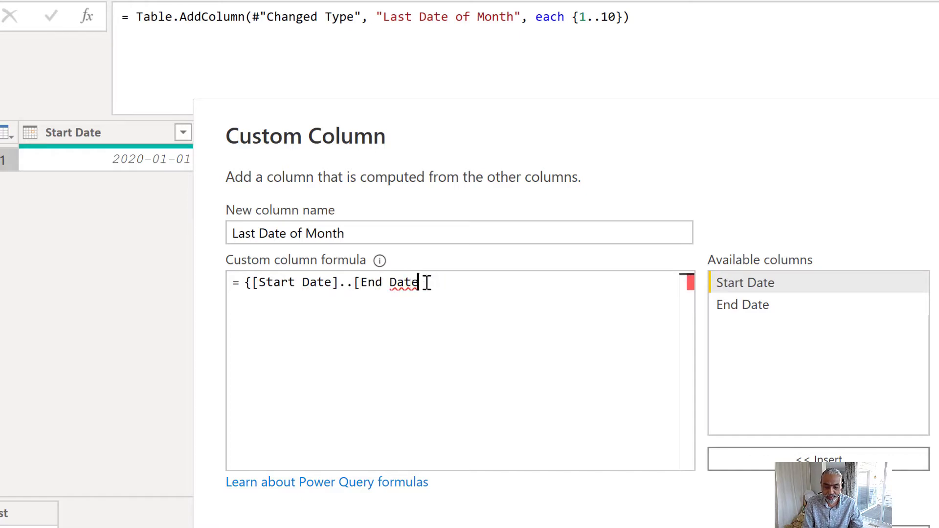
pyautogui.write(']')
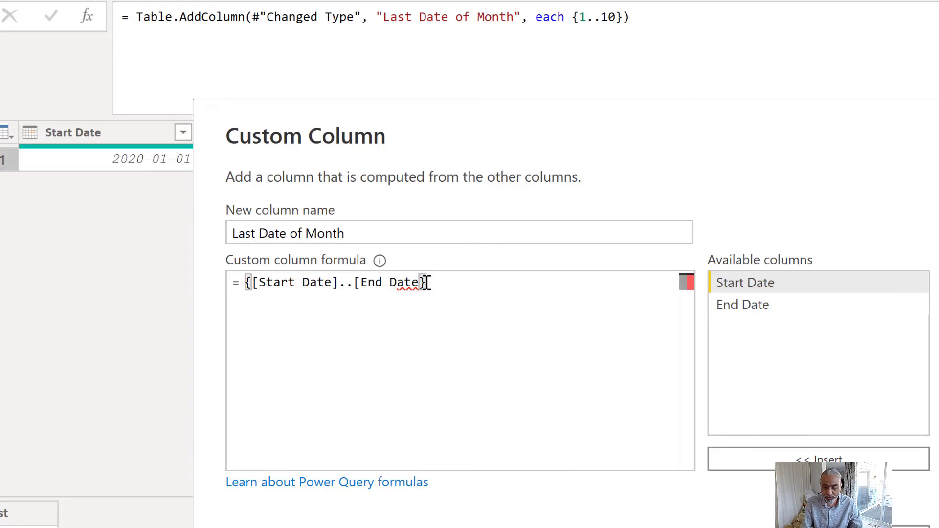
pyautogui.write('}')
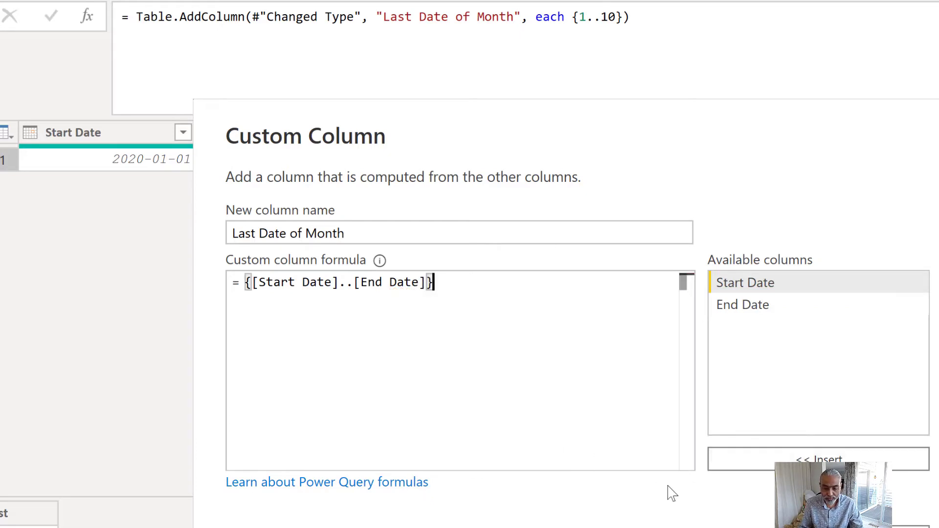
pyautogui.press('Return')
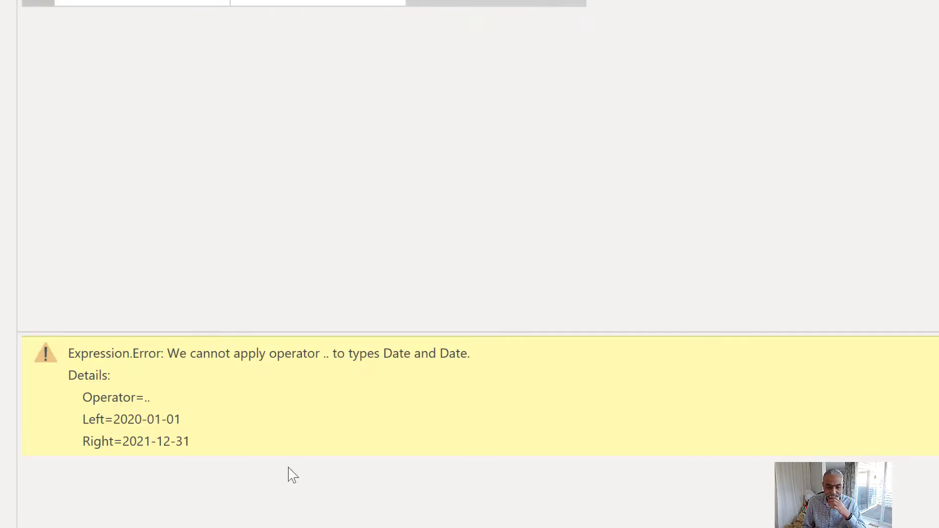
pyautogui.moveTo(324, 353); pyautogui.dragTo(467, 354)
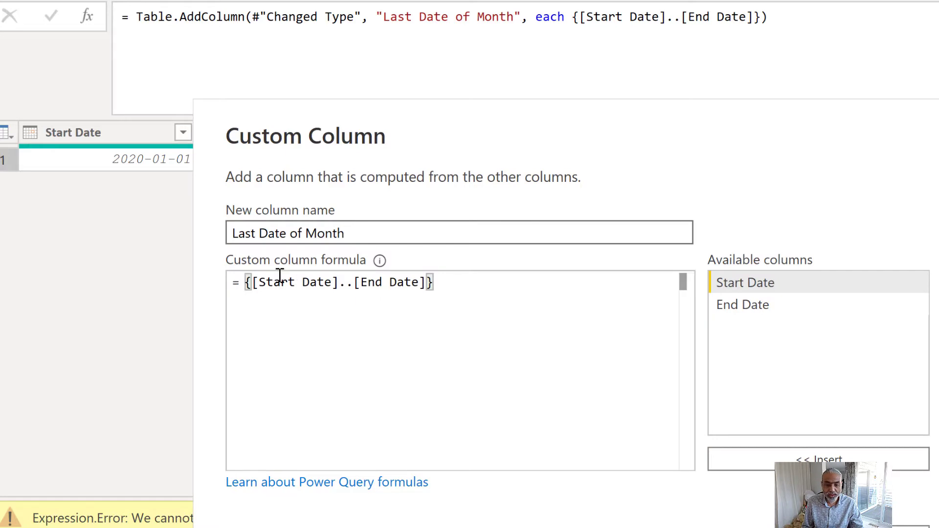
# - Reopen the Last Date of Month formula and wrap [Start Date] in Number.From()
pyautogui.click(281, 321)
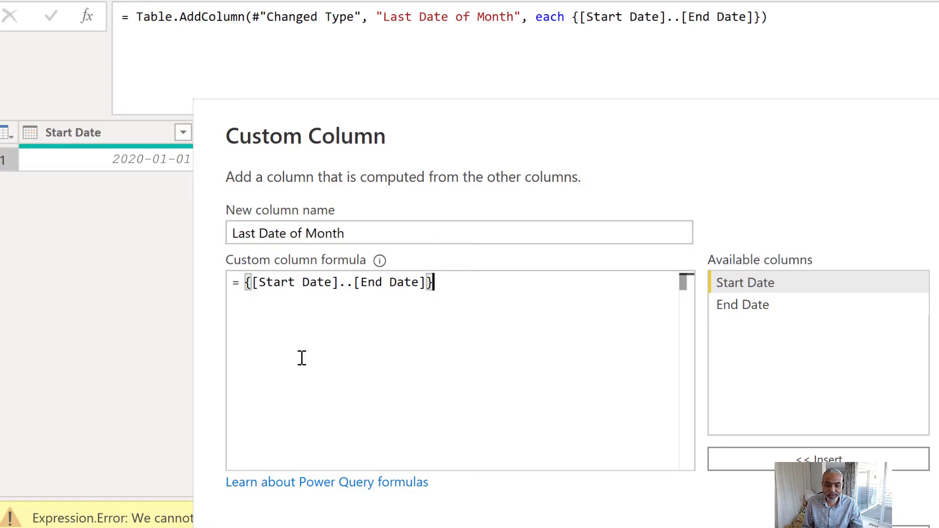
pyautogui.press('Left')
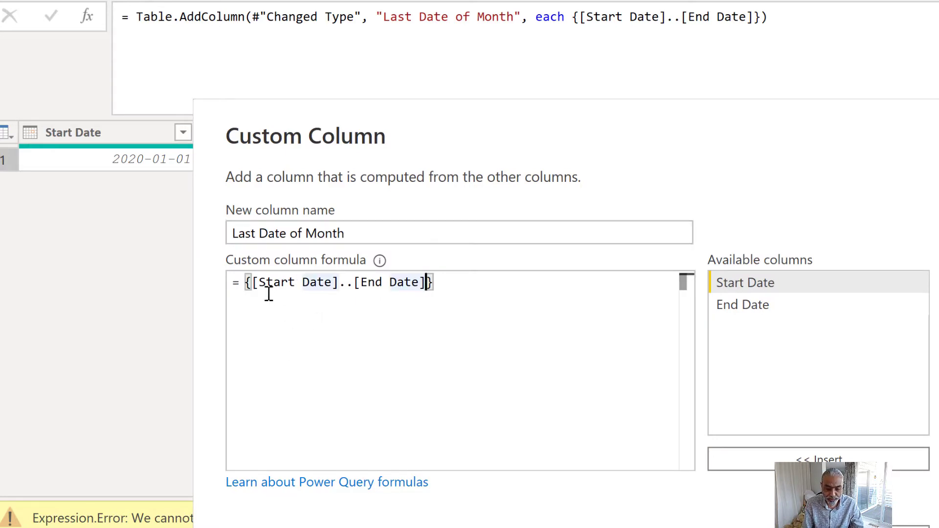
pyautogui.click(254, 281)
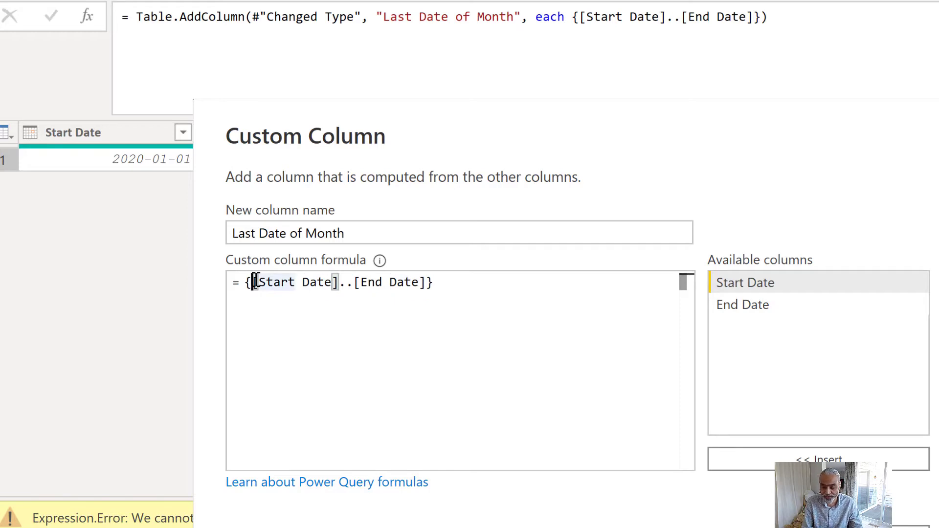
pyautogui.press('Left')
pyautogui.press('Right')
pyautogui.write('Number')
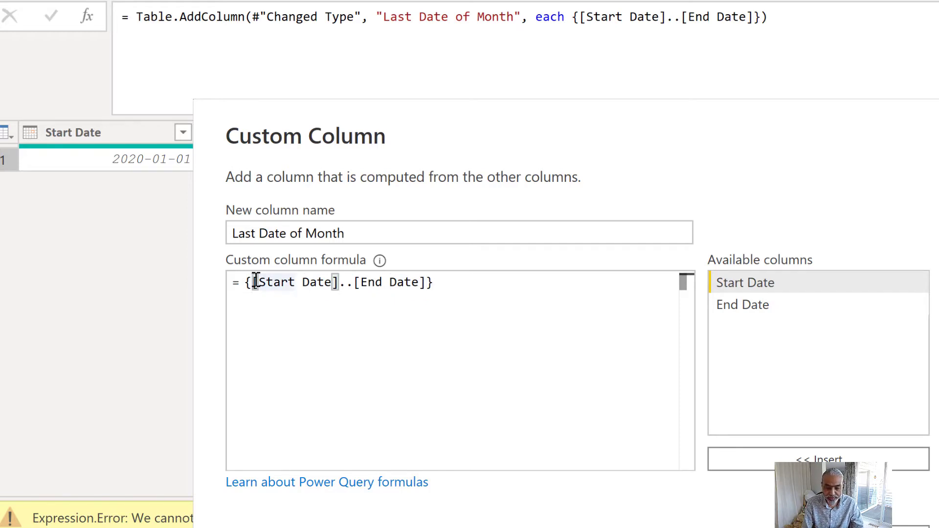
pyautogui.write('.From(')
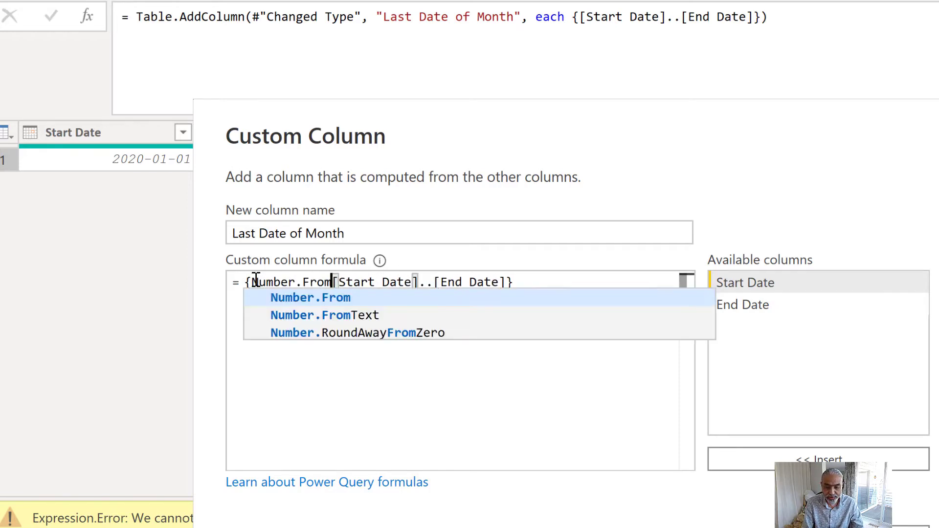
pyautogui.press('Right')
pyautogui.press('Right')
pyautogui.press('Right')
pyautogui.press('Right')
pyautogui.press('Right')
pyautogui.press('Right')
pyautogui.press('Right')
pyautogui.press('Right')
pyautogui.press('Right')
pyautogui.press('Right')
pyautogui.press('Right')
pyautogui.press('Right')
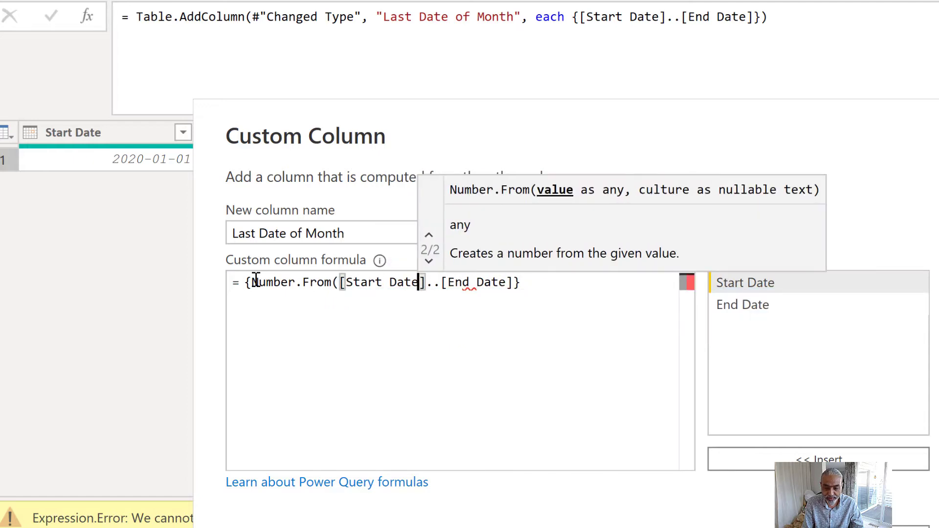
pyautogui.write(')')
pyautogui.press('Right')
pyautogui.press('Right')
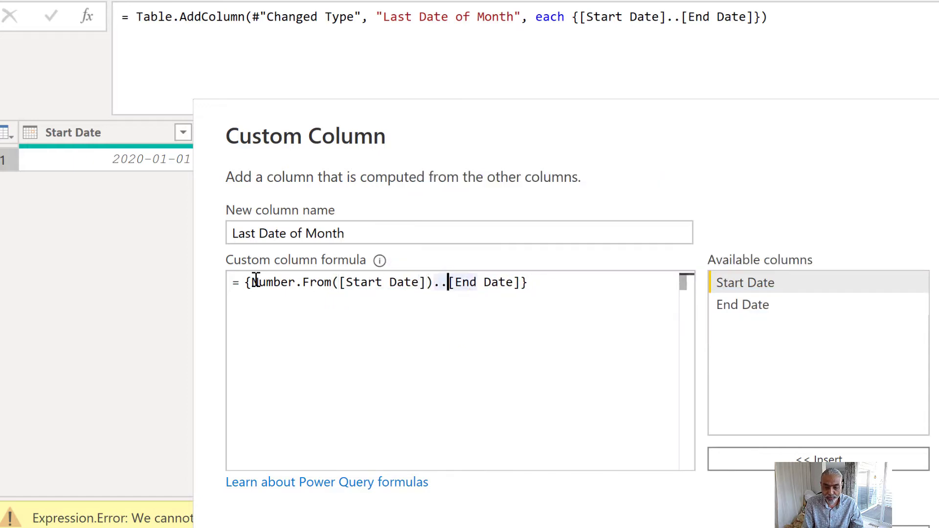
# - Wrap [End Date] in Number.From() in the Last Date of Month formula and apply it
pyautogui.write('Number.From(')
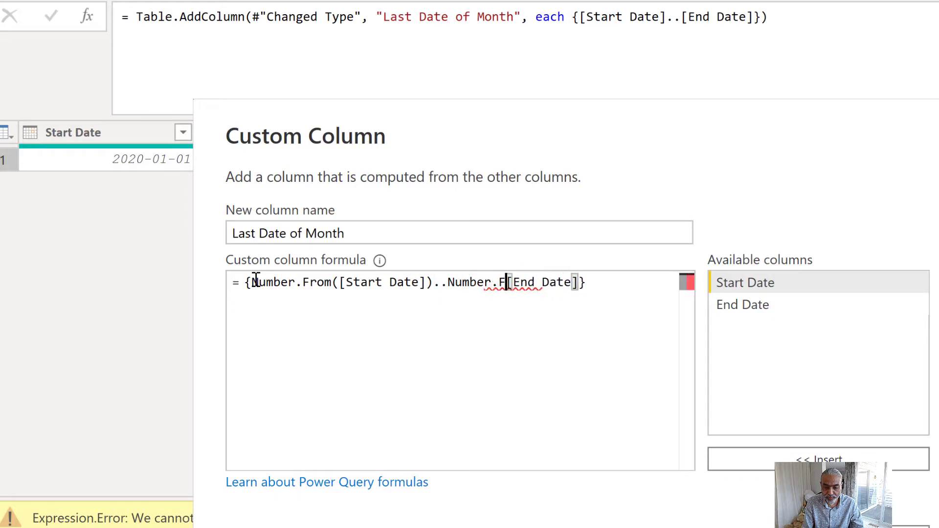
pyautogui.press('Right')
pyautogui.press('Right')
pyautogui.press('Right')
pyautogui.press('Right')
pyautogui.press('Right')
pyautogui.press('Right')
pyautogui.press('Right')
pyautogui.press('Right')
pyautogui.press('Right')
pyautogui.press('Right')
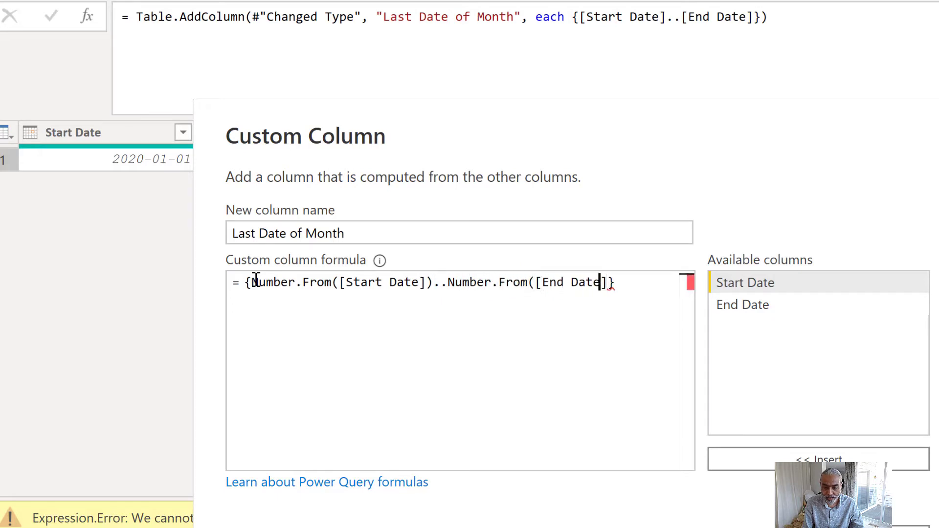
pyautogui.write(')')
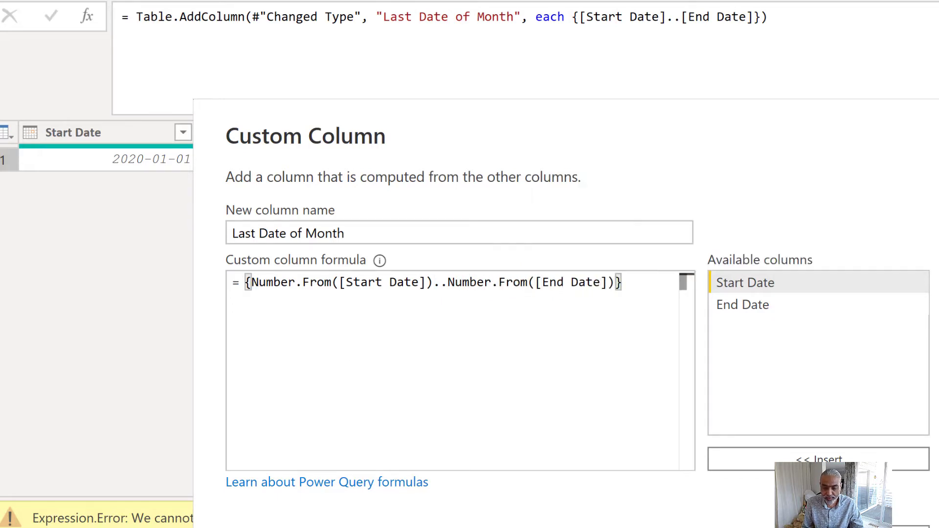
pyautogui.press('Return')
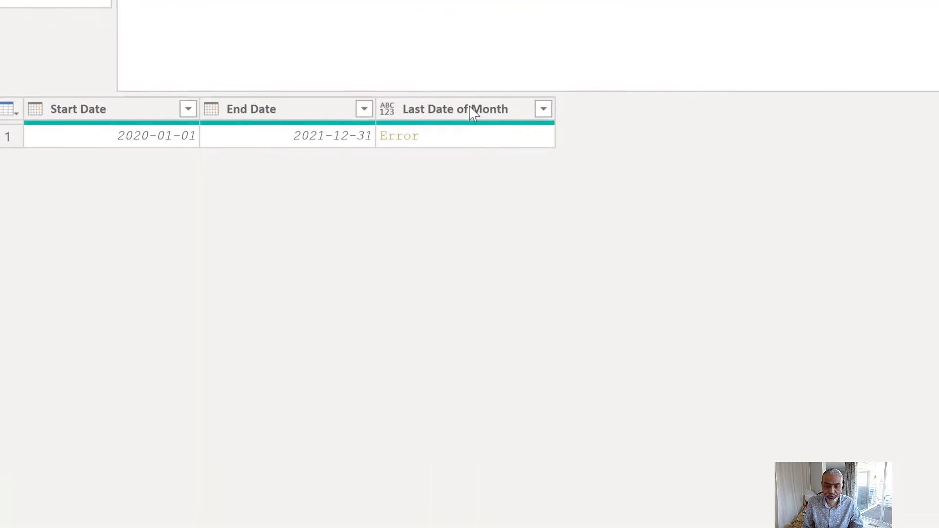
# - Preview the generated list in the Last Date of Month cell and look through its values
pyautogui.click(482, 165)
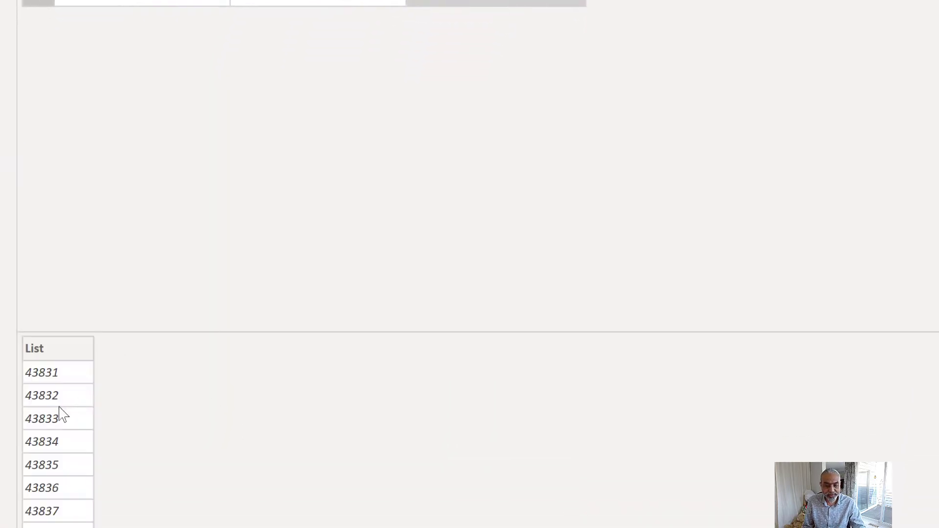
pyautogui.scroll(-3, 59, 413)
pyautogui.scroll(3, 58, 382)
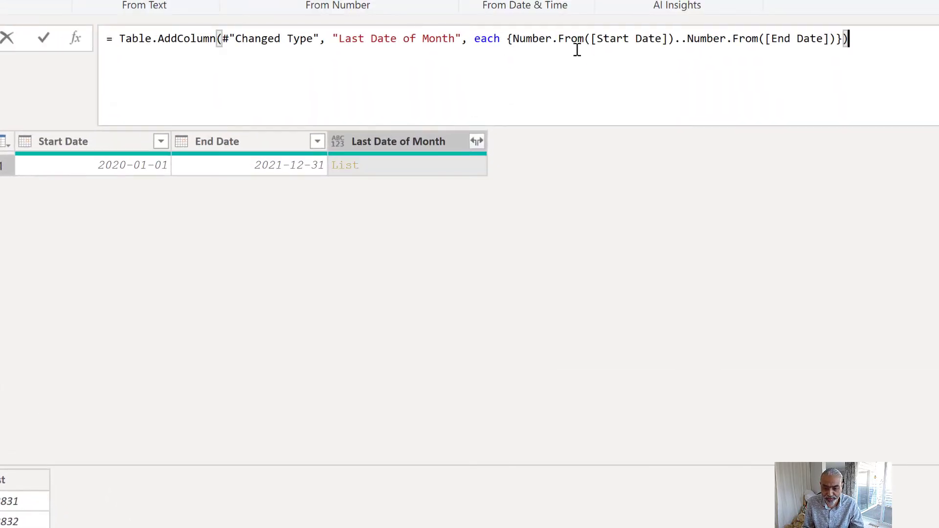
# - Wrap the braced Number.From list in List.Count() within the Table.AddColumn formula and apply it
pyautogui.click(504, 43)
pyautogui.click(507, 45)
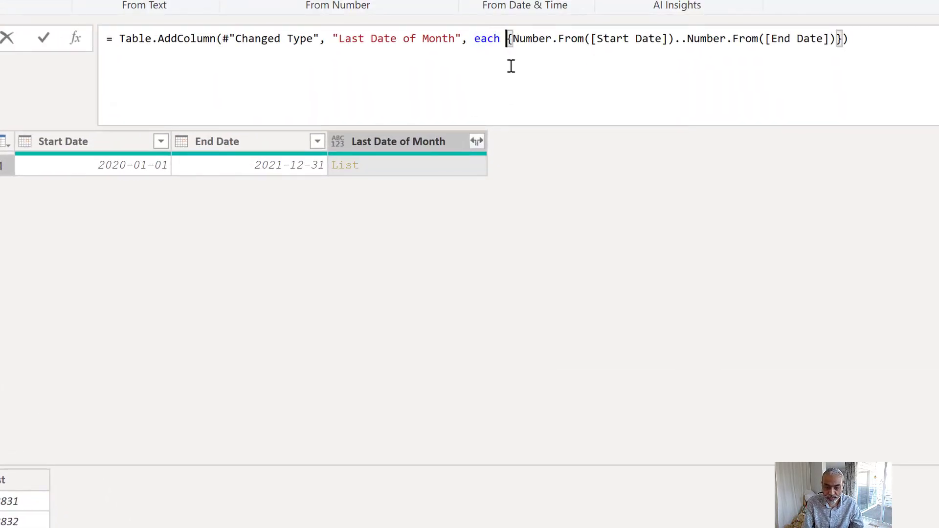
pyautogui.write('List.')
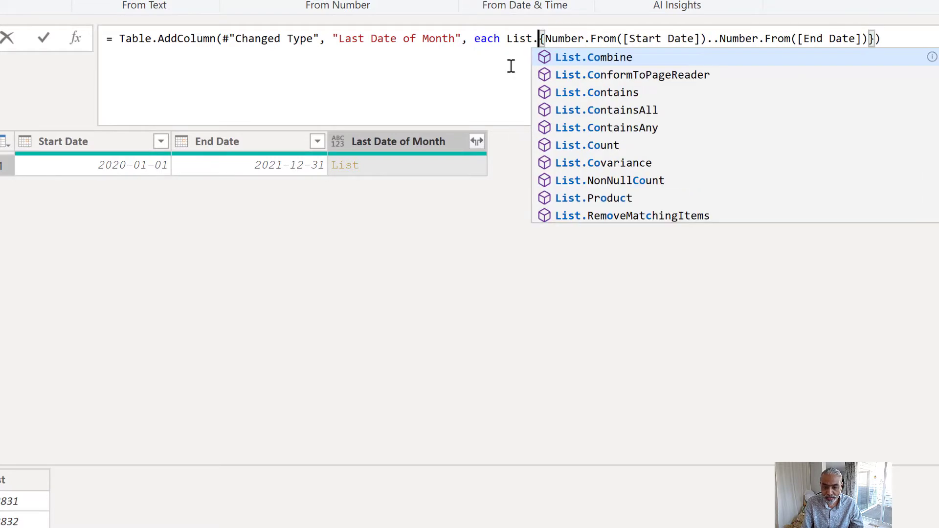
pyautogui.write('Count(')
pyautogui.click(924, 40)
pyautogui.write(')')
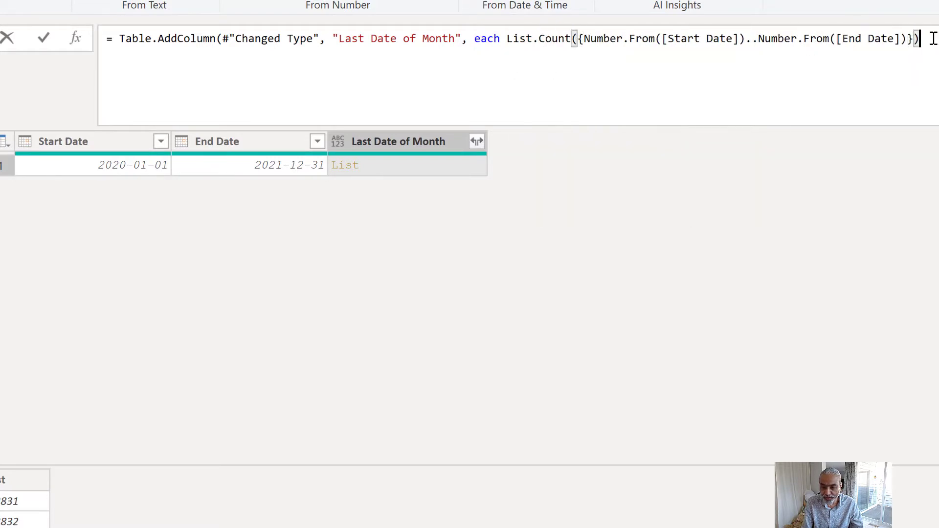
pyautogui.write(')')
pyautogui.press('Return')
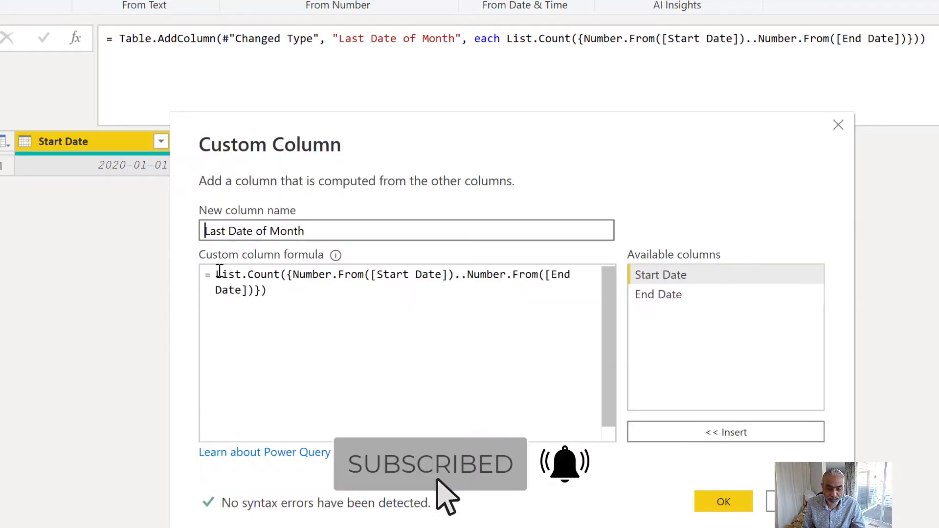
# - Remove the List.Count() wrapper from the custom column formula, keeping only the braced Number.From list
pyautogui.moveTo(216, 275); pyautogui.dragTo(288, 274)
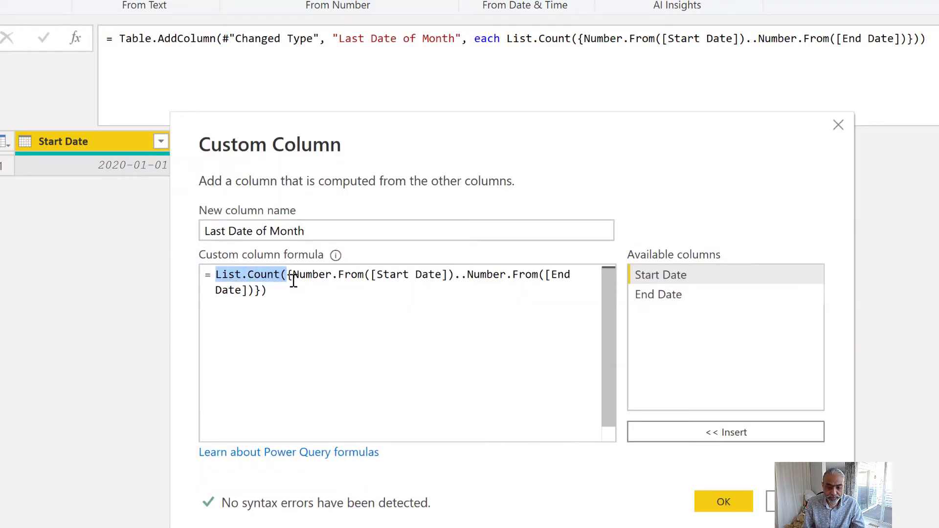
pyautogui.press('BackSpace')
pyautogui.press('End')
pyautogui.press('BackSpace')
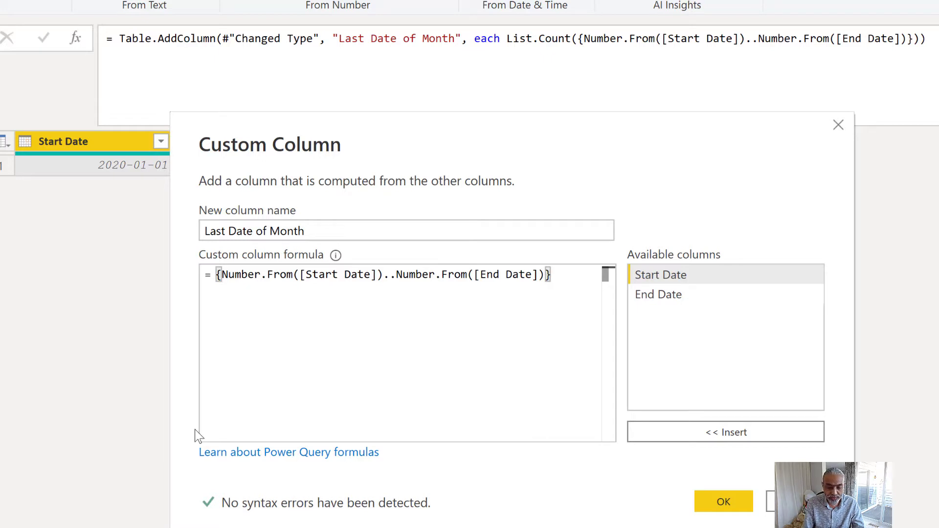
pyautogui.press('Left')
pyautogui.press('Left')
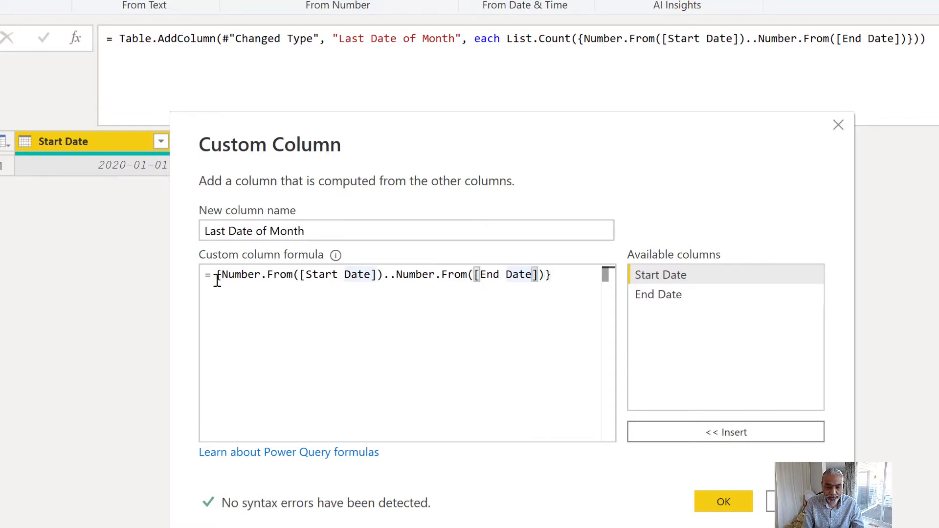
pyautogui.press('End')
pyautogui.write('List.')
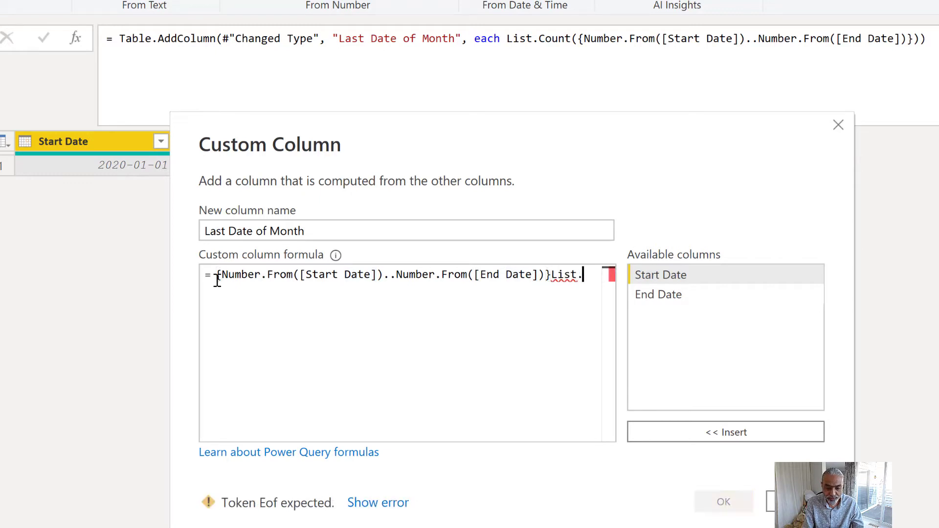
pyautogui.press('BackSpace')
pyautogui.press('BackSpace')
pyautogui.press('BackSpace')
pyautogui.press('BackSpace')
pyautogui.press('BackSpace')
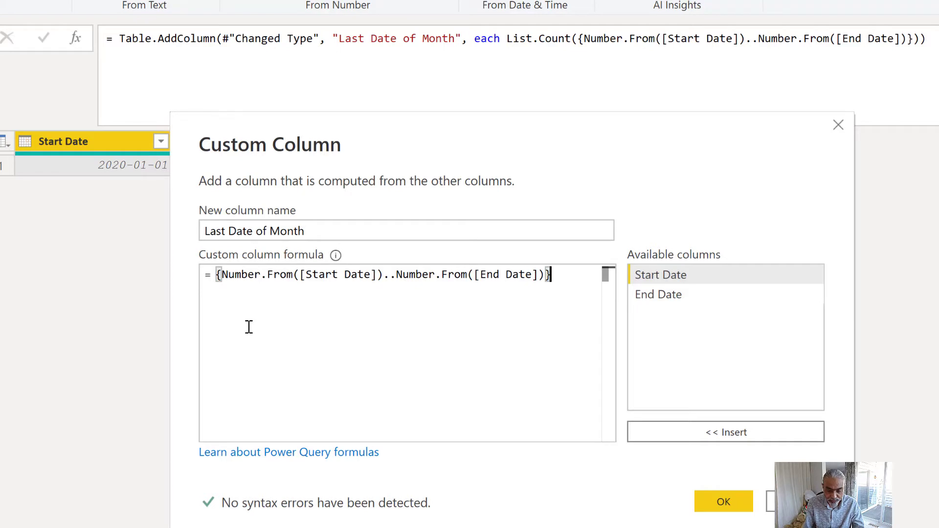
# - Insert List.Transform( on its own line directly above the braced Number.From list
pyautogui.press('Left')
pyautogui.press('Left')
pyautogui.press('Left')
pyautogui.press('Left')
pyautogui.press('Home')
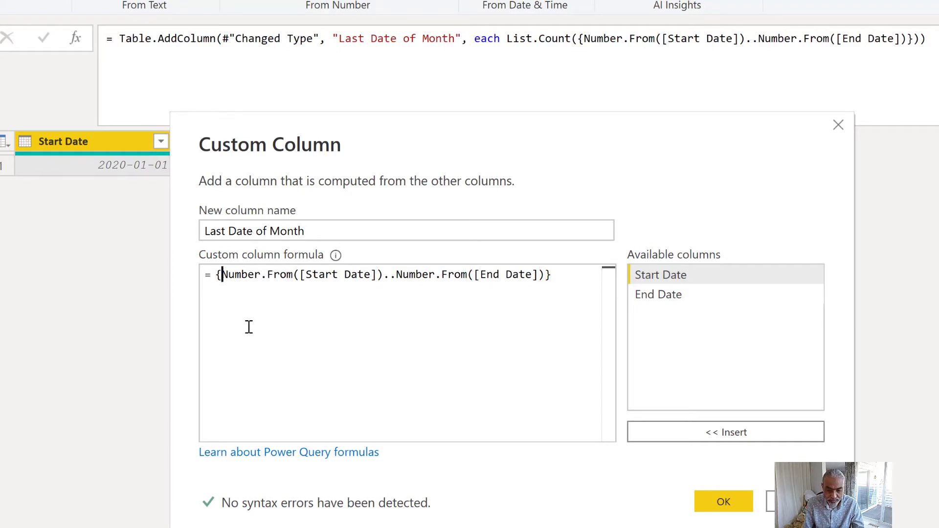
pyautogui.press('Return')
pyautogui.press('Return')
pyautogui.press('Up')
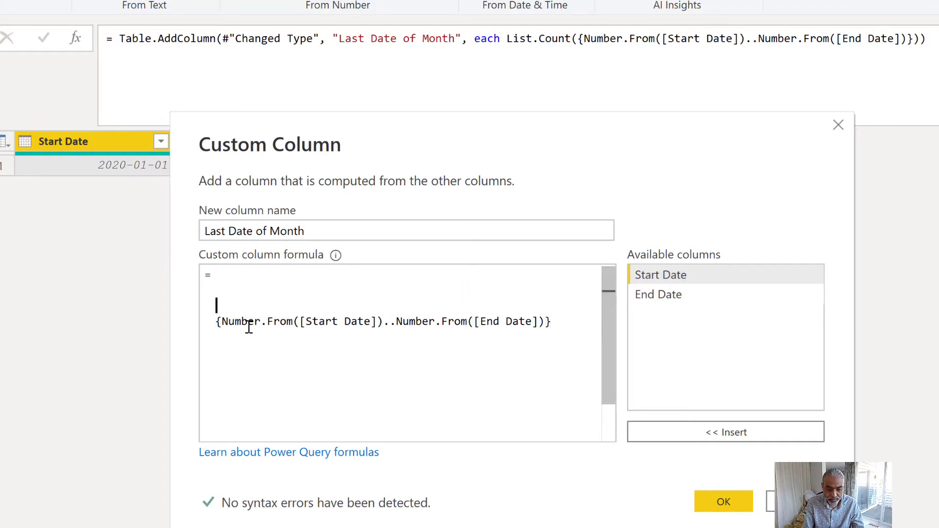
pyautogui.write('List.Transf')
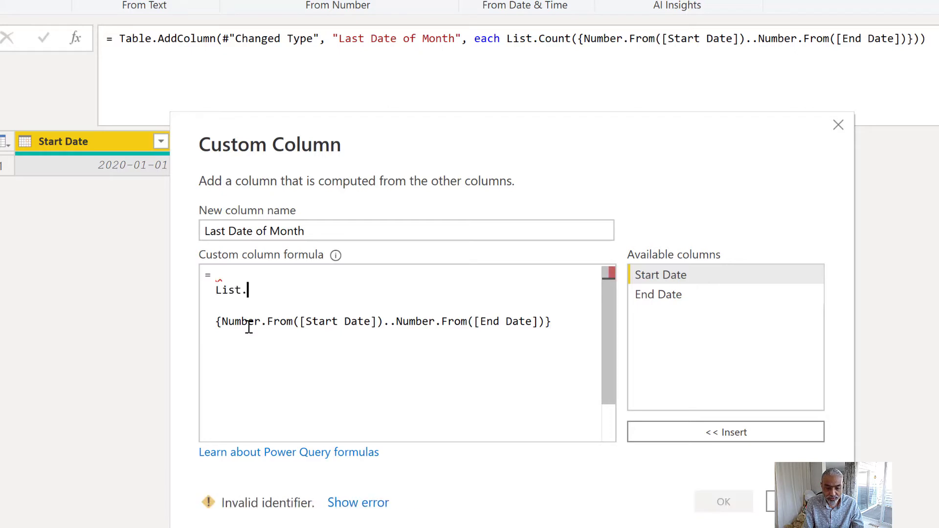
pyautogui.write('m(')
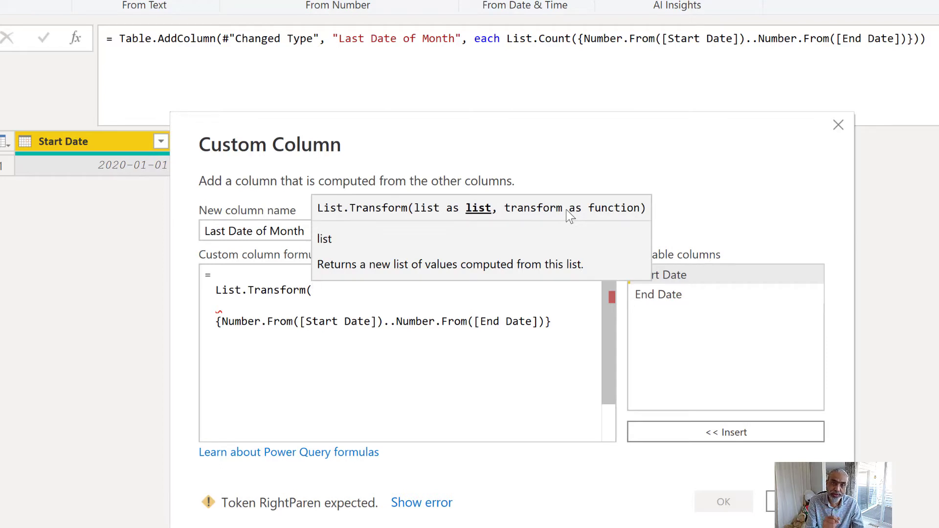
pyautogui.press('Delete')
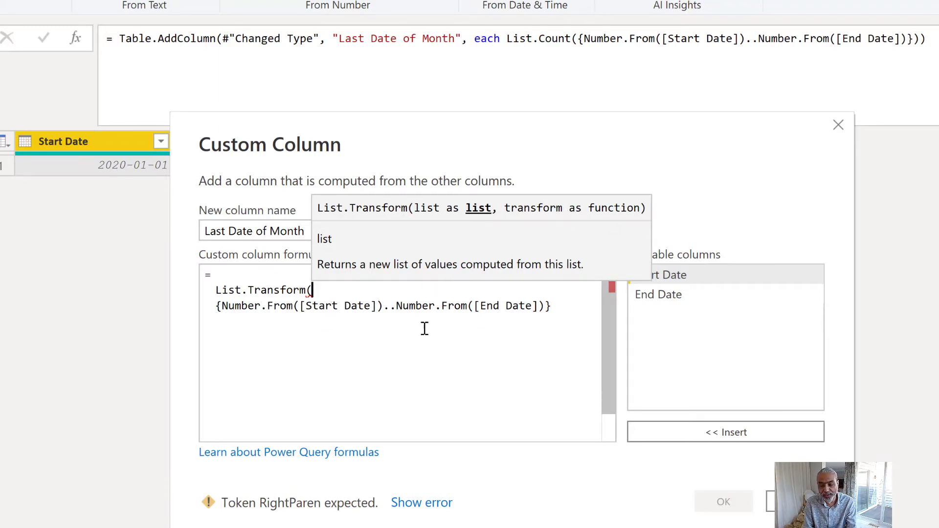
# - Add a comma after the list and enter each Date.From(_) on a new line as the transform function
pyautogui.click(566, 309)
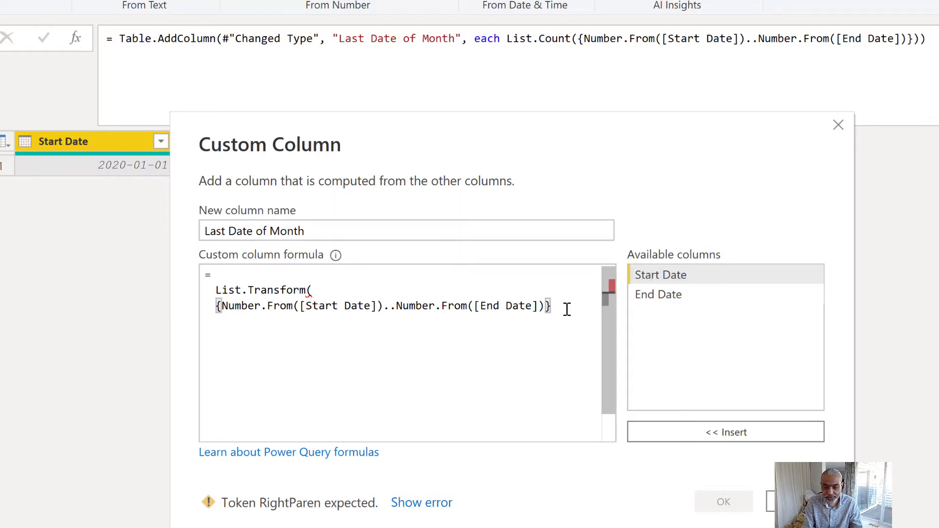
pyautogui.write(',')
pyautogui.press('Return')
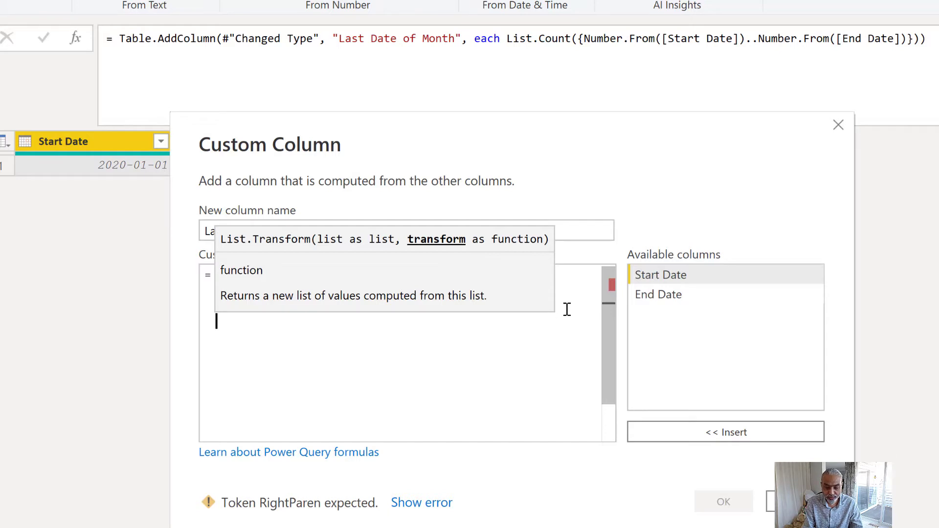
pyautogui.write('each ')
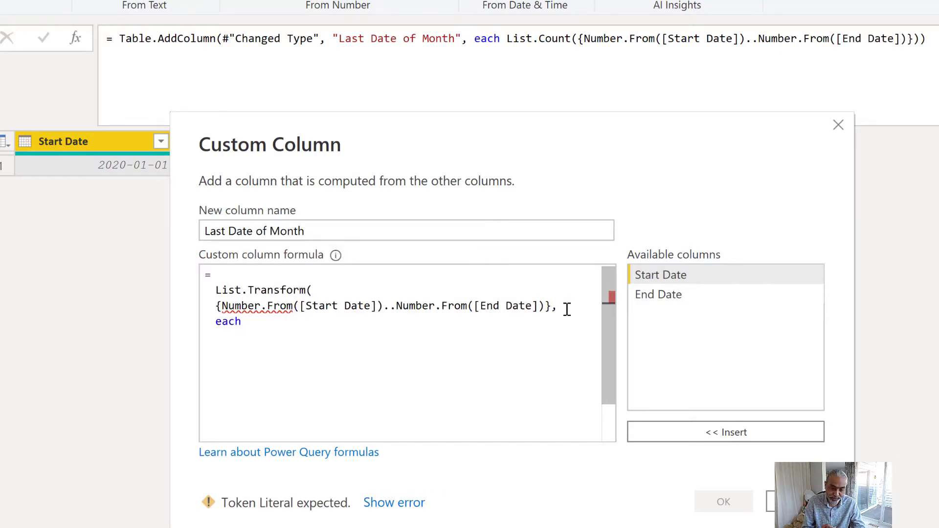
pyautogui.write('_')
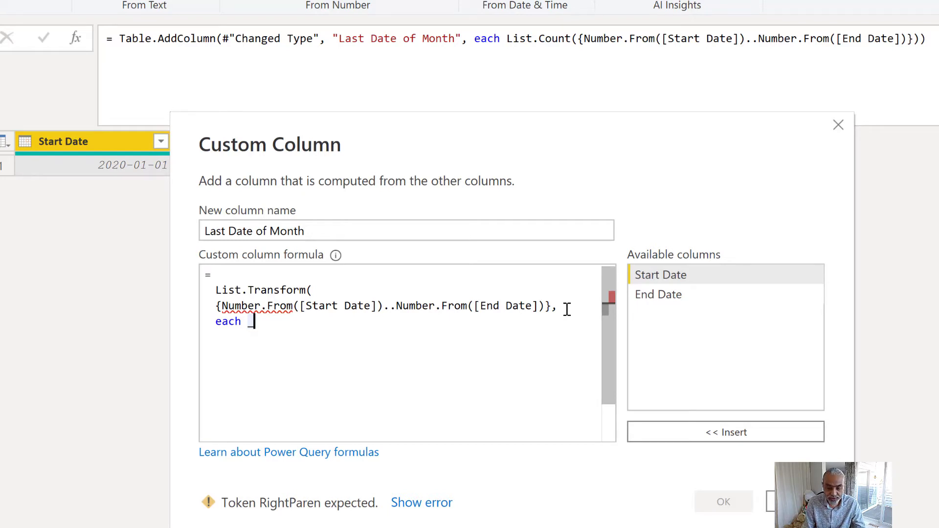
pyautogui.press('Left')
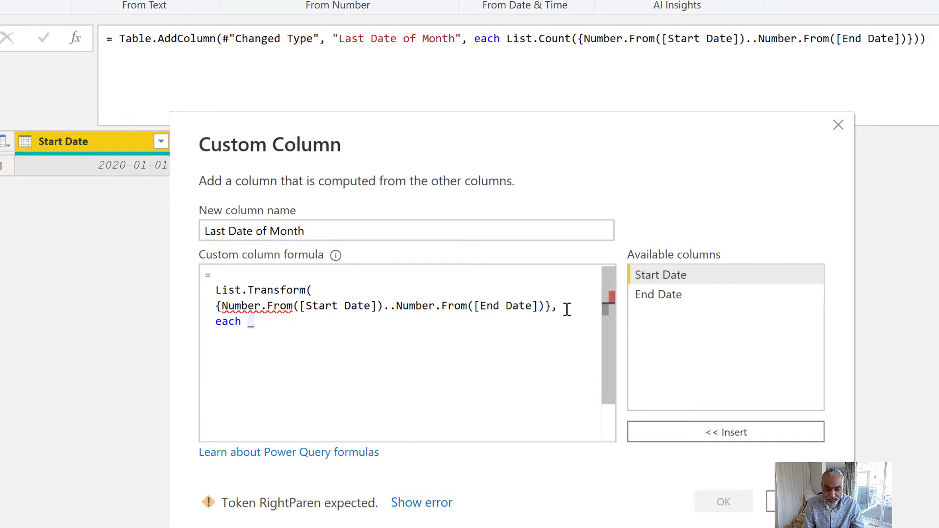
pyautogui.write('Date.F')
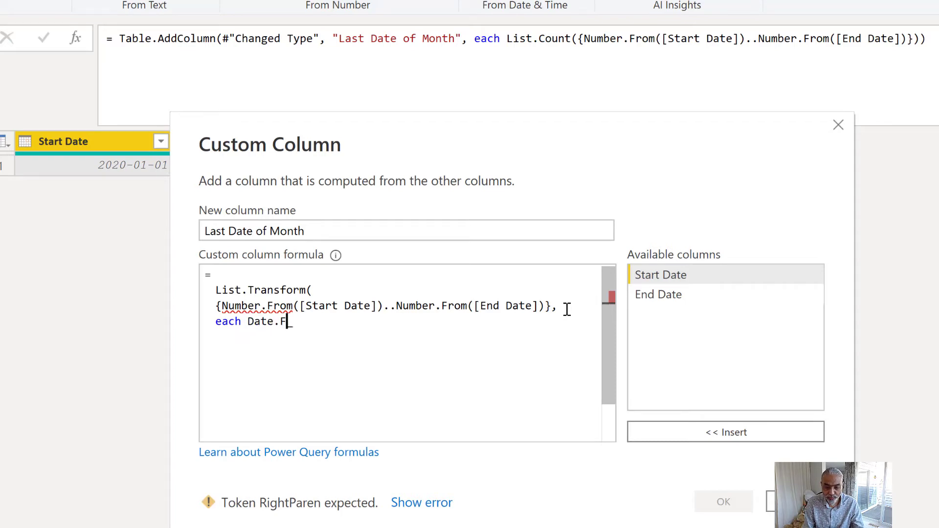
pyautogui.write('rom(_)')
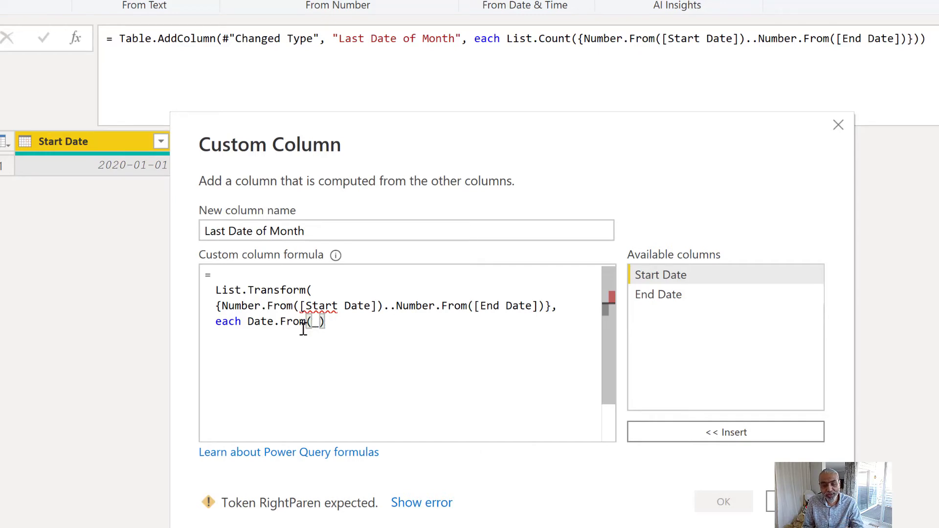
# - Wrap Date.From(_) in Date.EndOfMonth() and close the List.Transform call with a parenthesis on a new line
pyautogui.click(266, 322)
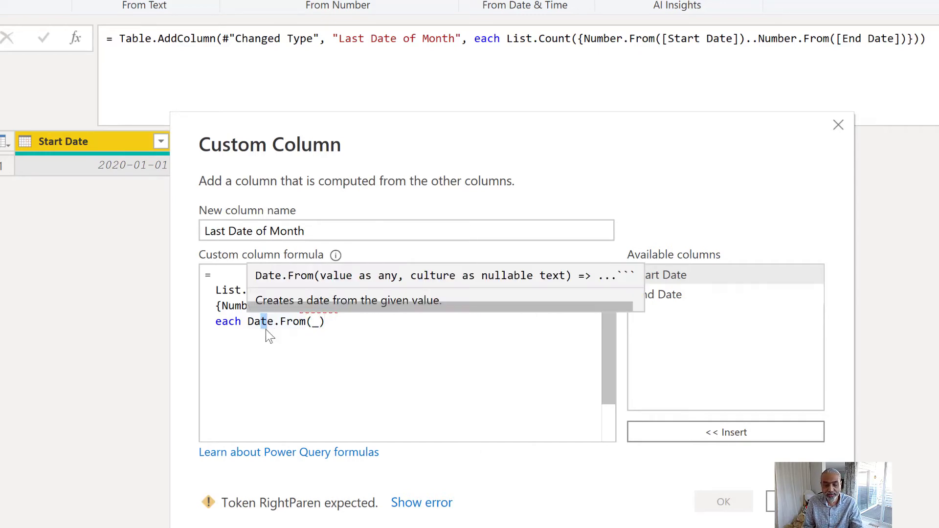
pyautogui.click(247, 322)
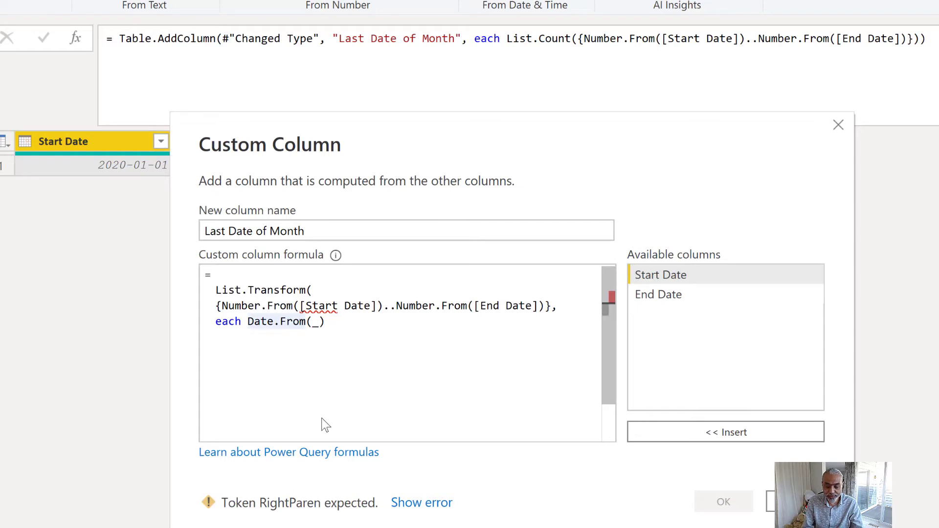
pyautogui.write('Date.')
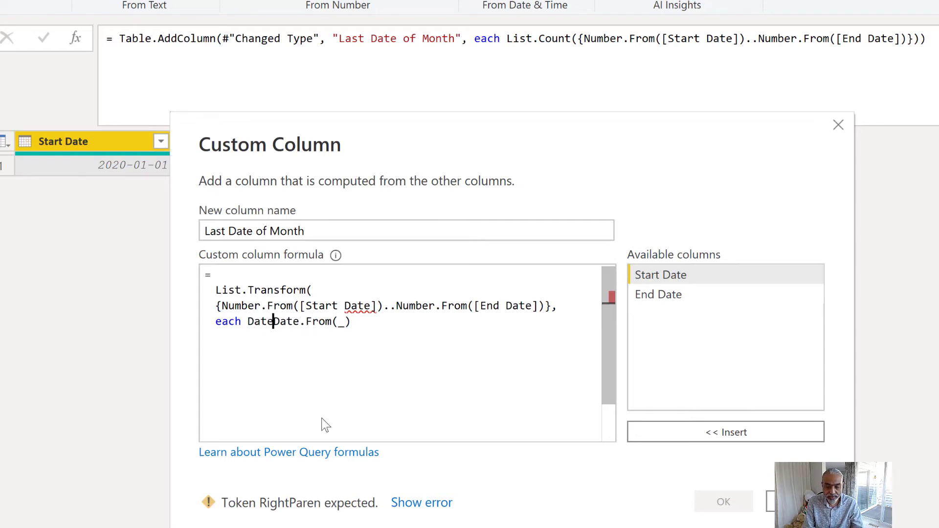
pyautogui.write('EndOf')
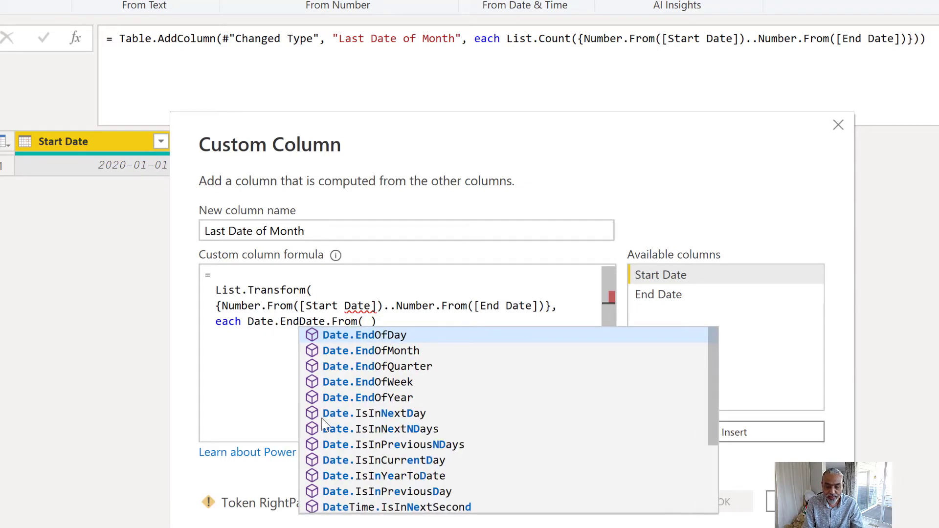
pyautogui.write('Month(')
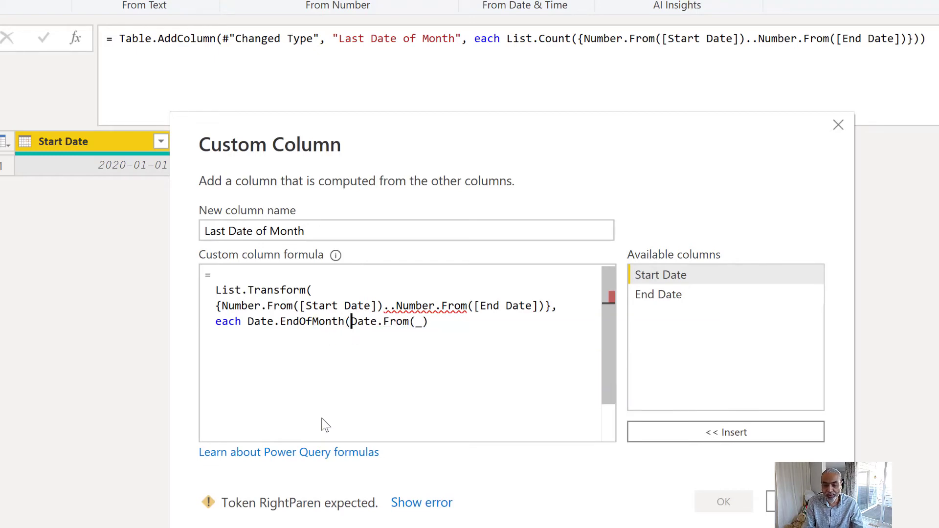
pyautogui.hotkey('ctrl', 'Right')
pyautogui.hotkey('ctrl', 'Right')
pyautogui.hotkey('ctrl', 'Right')
pyautogui.hotkey('ctrl', 'Right')
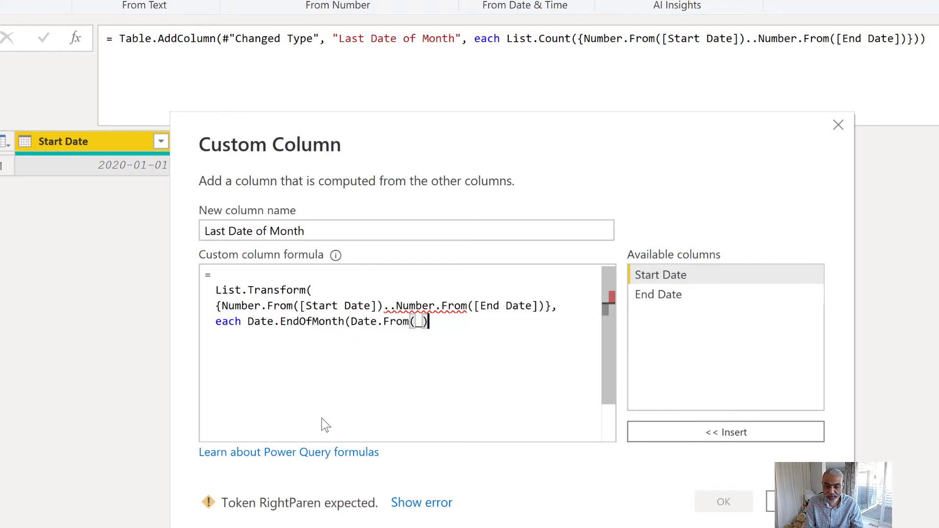
pyautogui.write(')')
pyautogui.press('Return')
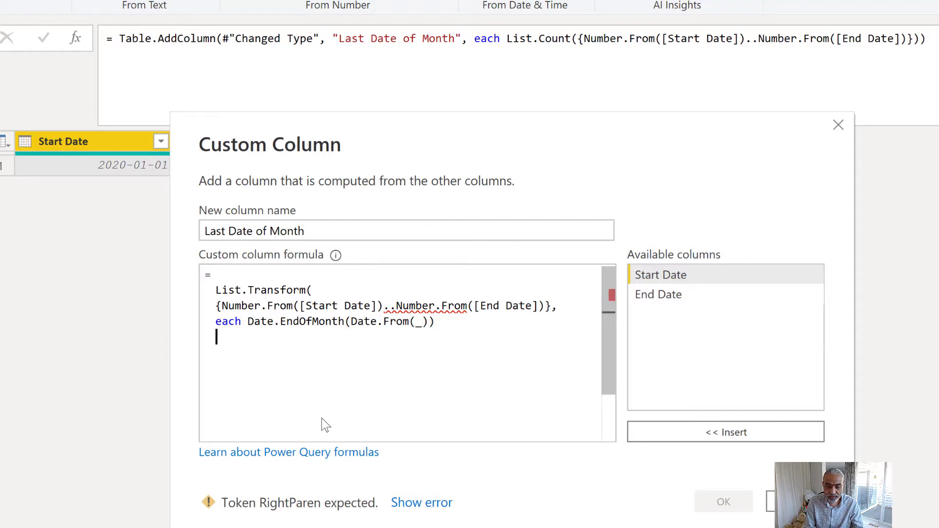
pyautogui.write(')')
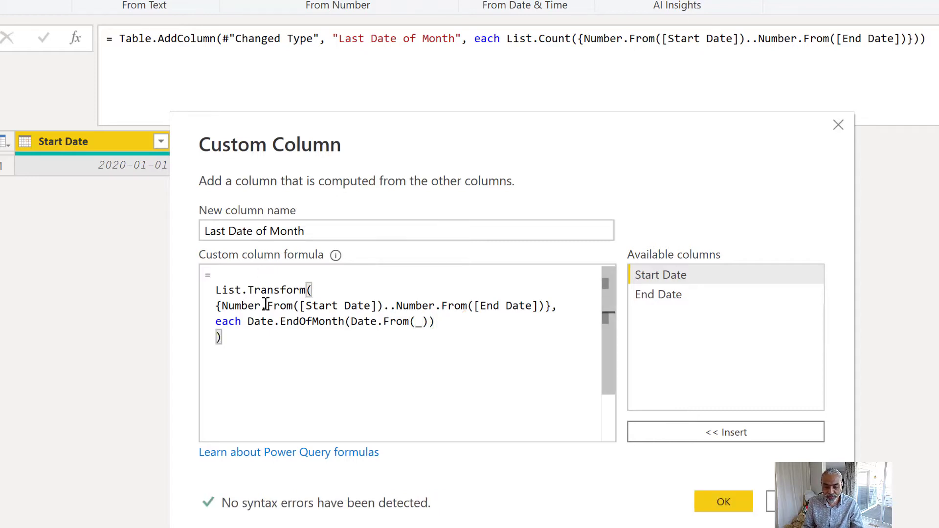
# - Apply the Last Date of Month custom column formula and preview the list in its cell
pyautogui.click(731, 506)
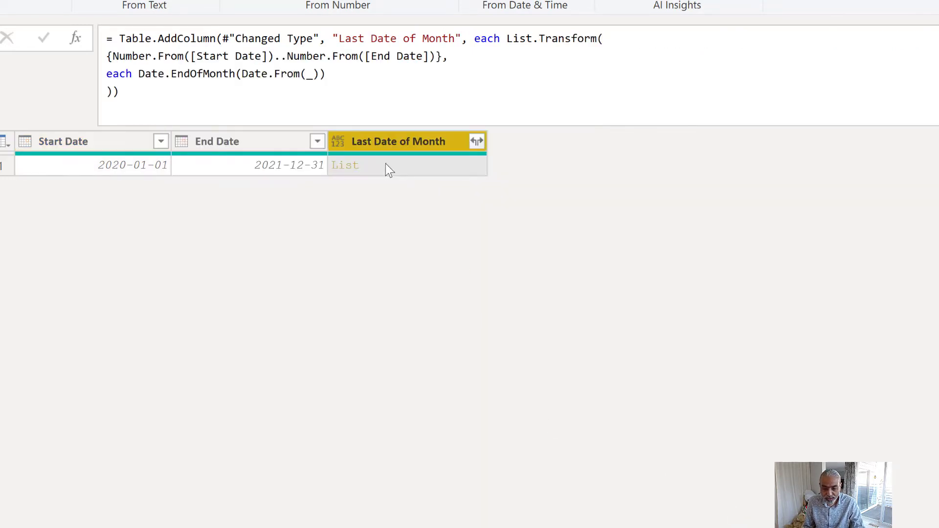
pyautogui.click(386, 166)
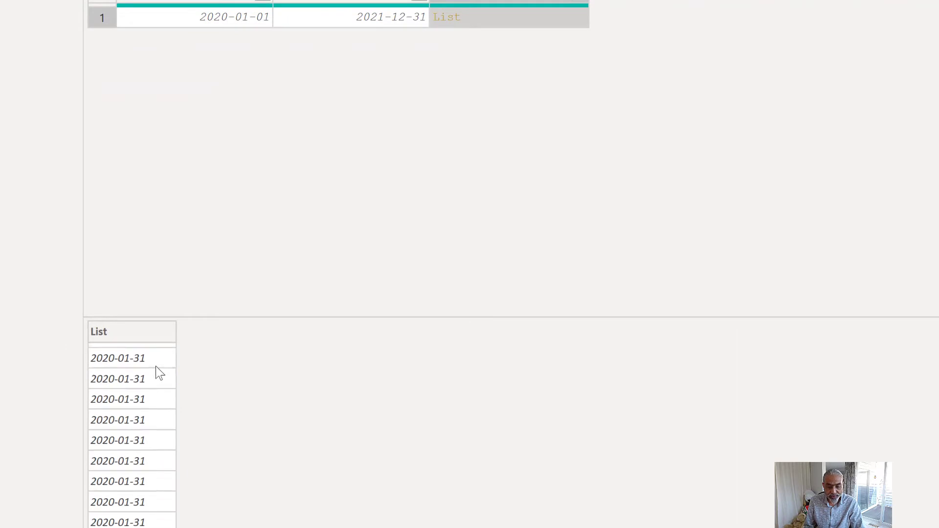
pyautogui.scroll(-1, 159, 372)
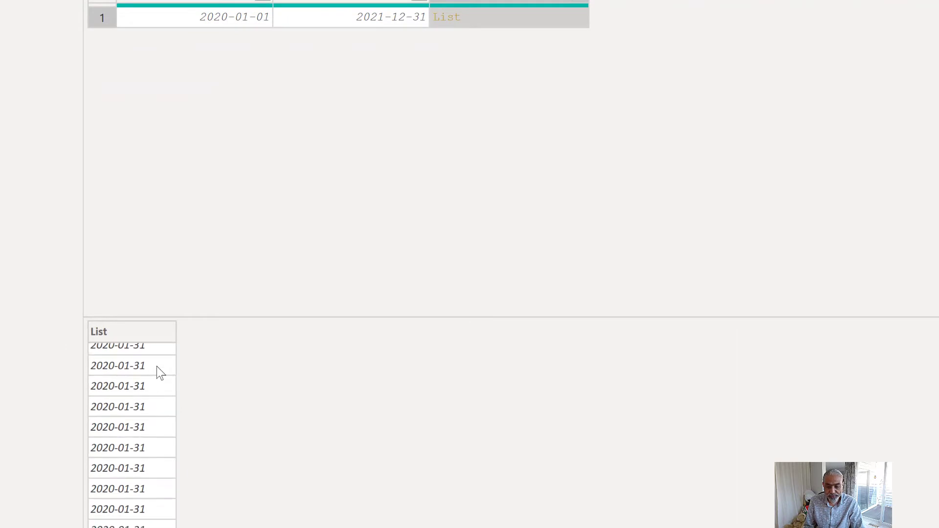
pyautogui.scroll(1, 158, 367)
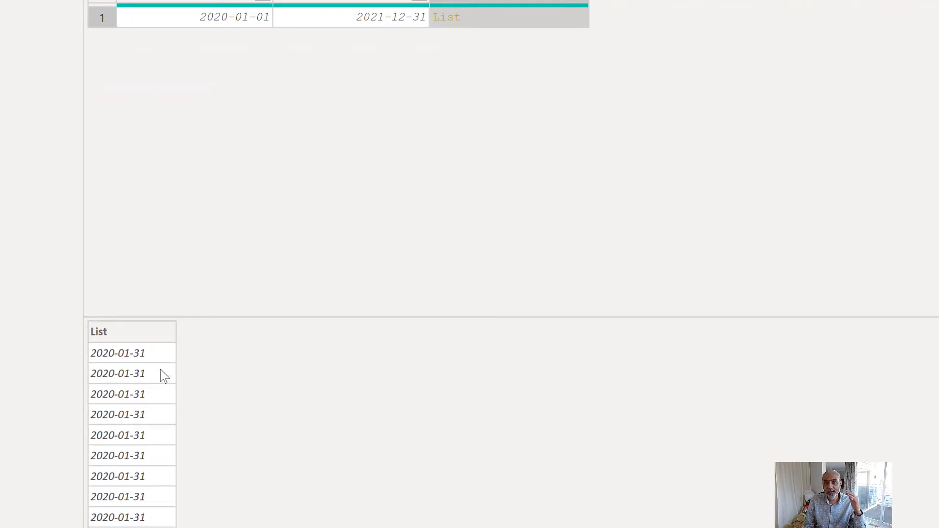
pyautogui.scroll(-1, 162, 374)
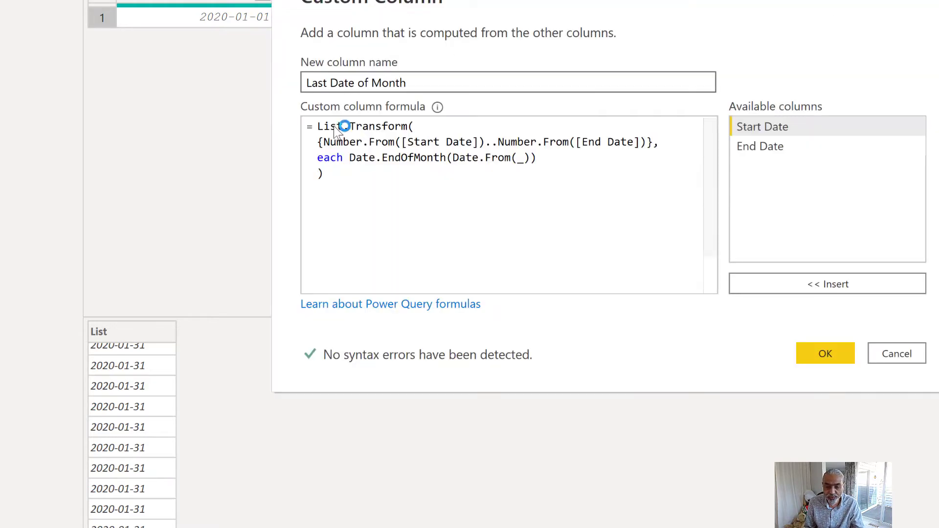
# - Reopen the custom column formula, wrap the List.Transform expression in List.Distinct(), and apply it
pyautogui.click(318, 127)
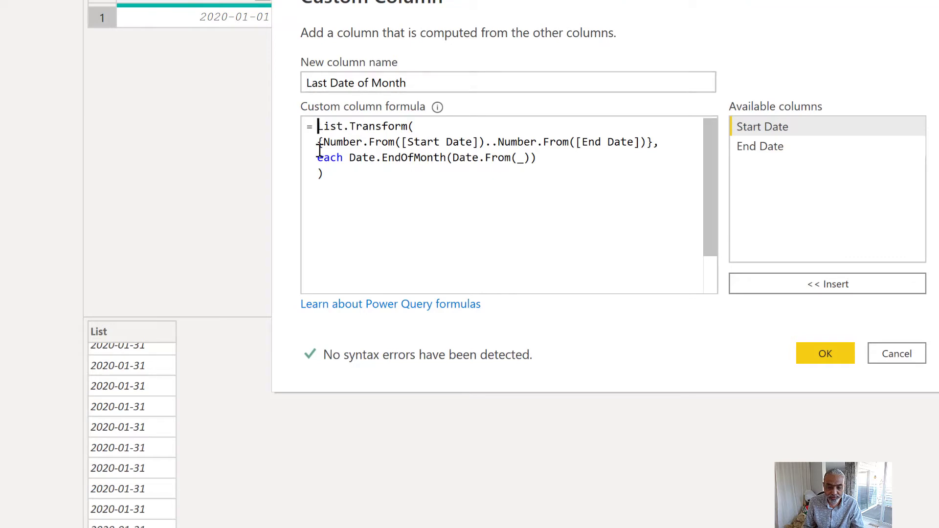
pyautogui.write('List.')
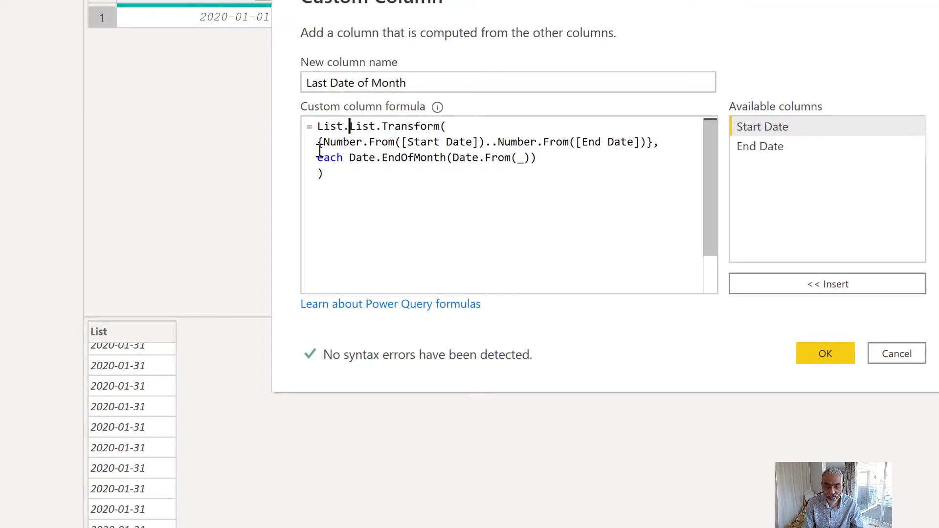
pyautogui.write('Dst')
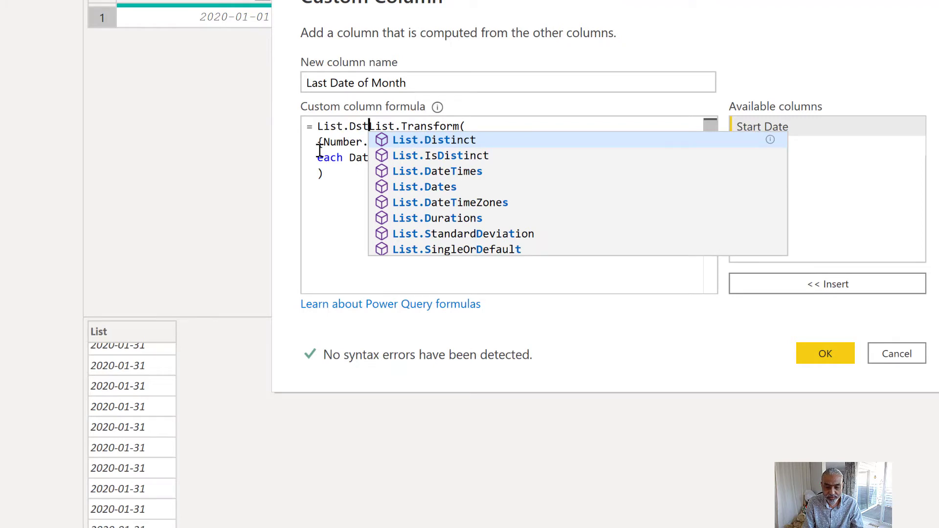
pyautogui.press('BackSpace')
pyautogui.press('BackSpace')
pyautogui.write('istinct(')
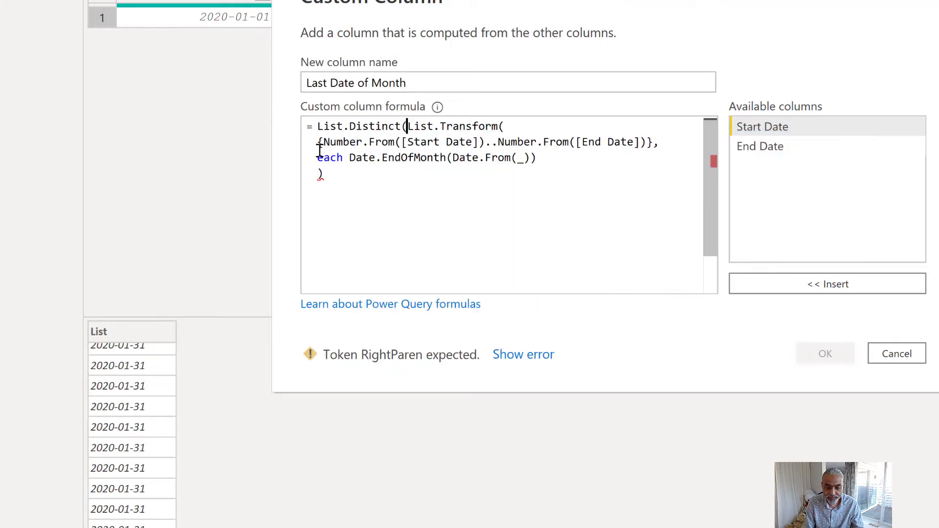
pyautogui.click(352, 169)
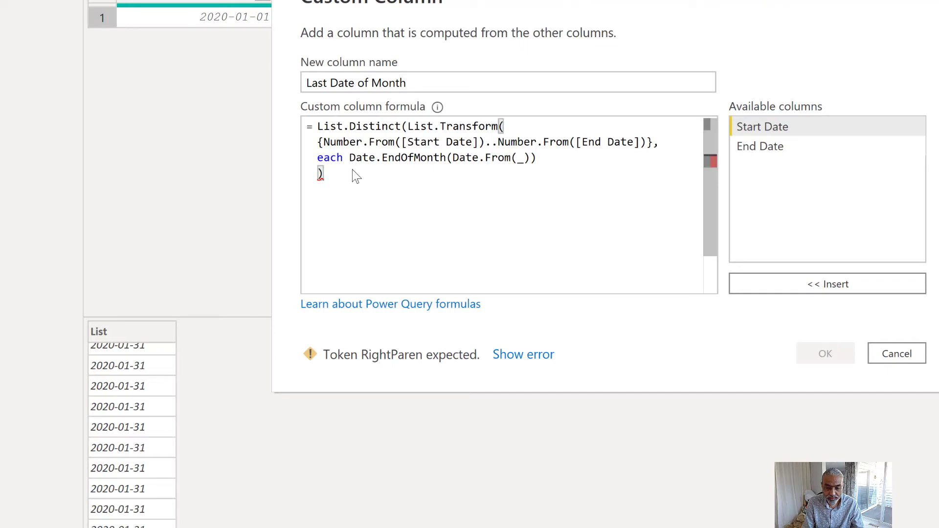
pyautogui.write(')')
pyautogui.click(824, 354)
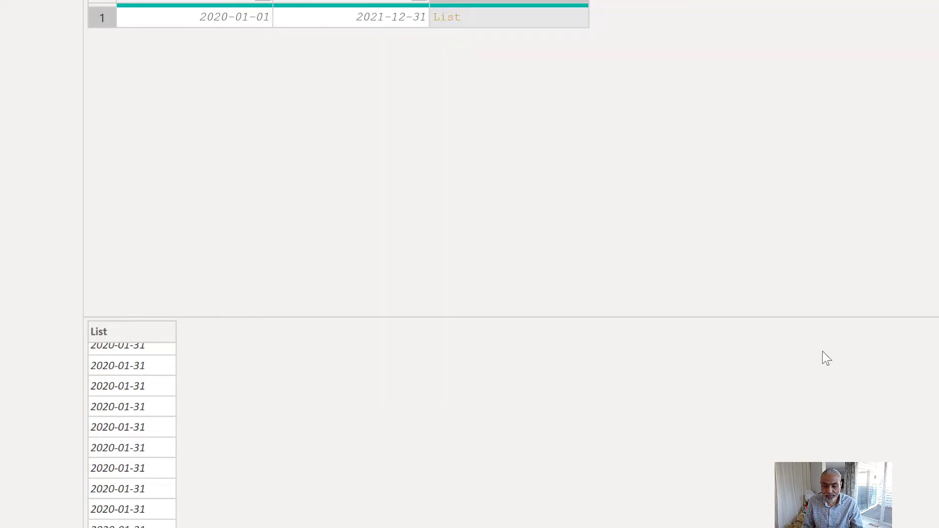
# - Preview the list of distinct dates in the Last Date of Month cell
pyautogui.click(505, 19)
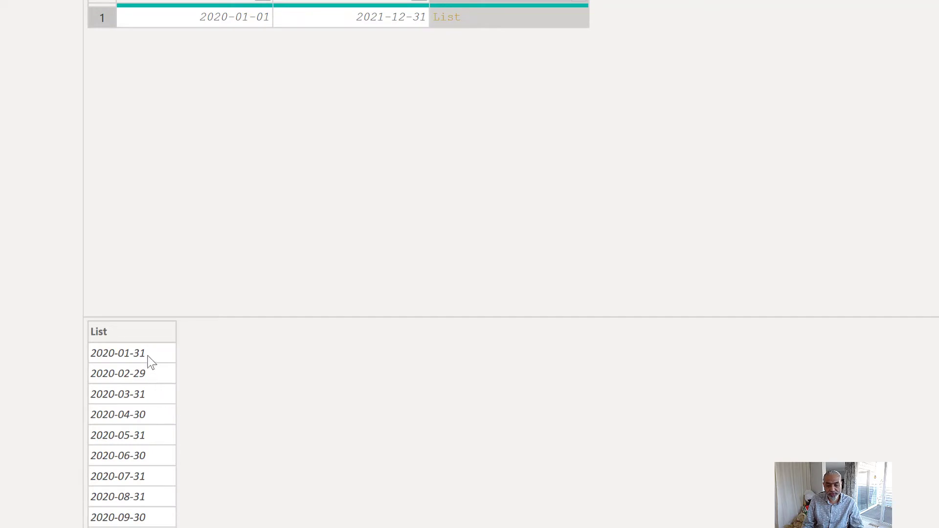
pyautogui.scroll(-2, 153, 369)
pyautogui.scroll(2, 155, 375)
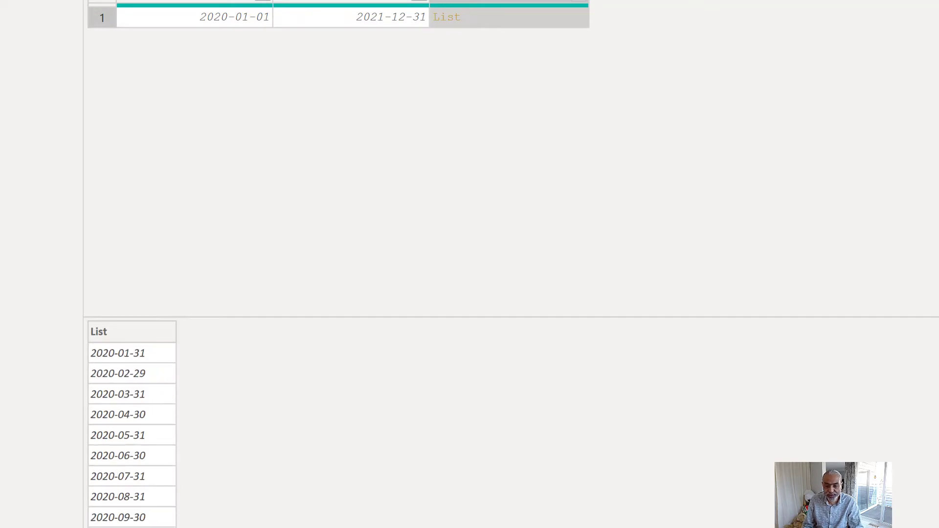
pyautogui.click(580, 4)
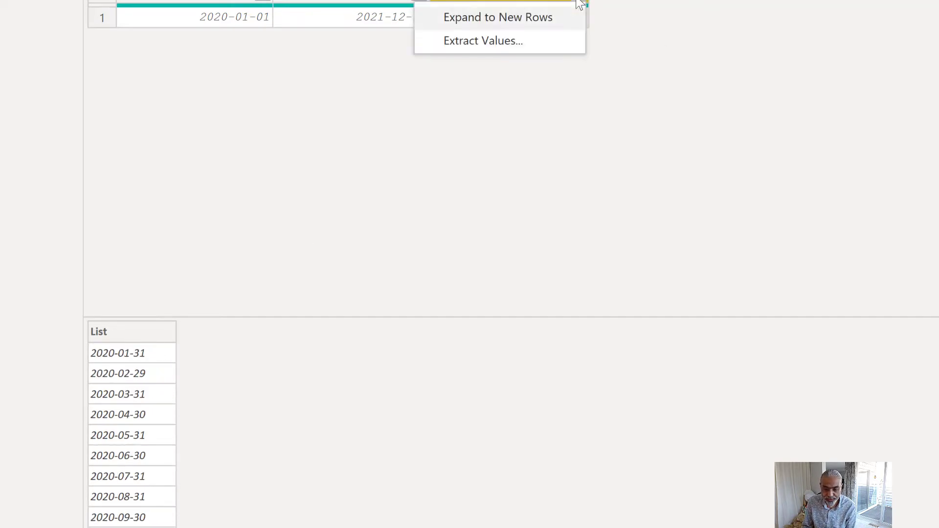
pyautogui.click(488, 44)
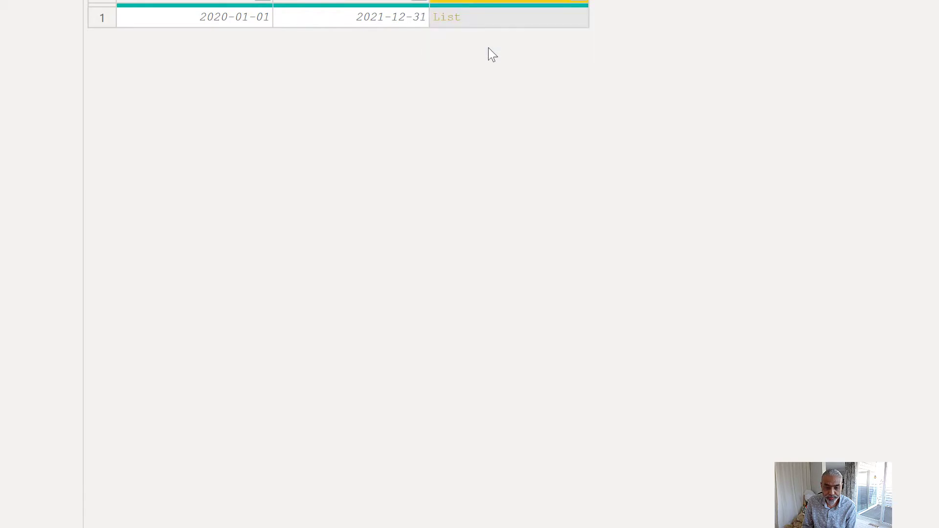
pyautogui.press('Escape')
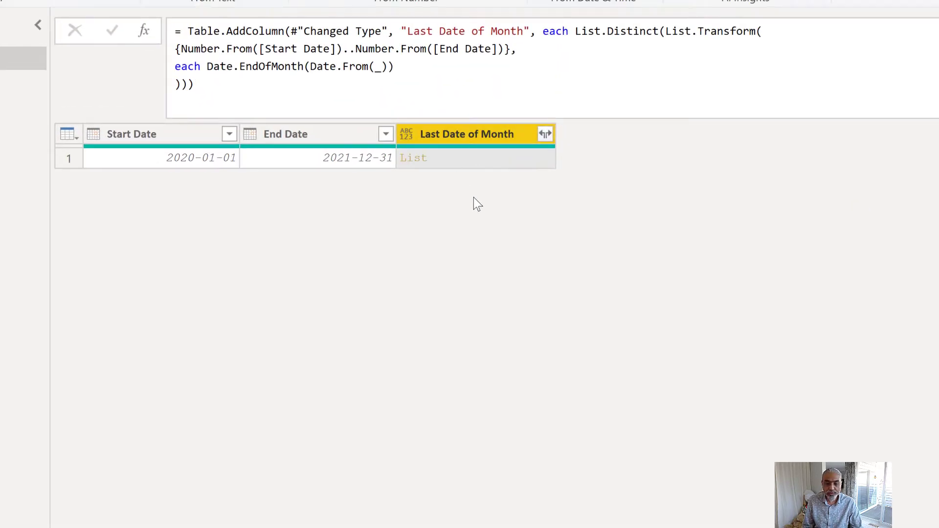
# - Preview the Last Date of Month list and expand the column to new rows as an inserted intermediate step
pyautogui.click(476, 159)
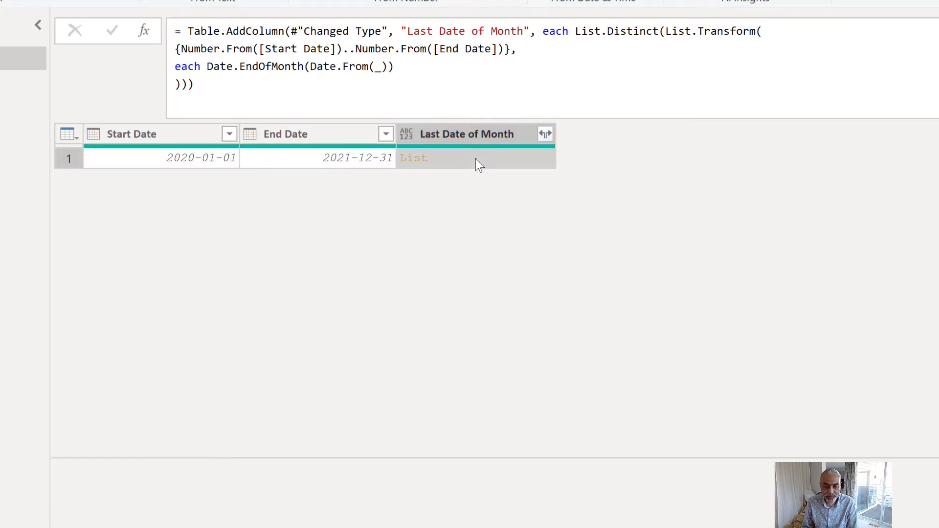
pyautogui.scroll(-2, 107, 511)
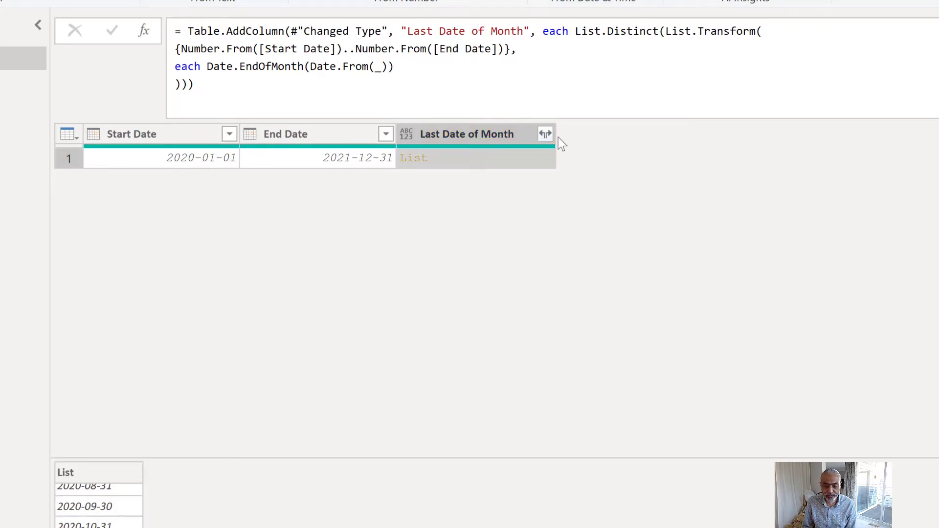
pyautogui.click(547, 136)
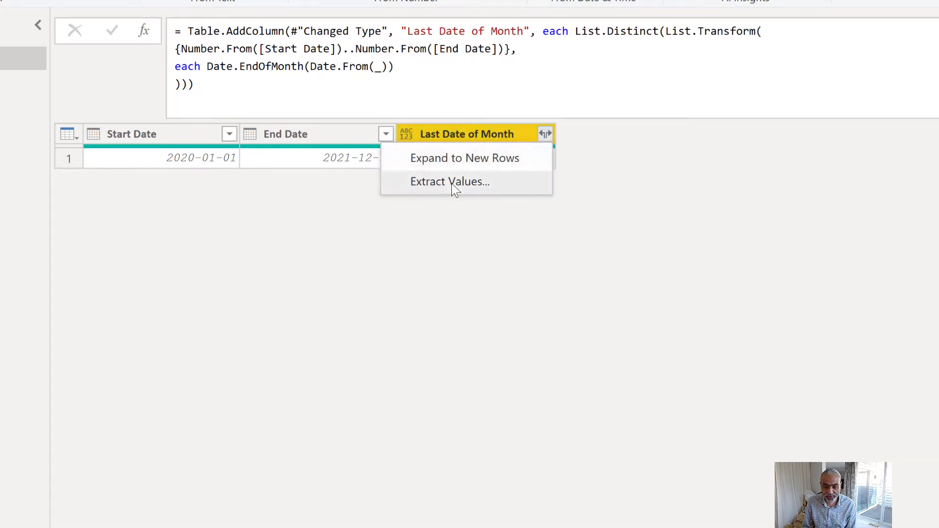
pyautogui.click(462, 159)
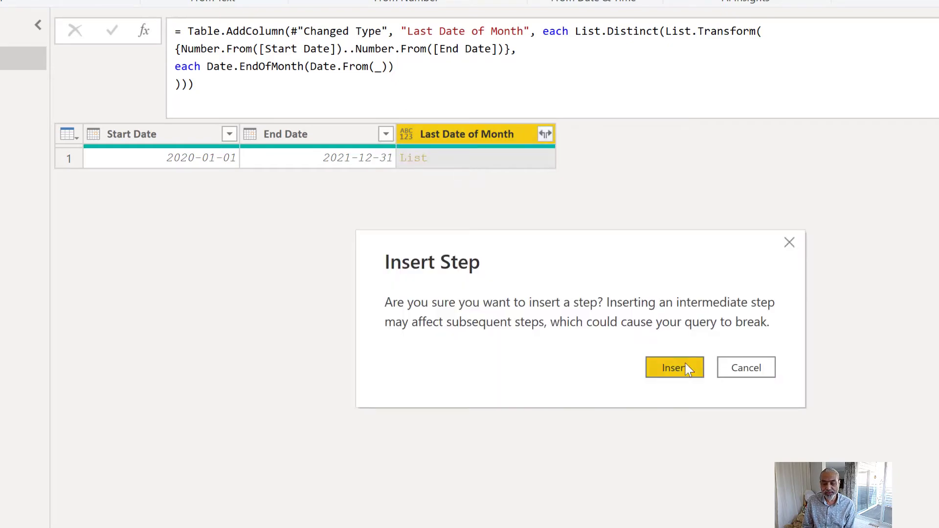
pyautogui.click(688, 369)
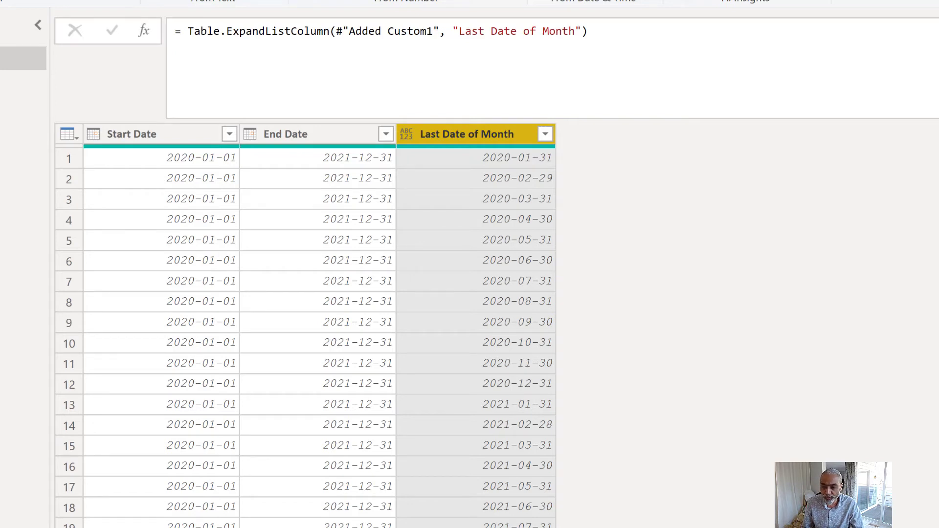
# - Return to the Added Custom1 step and remove List.Distinct(List.Transform( from its formula
pyautogui.press('Up')
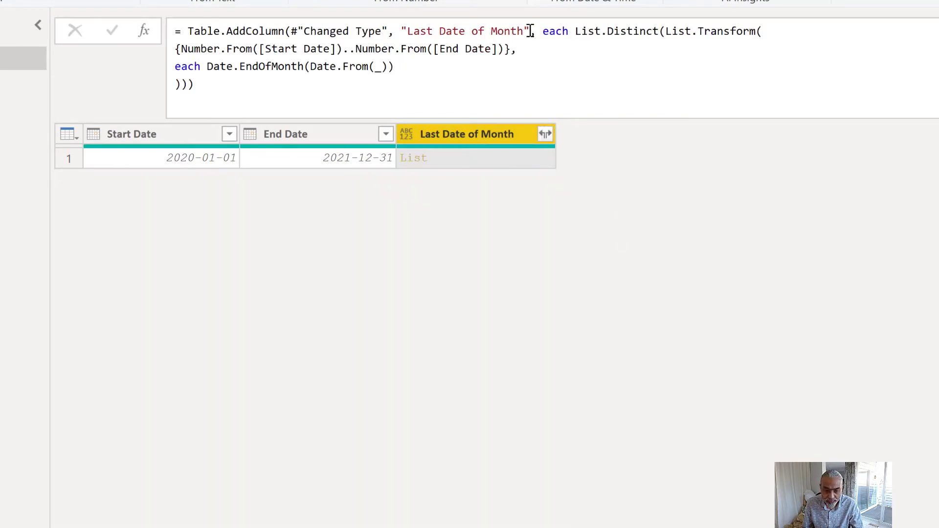
pyautogui.moveTo(570, 31); pyautogui.dragTo(716, 98)
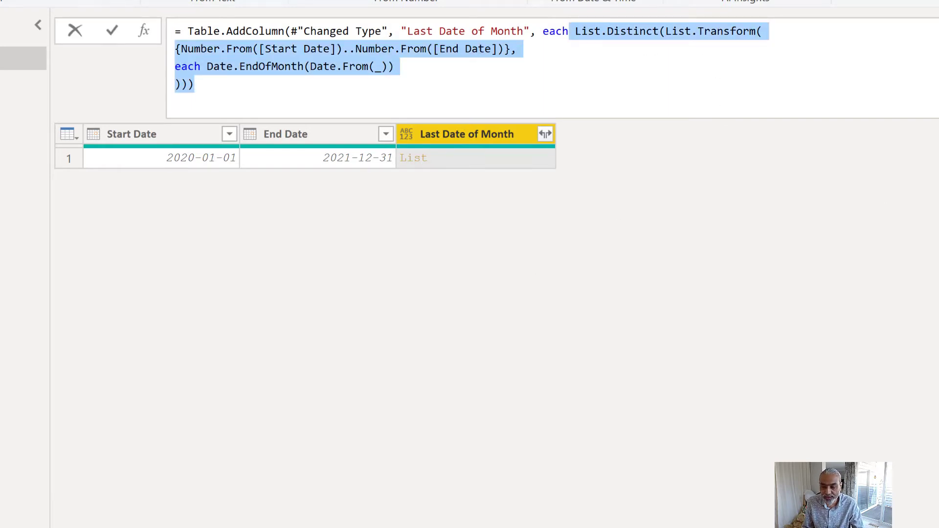
pyautogui.click(576, 34)
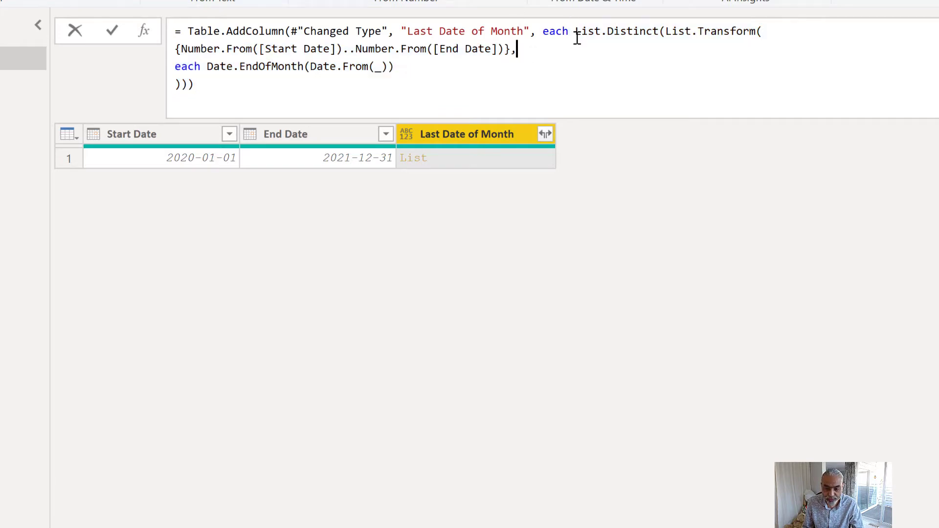
pyautogui.moveTo(576, 33); pyautogui.dragTo(759, 41)
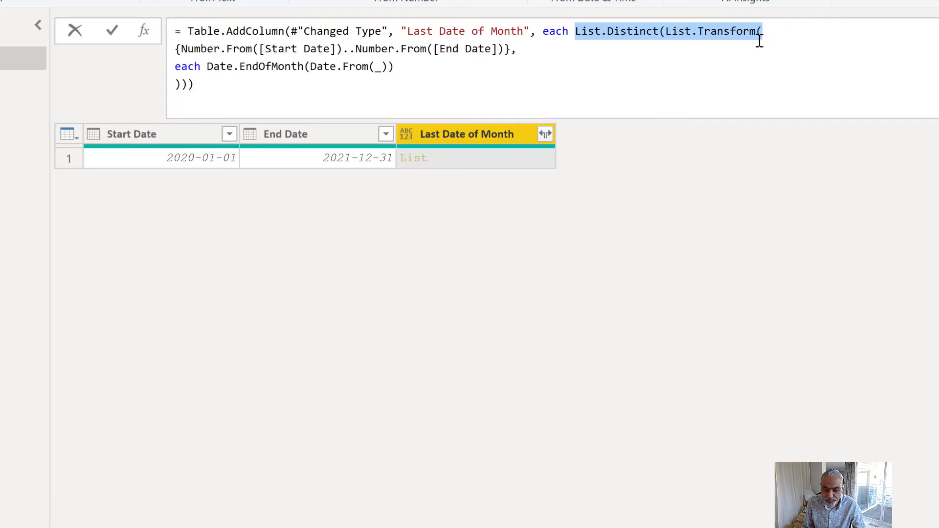
pyautogui.press('Delete')
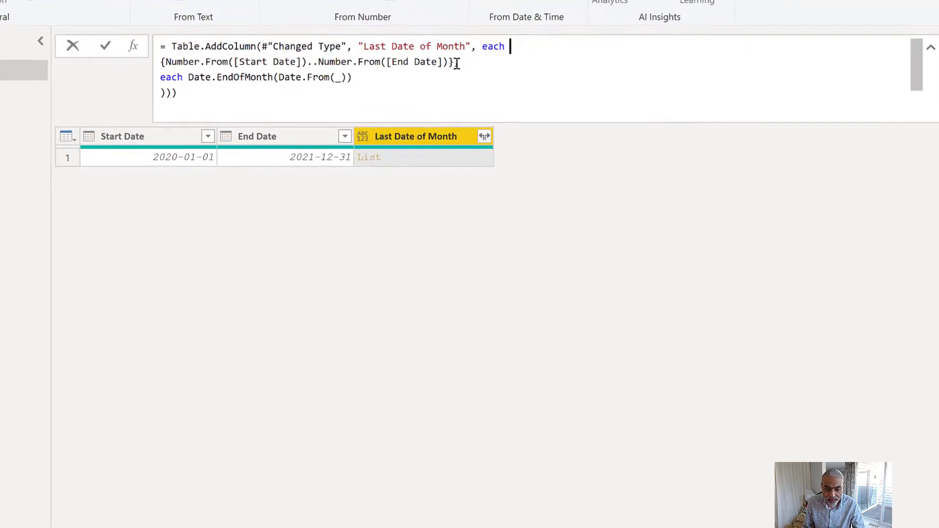
# - Delete everything after the braced Number.From list in the Added Custom1 formula, including the Date.EndOfMonth transform, and apply the edit
pyautogui.moveTo(396, 76); pyautogui.dragTo(418, 103)
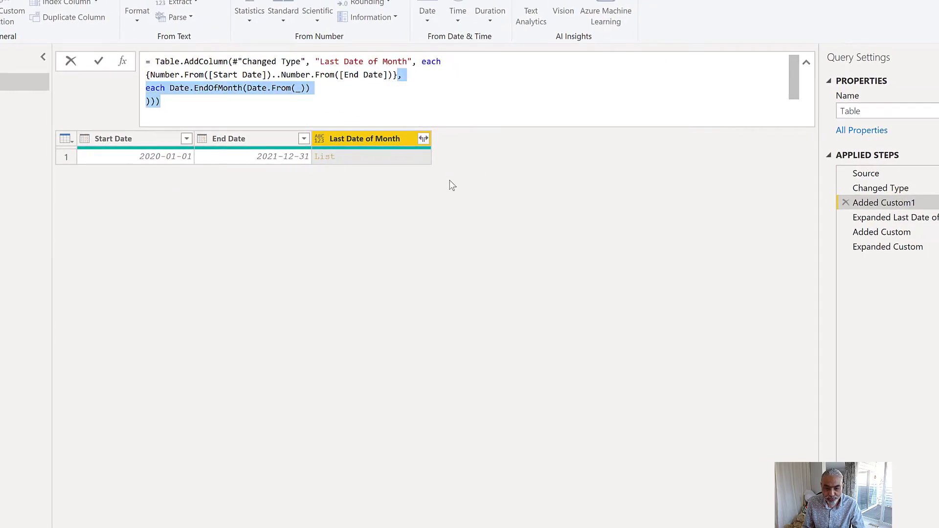
pyautogui.press('Delete')
pyautogui.press('Return')
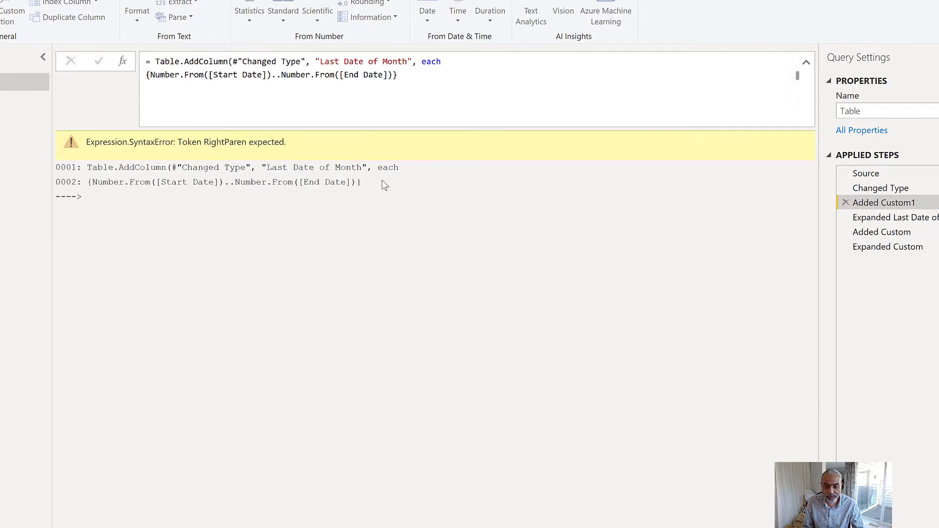
# - Close the Table.AddColumn formula with a parenthesis, apply it, and preview the list in the Last Date of Month cell
pyautogui.click(414, 77)
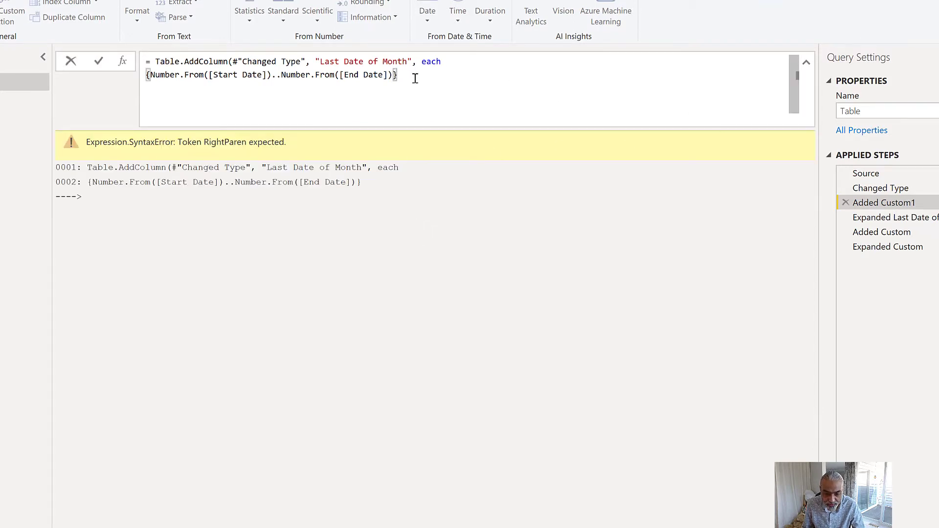
pyautogui.write(')')
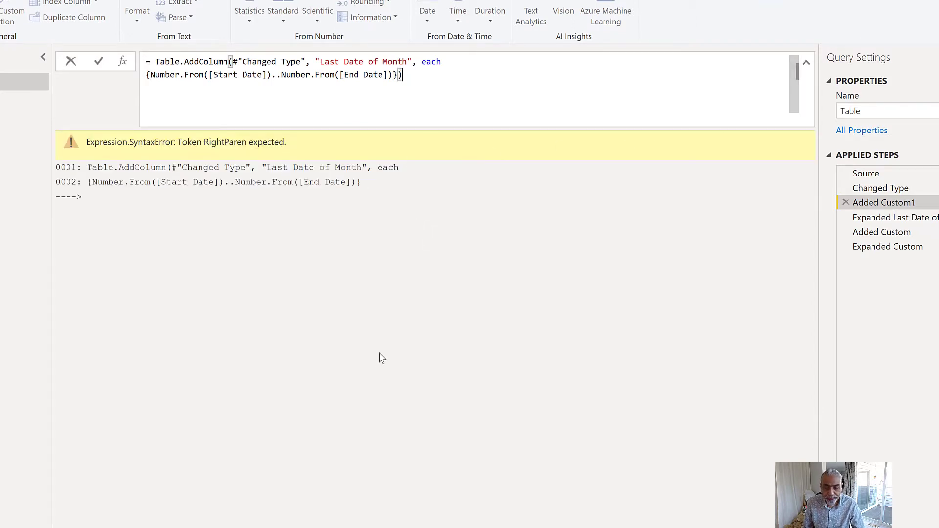
pyautogui.press('Return')
pyautogui.click(362, 159)
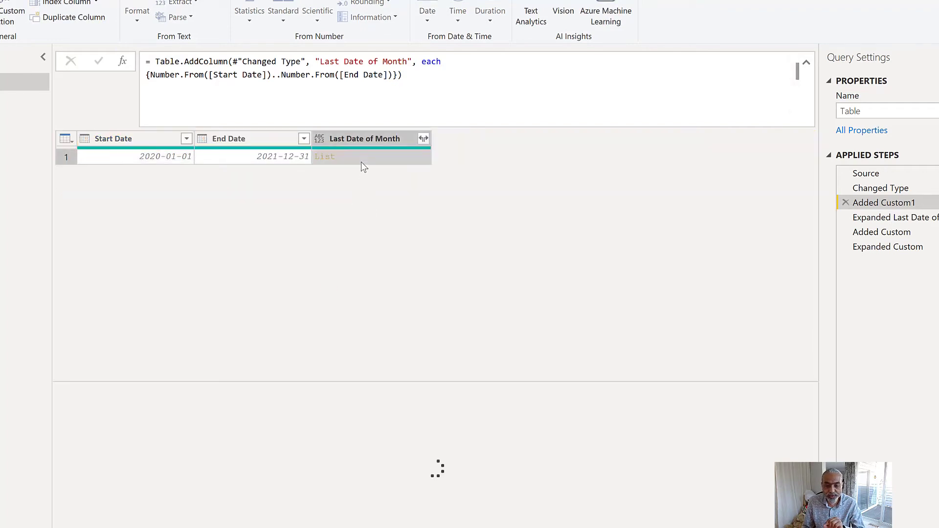
pyautogui.scroll(-3, 81, 425)
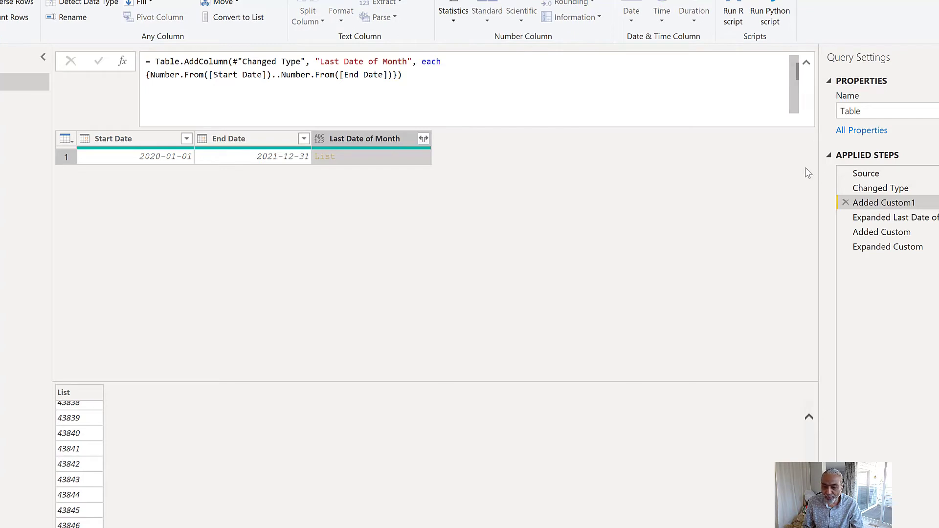
# - Rename the Added Custom1 applied step as Step1
pyautogui.rightClick(867, 202)
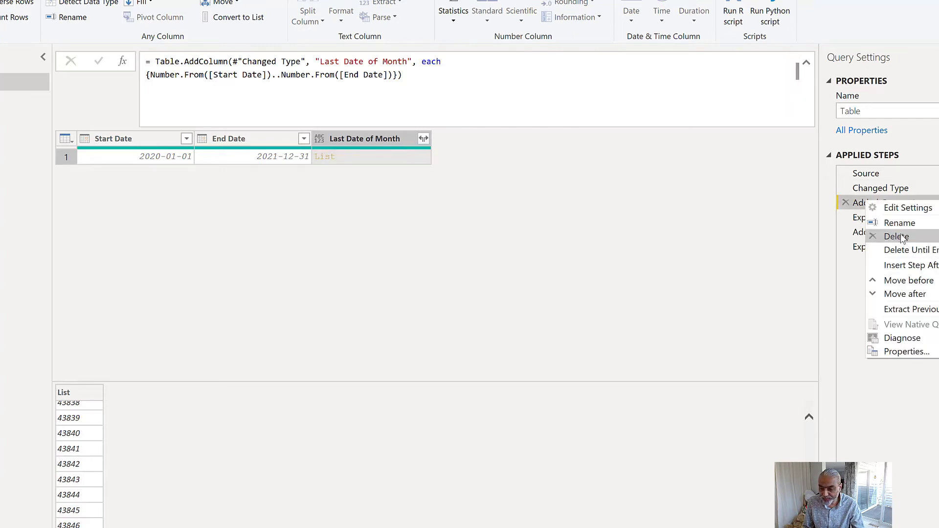
pyautogui.click(900, 223)
pyautogui.write('Step1')
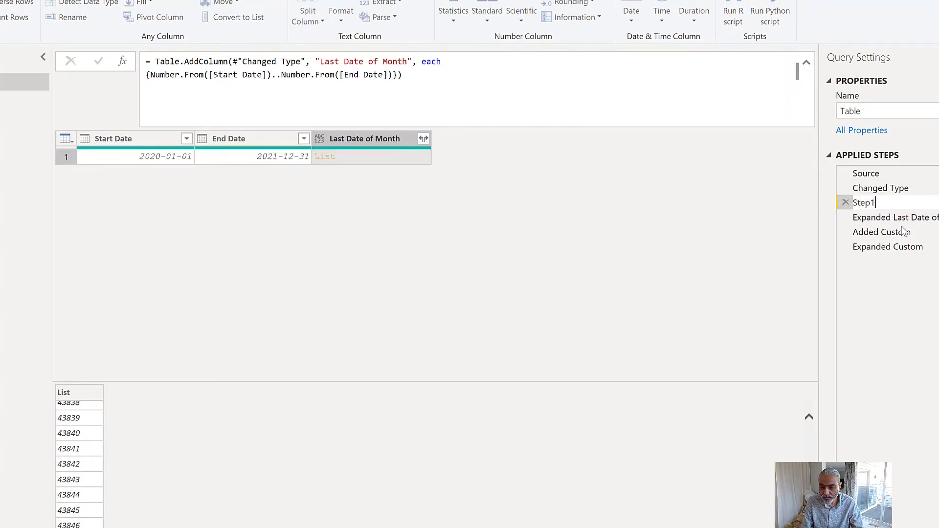
pyautogui.press('Return')
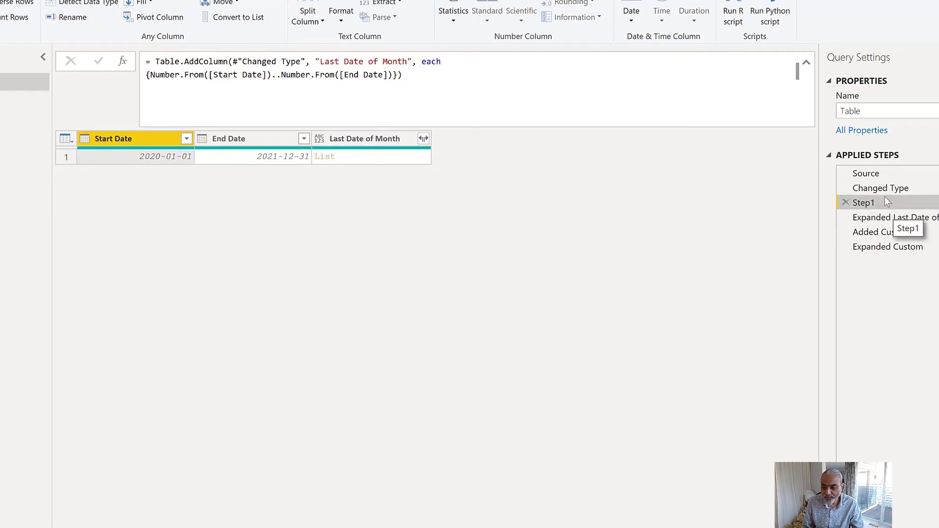
pyautogui.rightClick(885, 201)
pyautogui.click(921, 233)
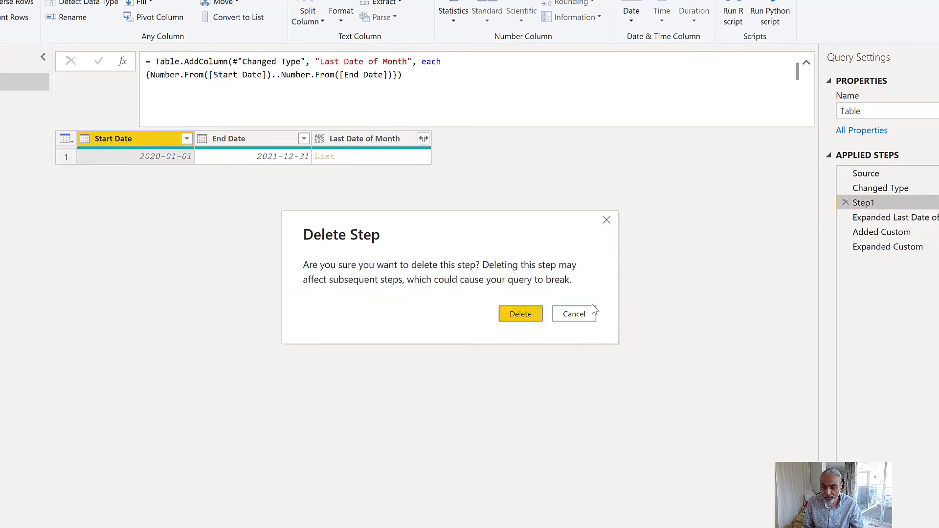
pyautogui.click(587, 315)
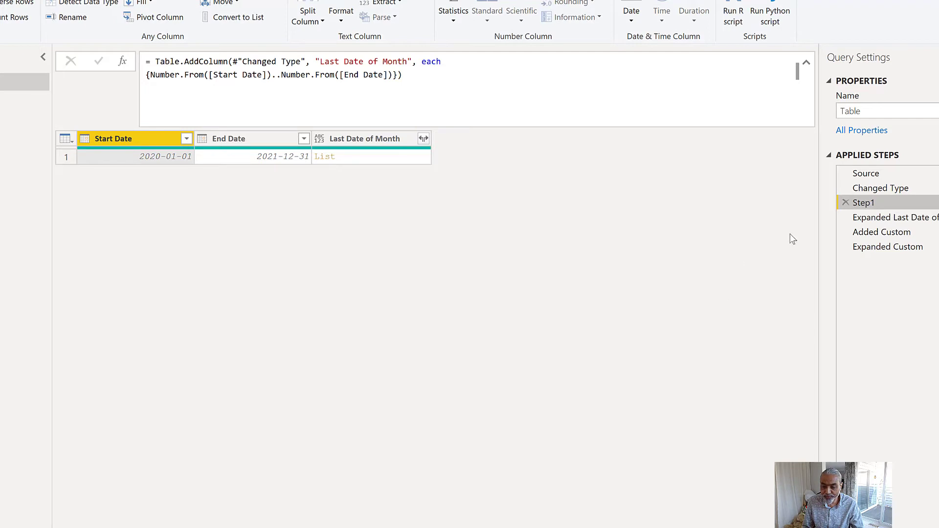
# - Rename the Step1 applied step as "Step1 - Get Date Range"
pyautogui.rightClick(888, 205)
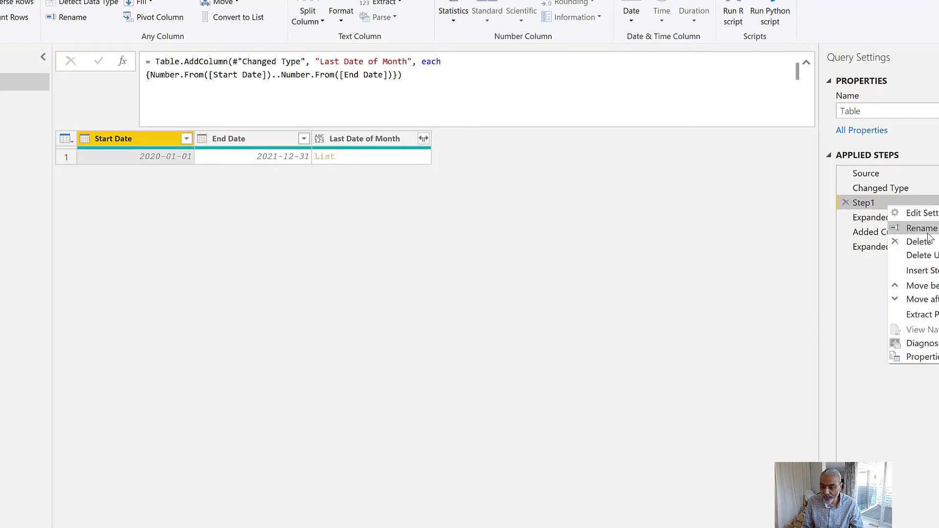
pyautogui.click(900, 228)
pyautogui.click(891, 205)
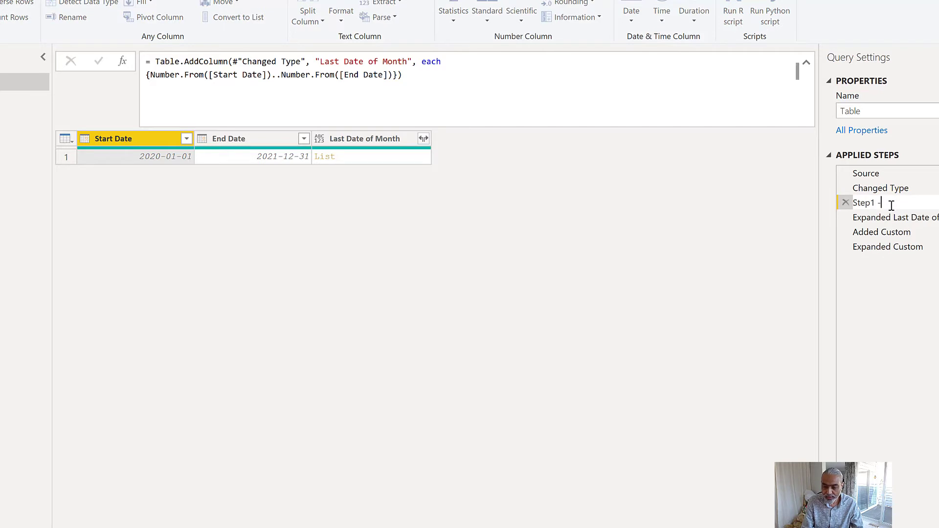
pyautogui.write('- Get Range')
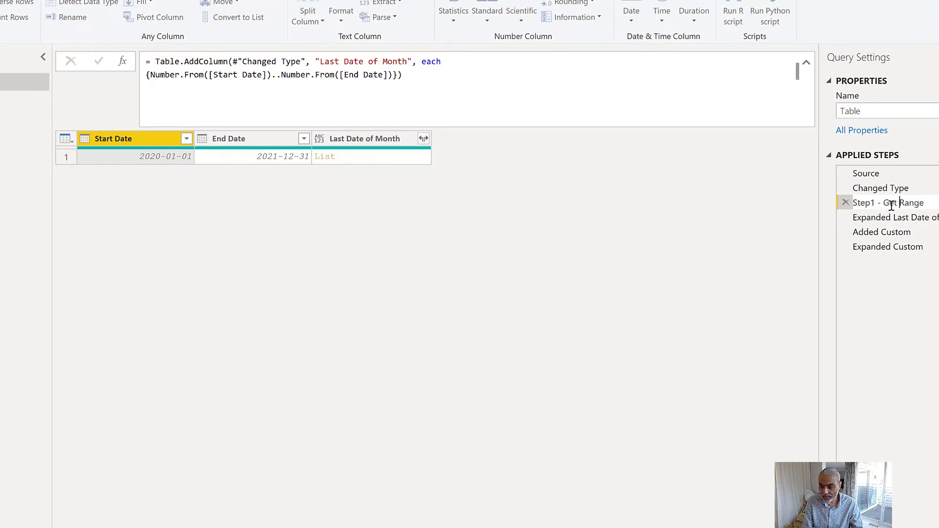
pyautogui.write('Date')
pyautogui.press('Return')
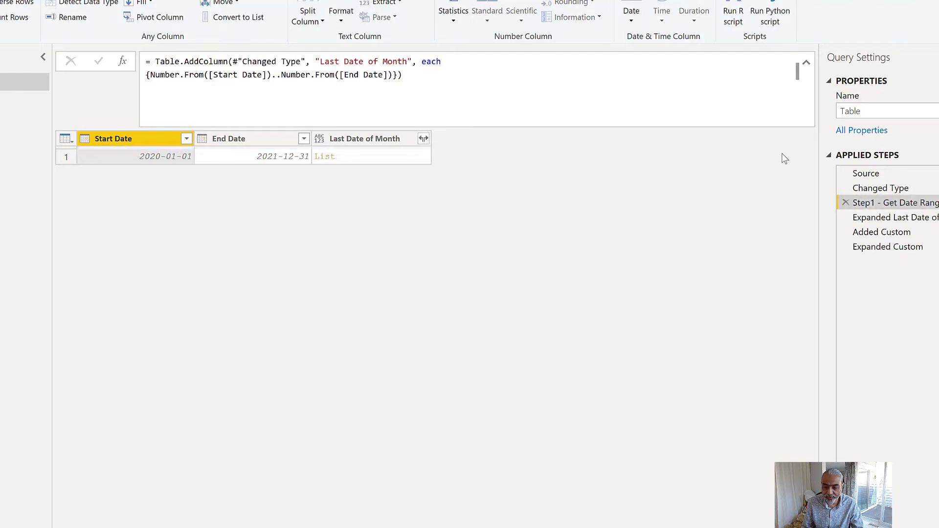
# - Insert a custom column step after Step1 - Get Date Range and name the new column Step2
pyautogui.click(59, 0)
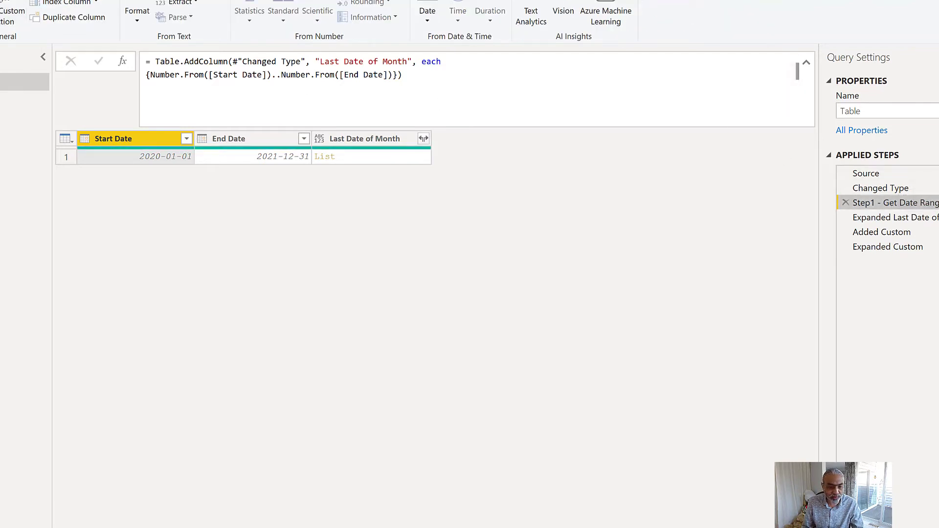
pyautogui.click(0, 10)
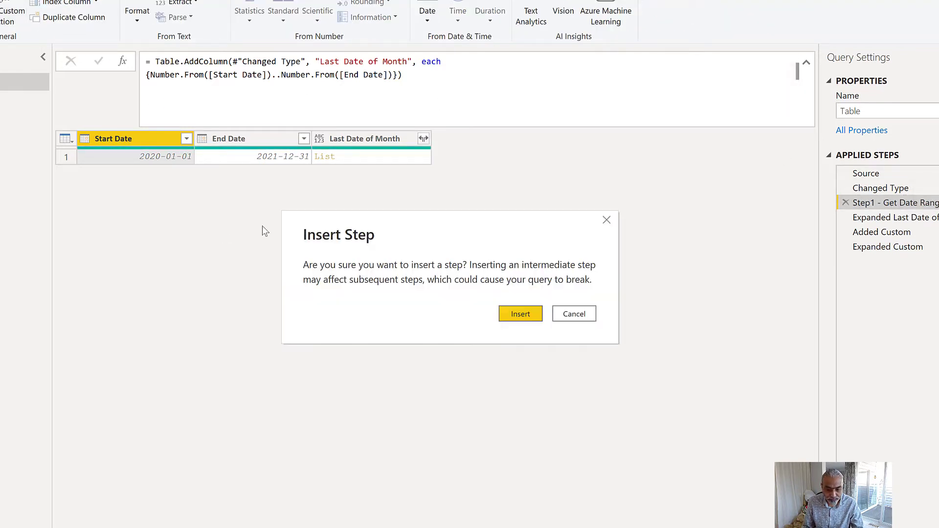
pyautogui.click(520, 316)
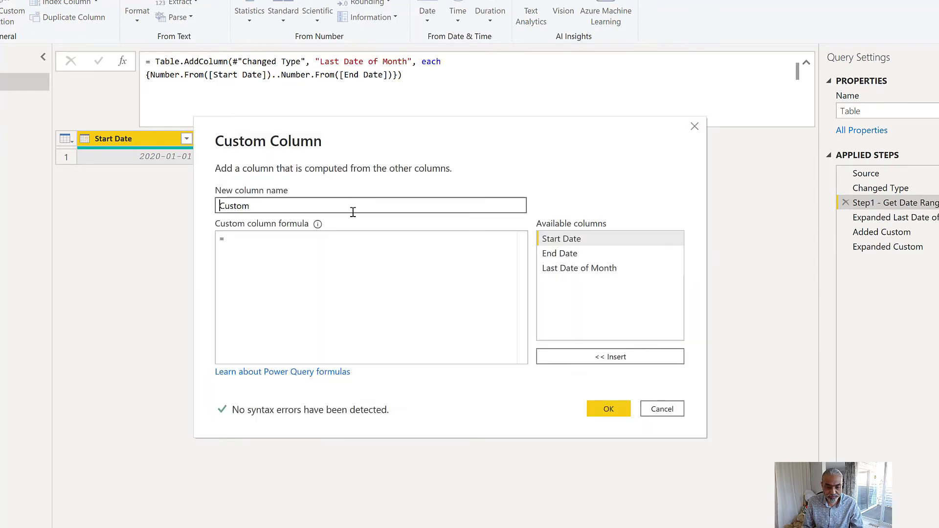
pyautogui.write('Step2')
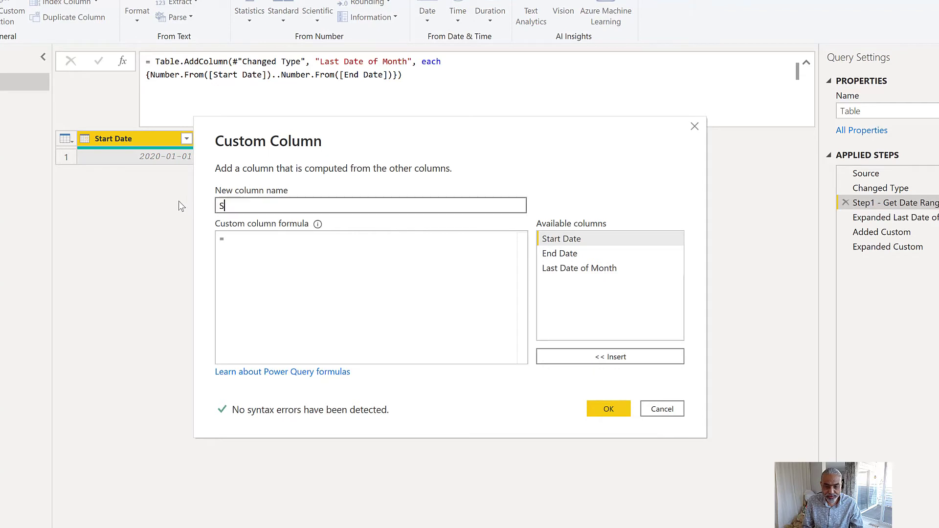
# - Begin the Step2 column formula with List.Transform([Last Date of Month], each
pyautogui.click(242, 244)
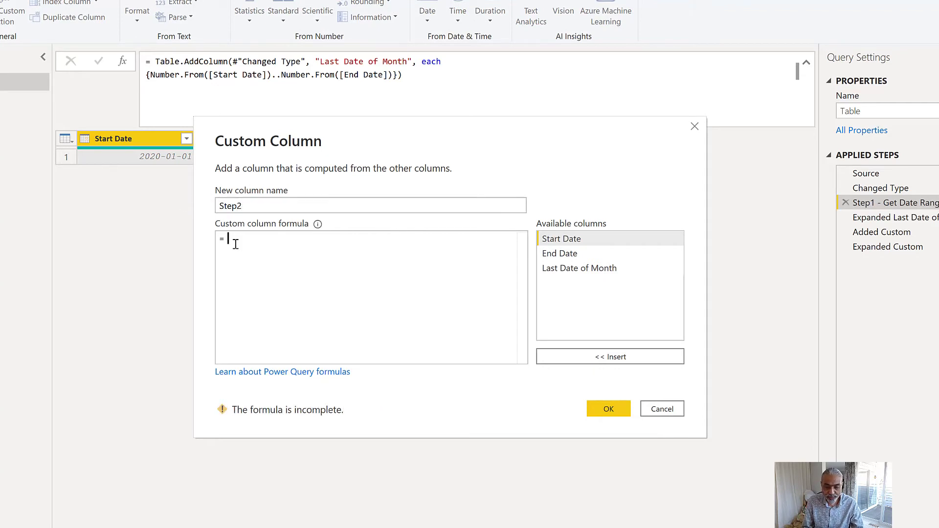
pyautogui.write('List.Transform([')
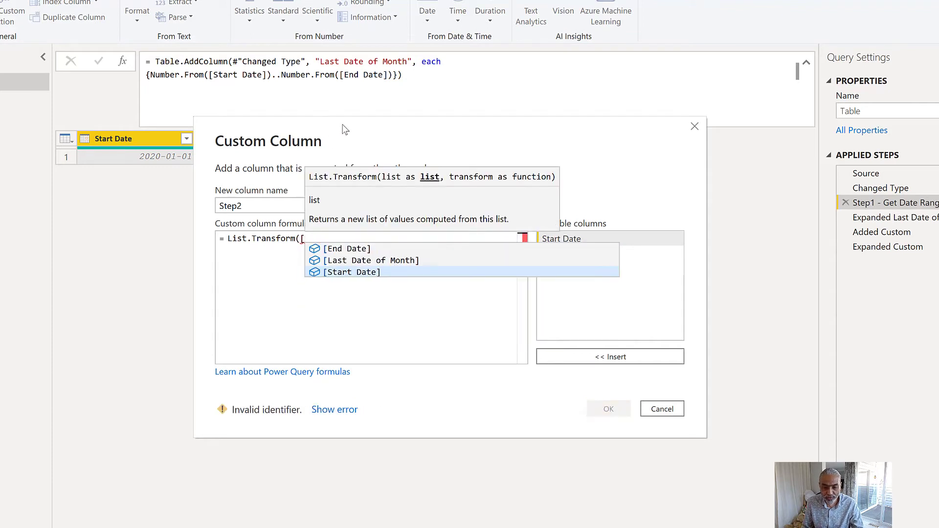
pyautogui.moveTo(345, 129); pyautogui.dragTo(347, 197)
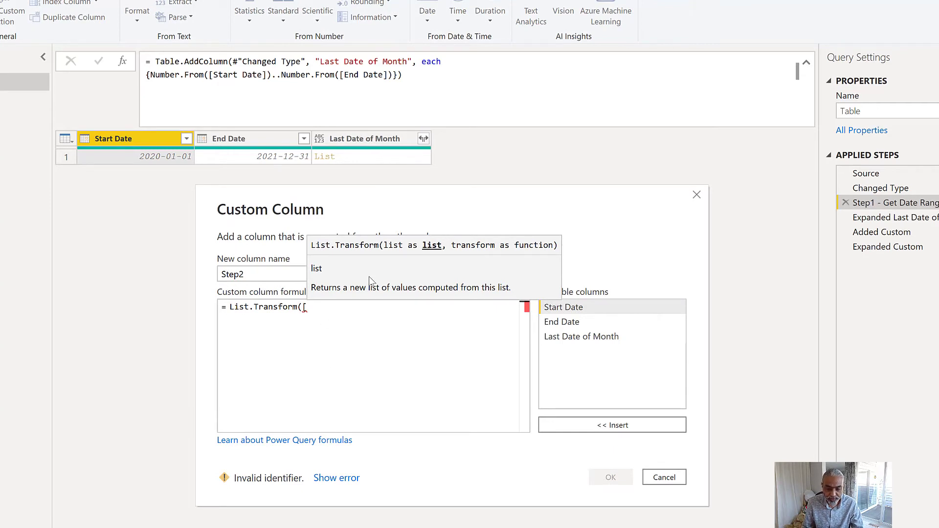
pyautogui.write('Las')
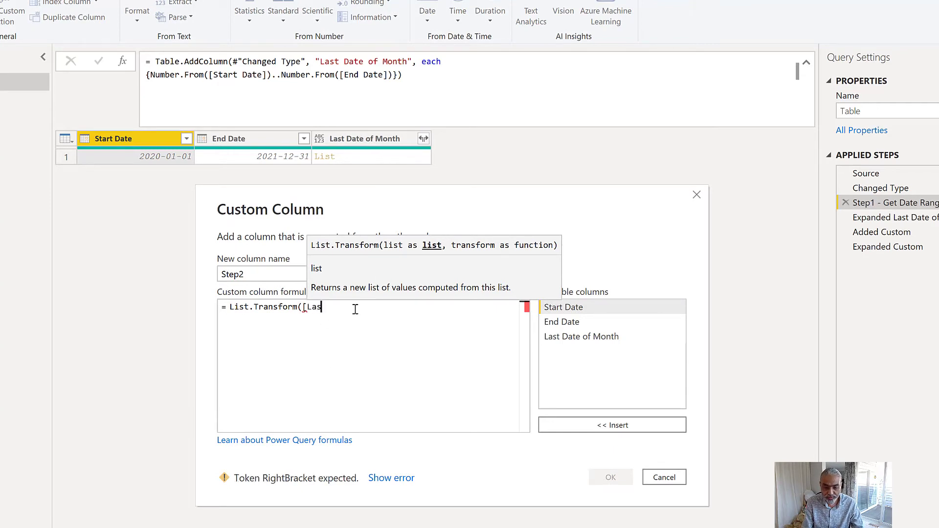
pyautogui.write('t Date of Month],')
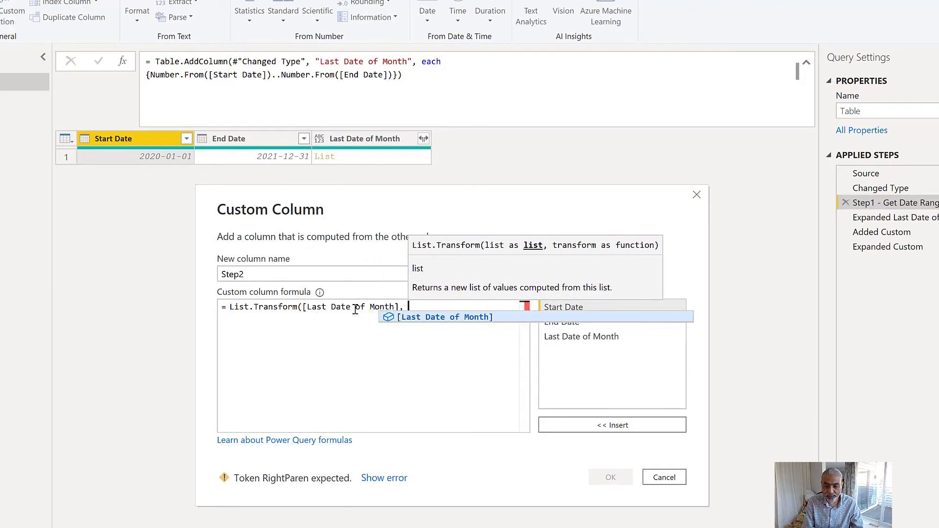
pyautogui.write(' each')
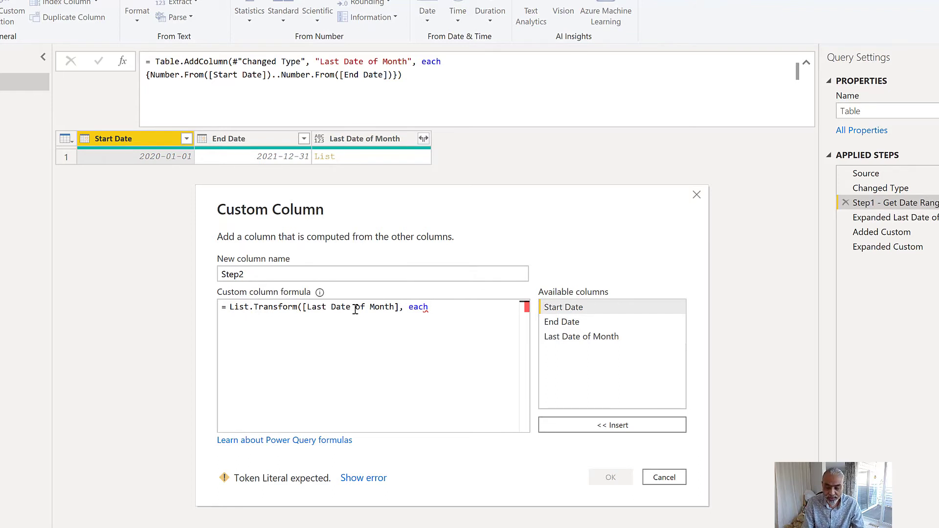
pyautogui.write(' _')
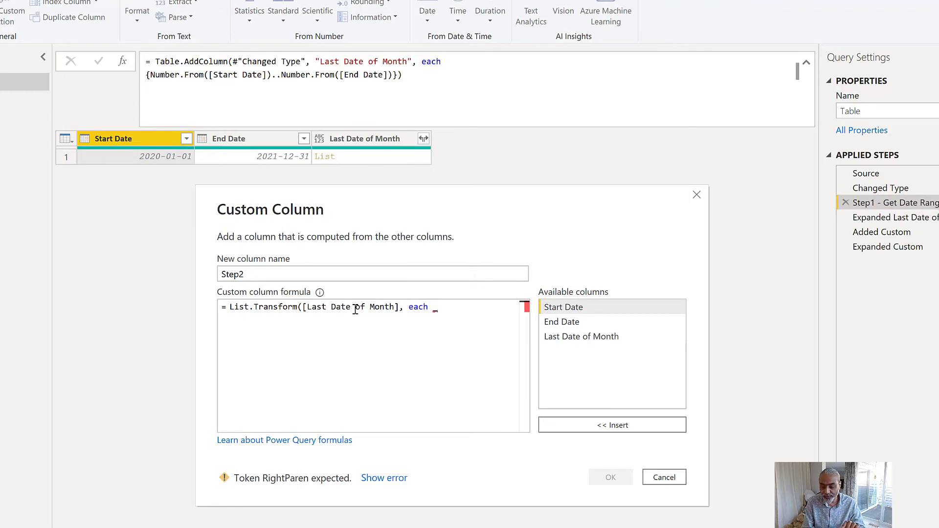
pyautogui.press('BackSpace')
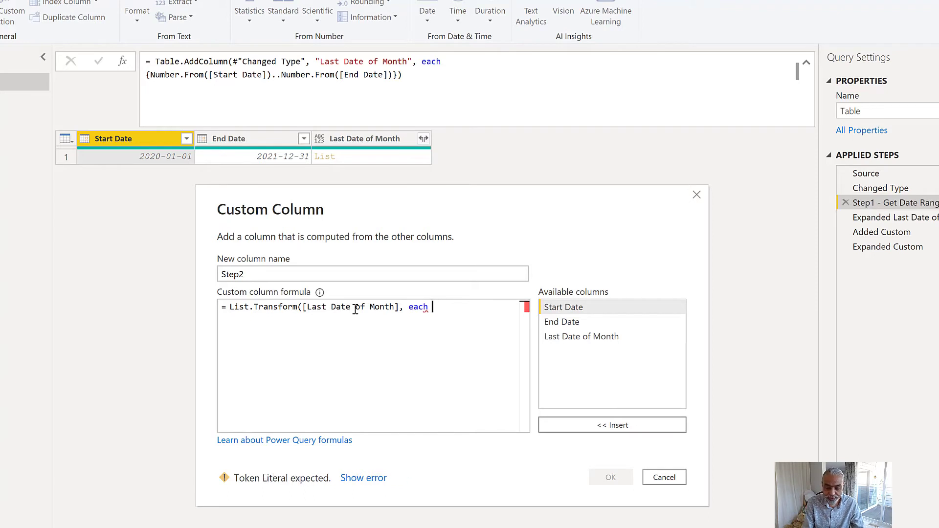
# - Complete the List.Transform formula with Date.From(_) as the transformation and create the column
pyautogui.write('Date.From')
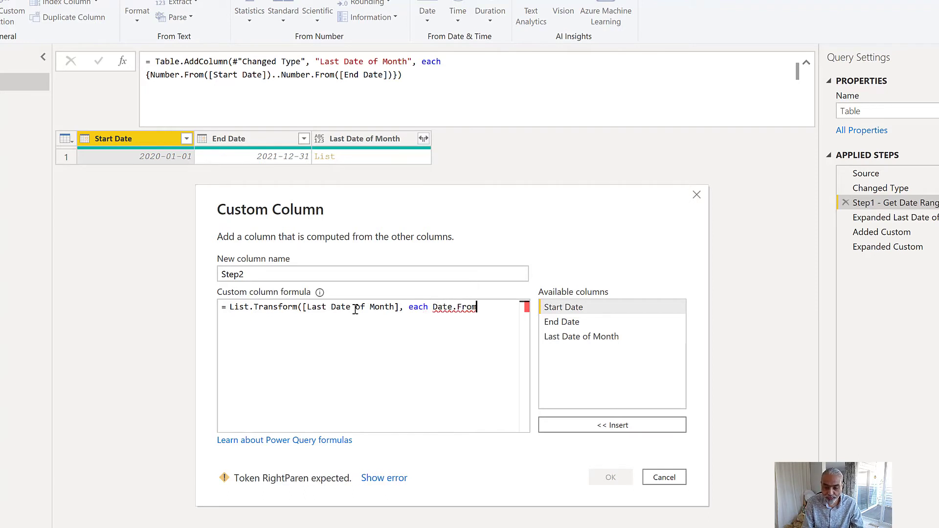
pyautogui.write('(_')
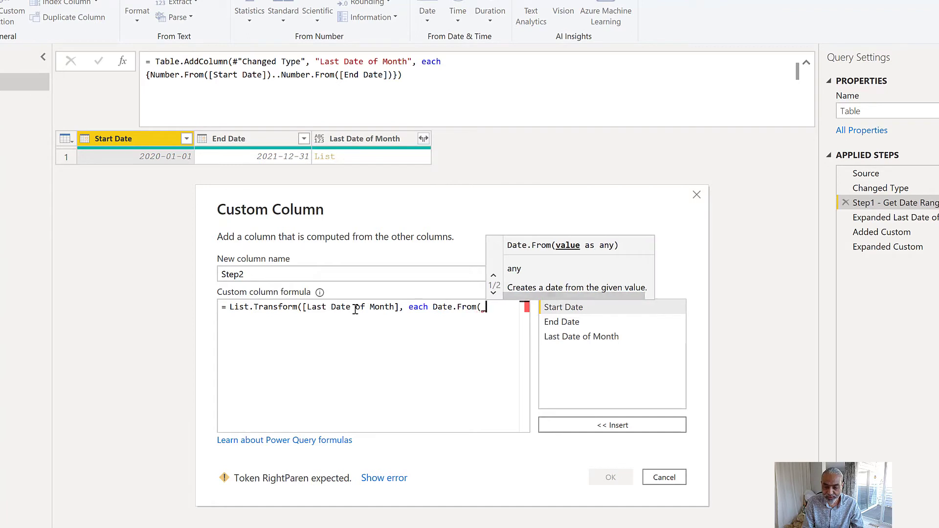
pyautogui.write(')')
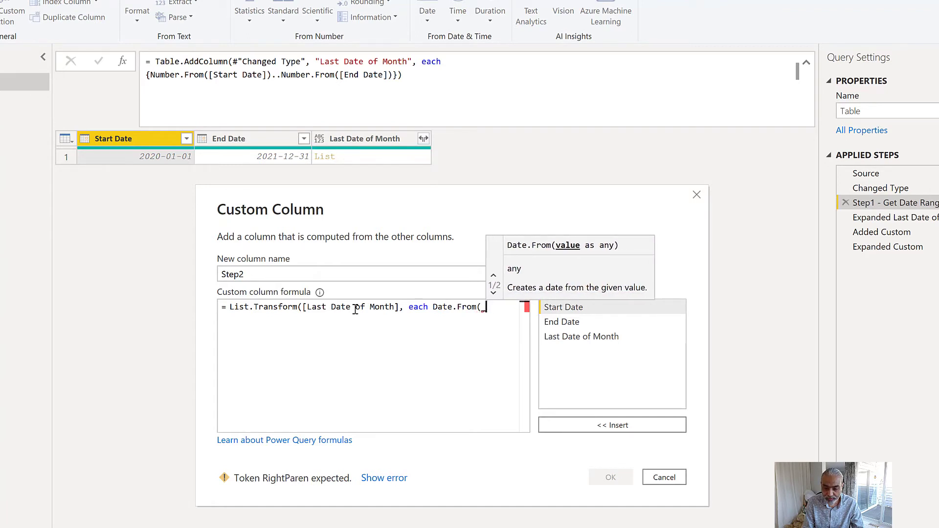
pyautogui.write(')')
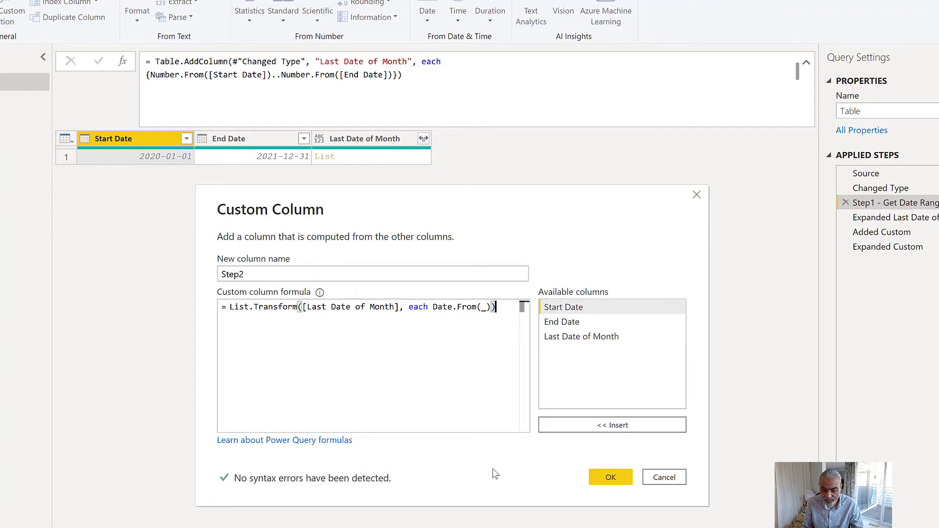
pyautogui.click(605, 480)
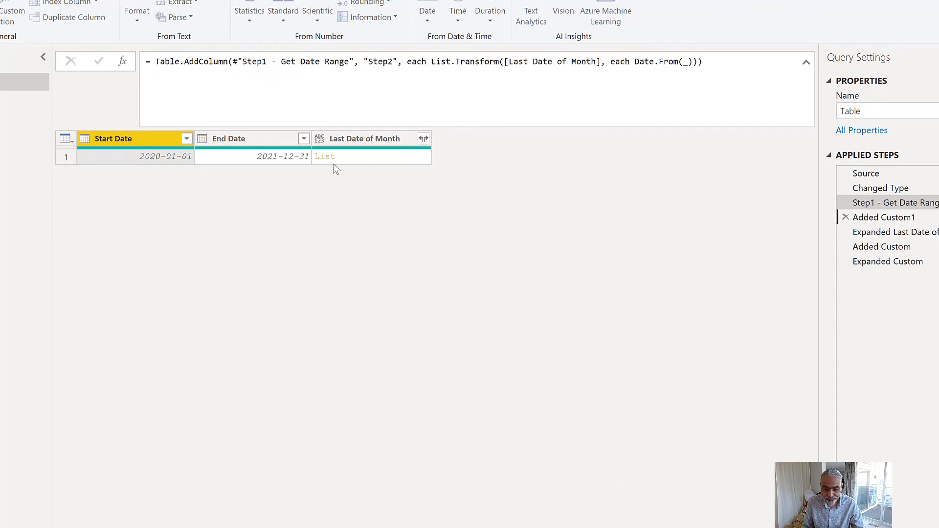
# - Preview the list in the Step2 cell and look through its dates
pyautogui.click(487, 158)
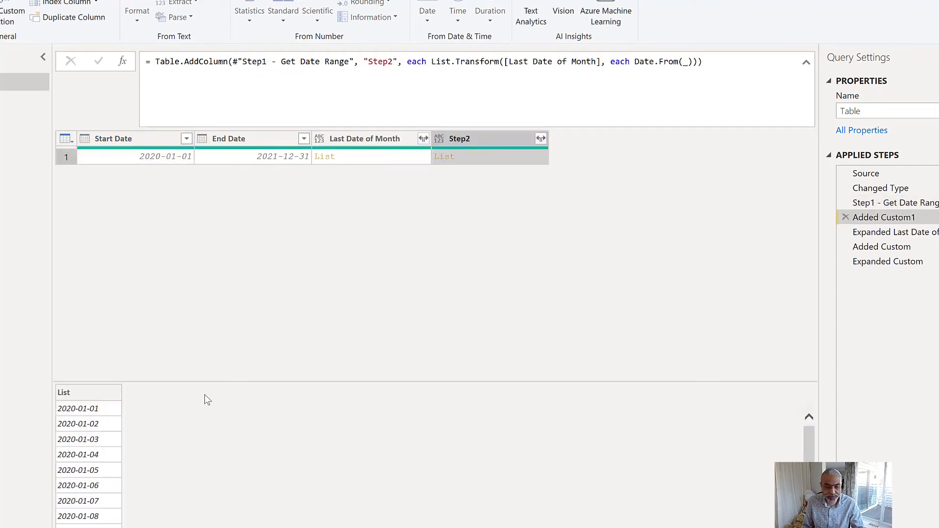
pyautogui.scroll(-5, 98, 490)
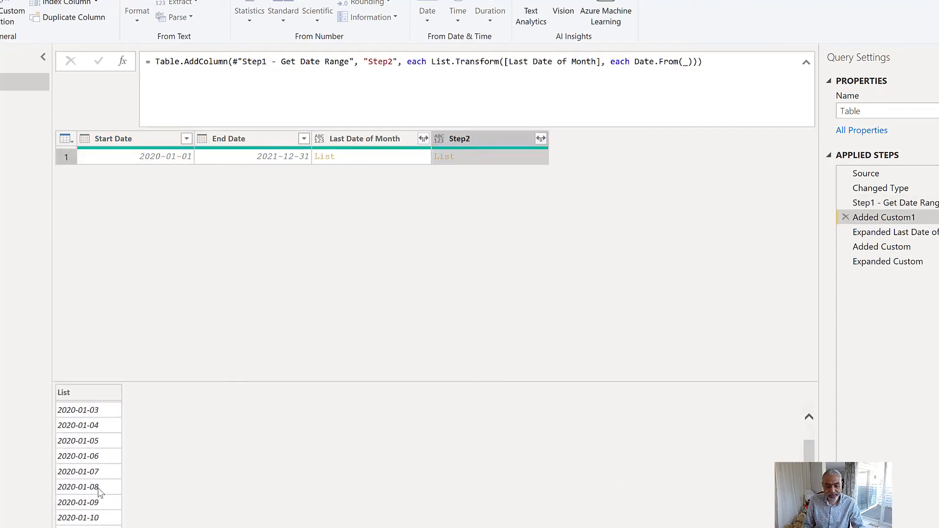
pyautogui.scroll(4, 96, 493)
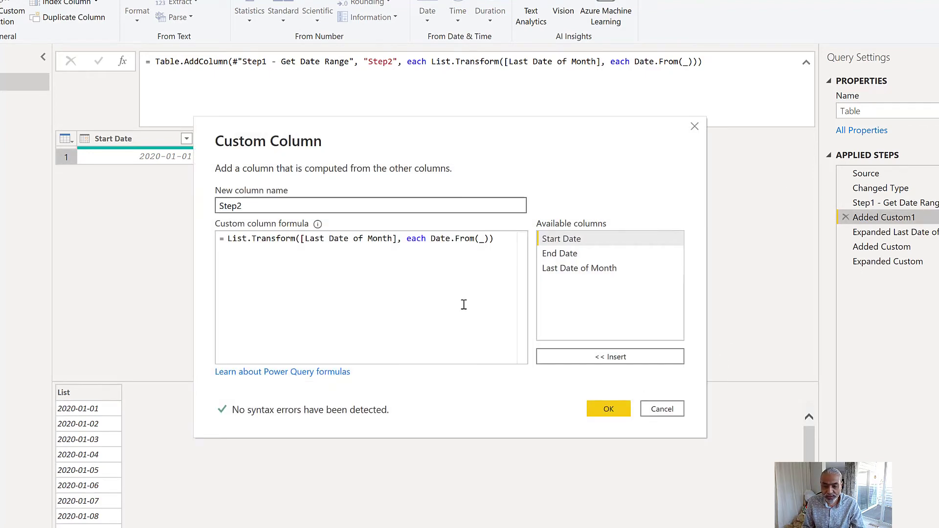
# - Wrap Date.From(_) in Date.EndOfMonth in the Step2 custom column formula, apply it, and preview the Step2 list
pyautogui.press('Tab')
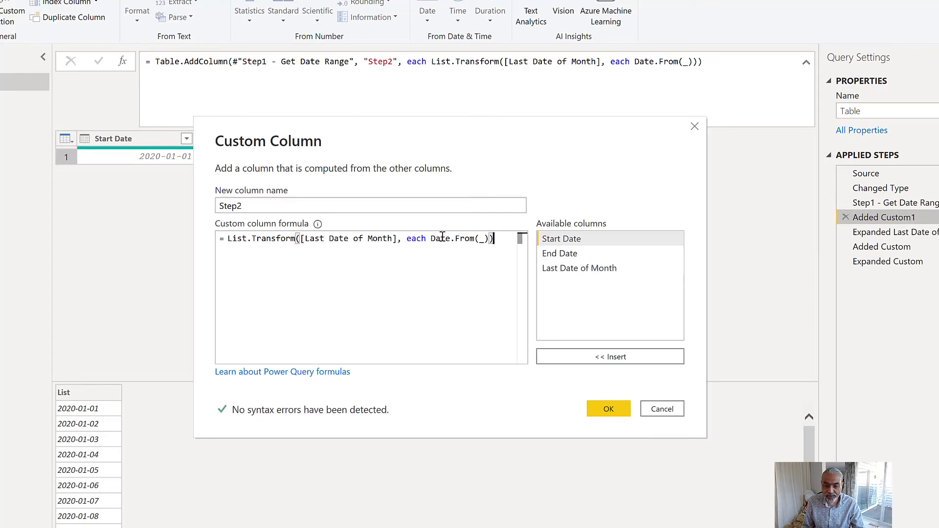
pyautogui.click(431, 239)
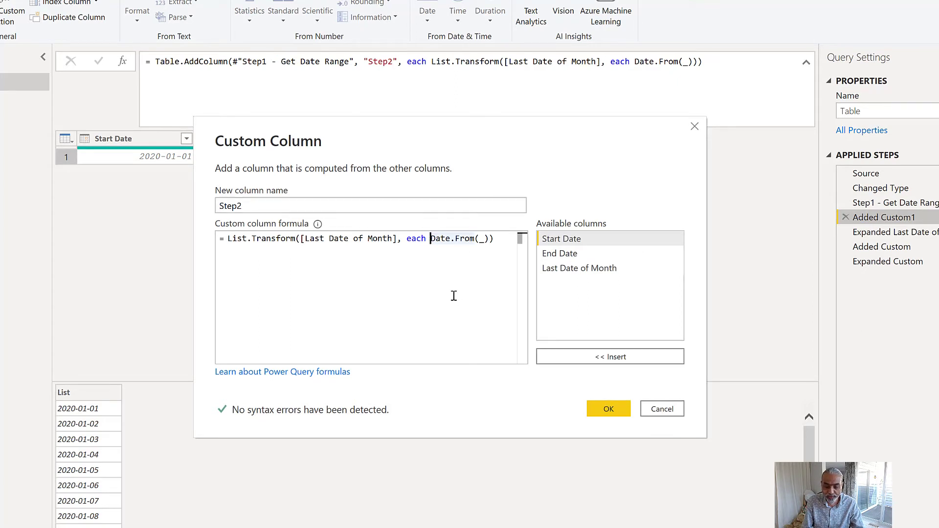
pyautogui.write('Date.')
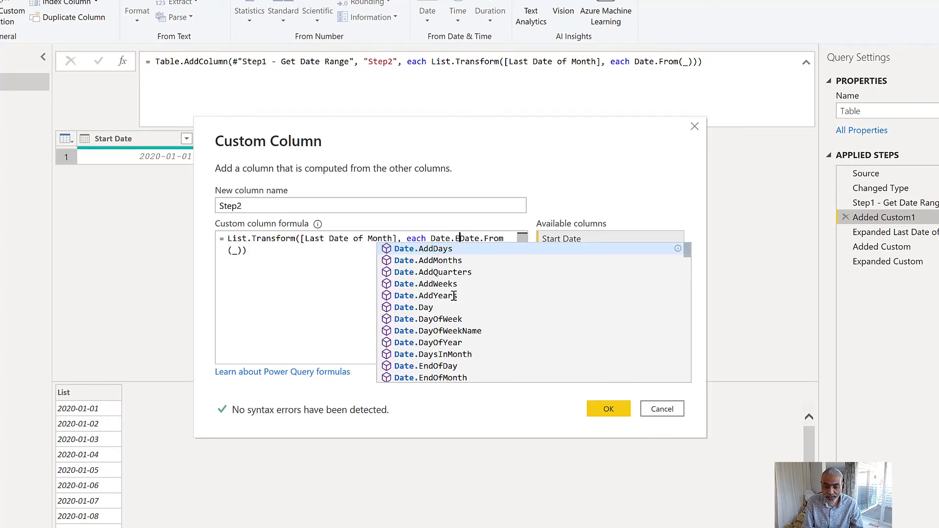
pyautogui.write('EndOfMont')
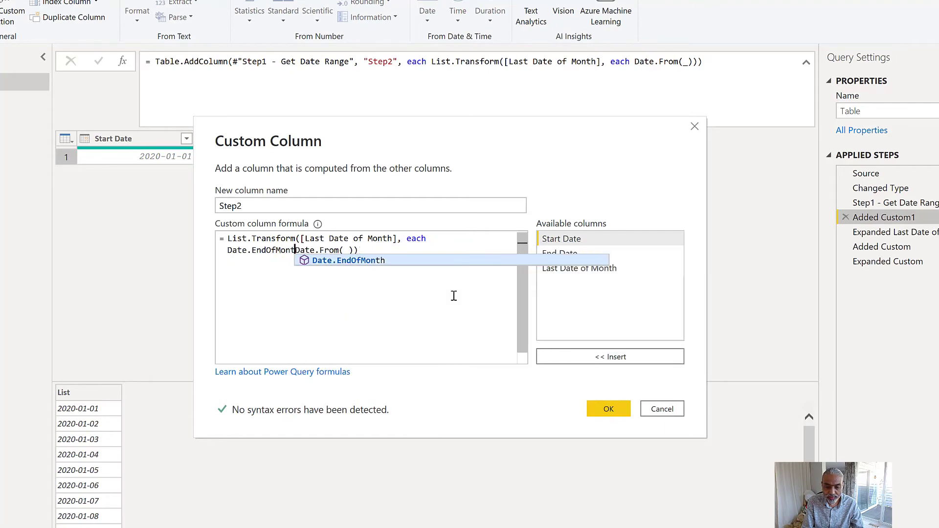
pyautogui.write('h(Date.From(_')
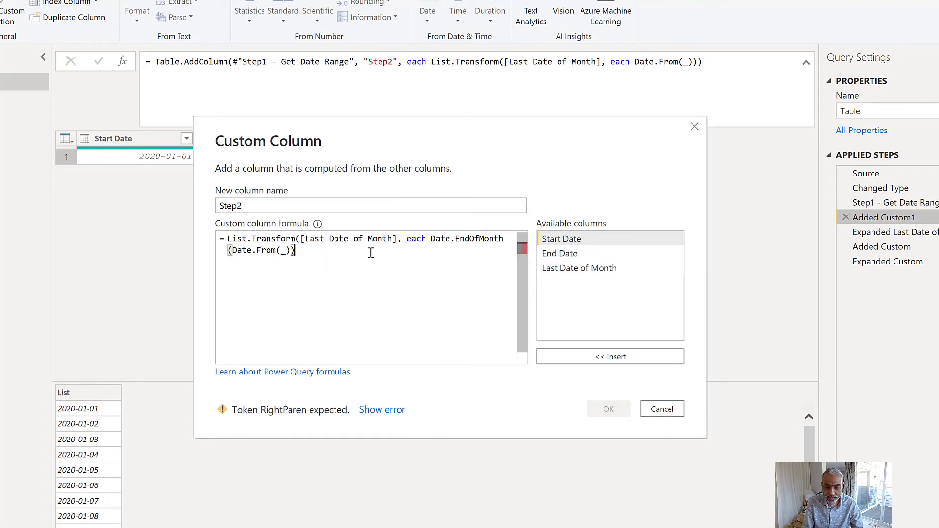
pyautogui.write(')')
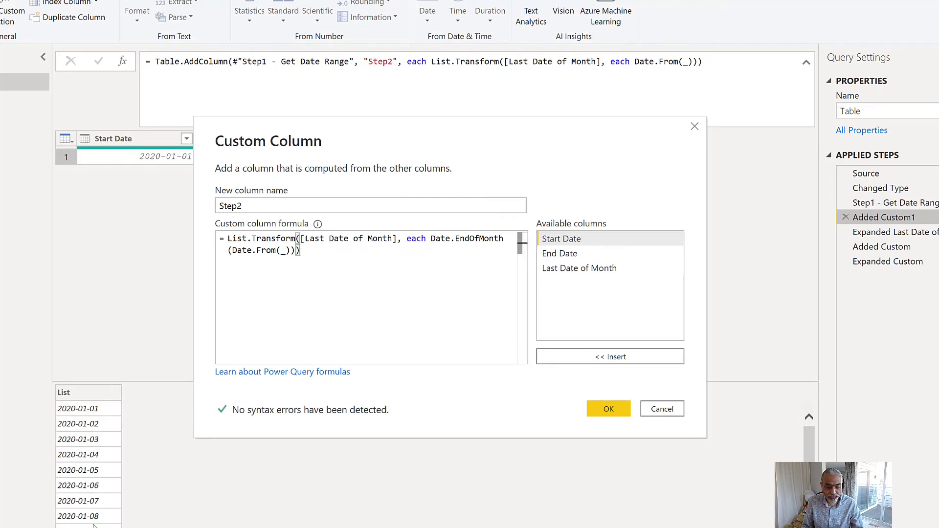
pyautogui.click(607, 410)
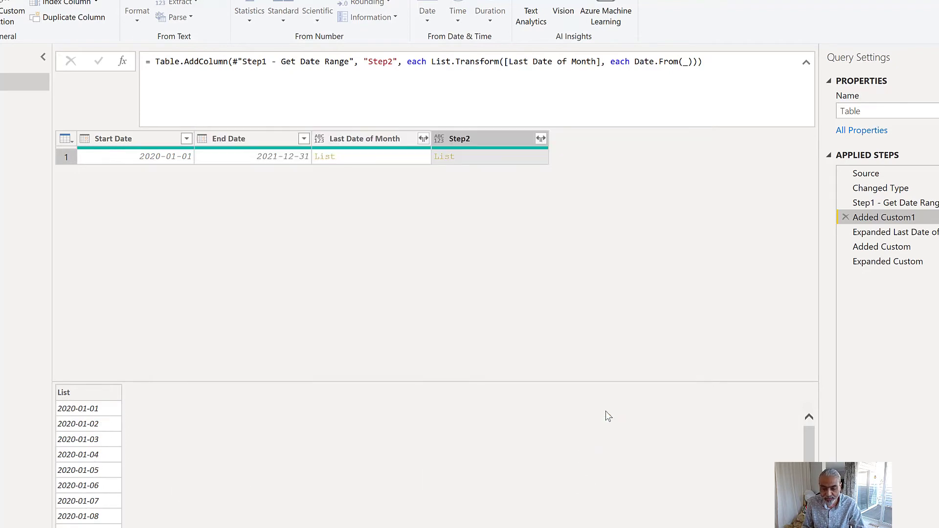
pyautogui.click(471, 162)
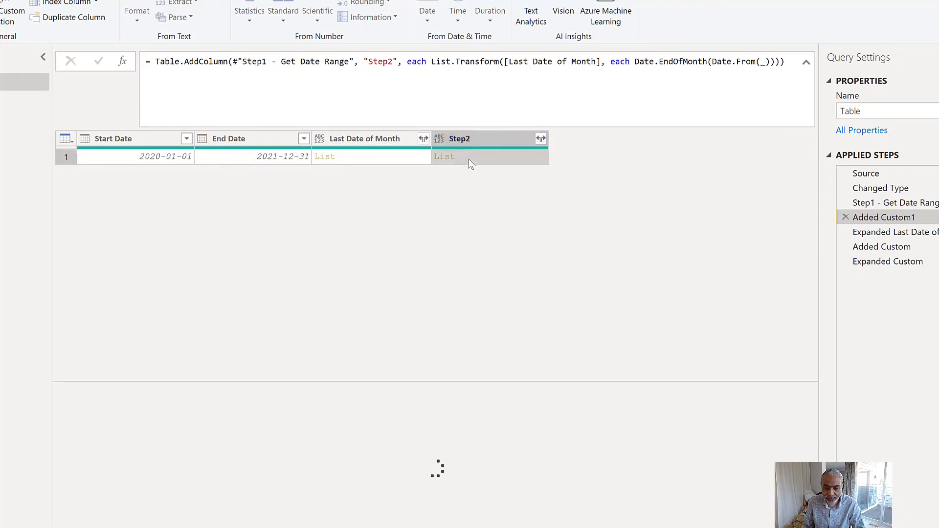
pyautogui.scroll(-5, 95, 504)
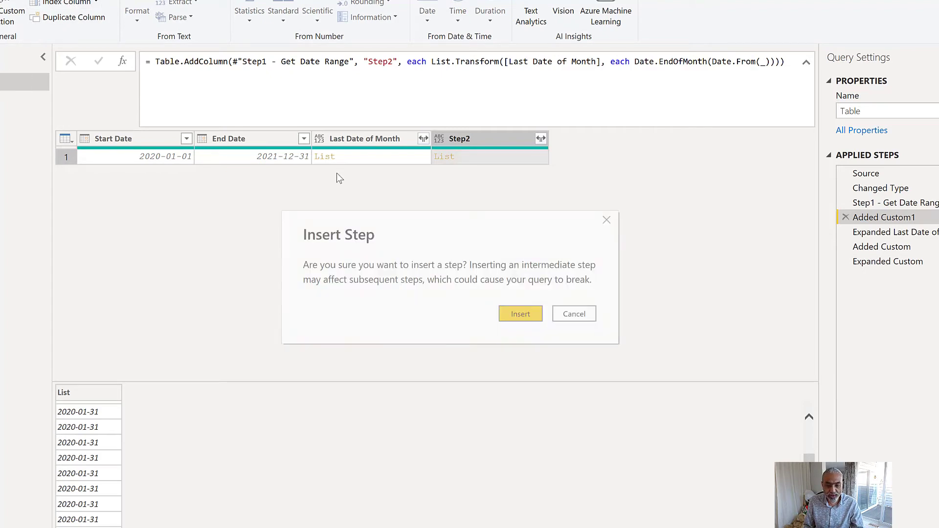
# - Insert a custom column named Step3 after the Step2 column's step, with the formula List.Distinct([Step2])
pyautogui.click(523, 314)
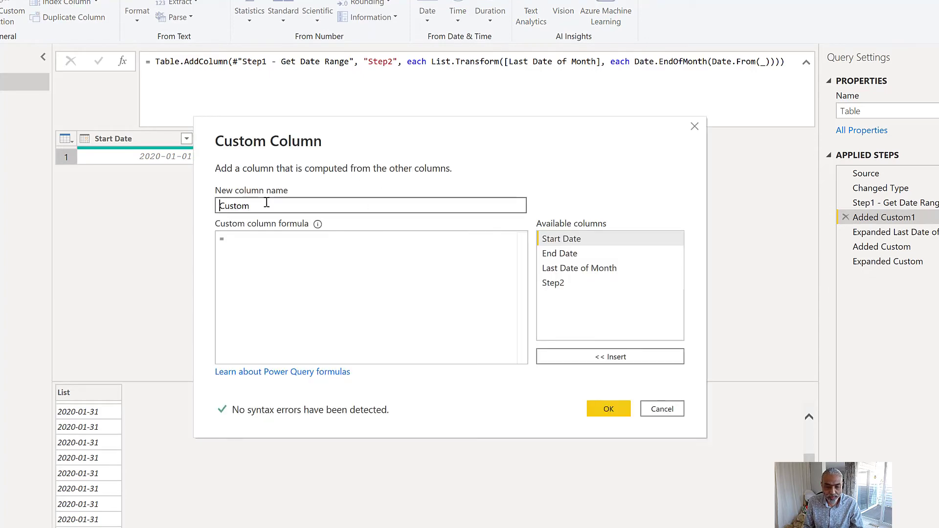
pyautogui.write('Step3')
pyautogui.click(342, 239)
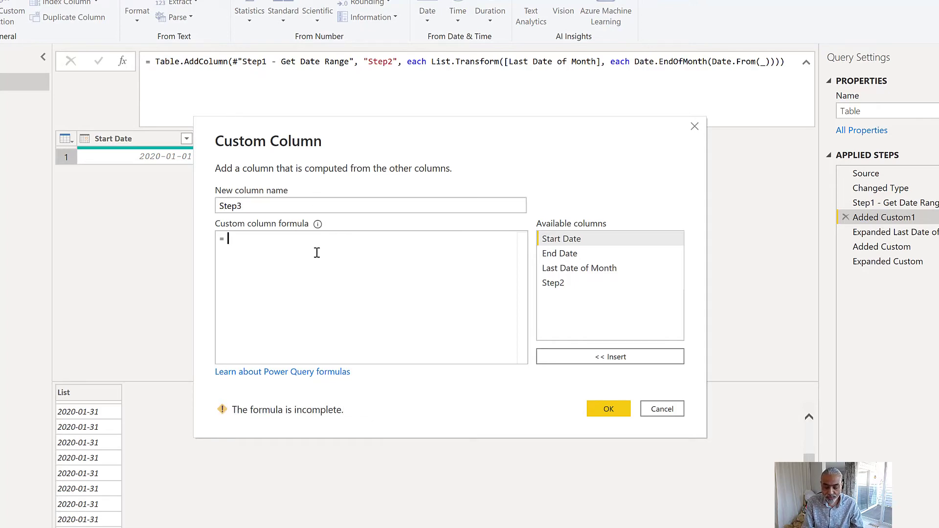
pyautogui.write('List.Disti')
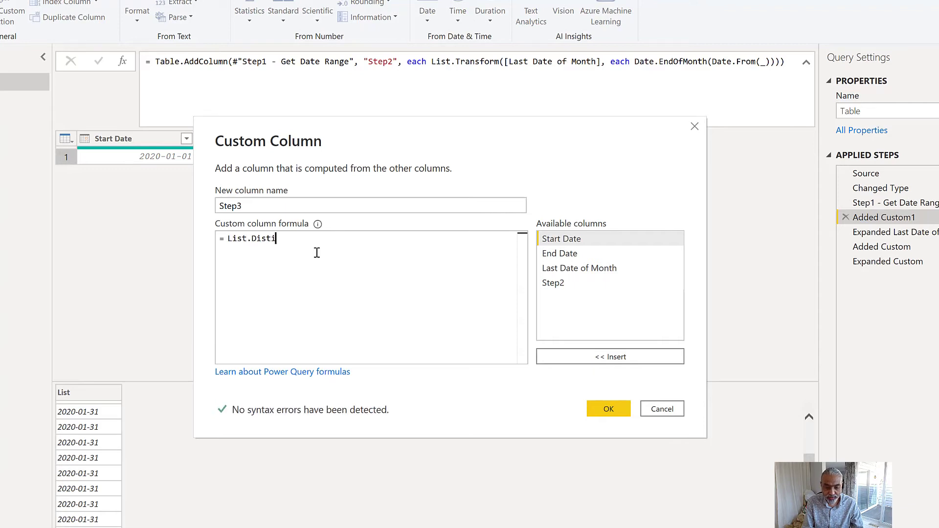
pyautogui.write('nct(l')
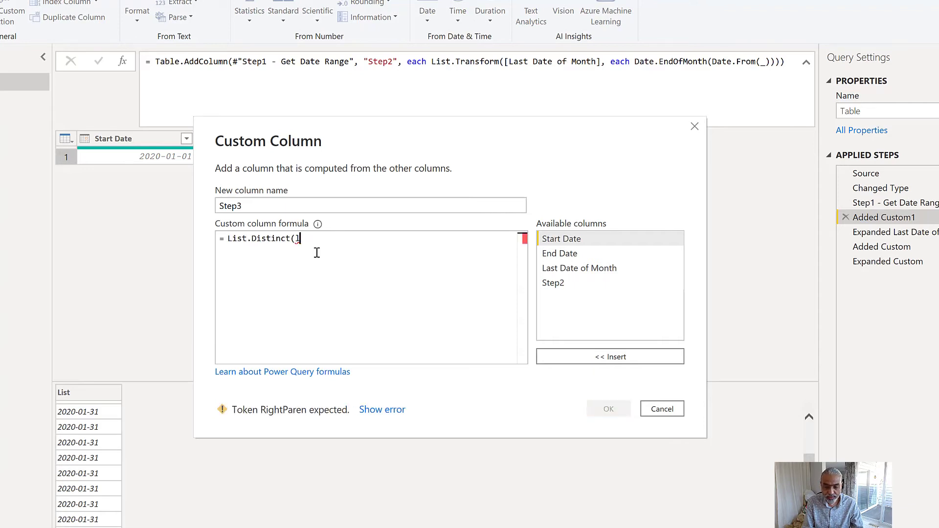
pyautogui.press('BackSpace')
pyautogui.write('[St')
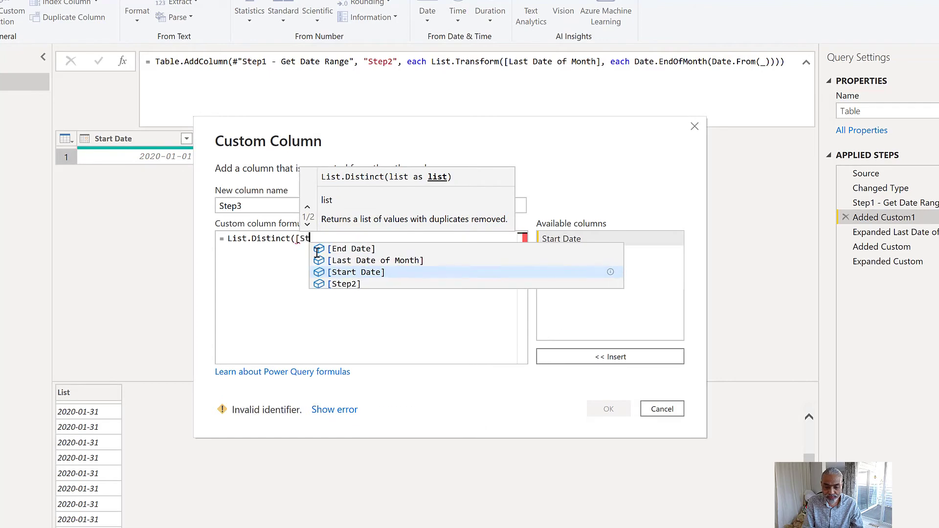
pyautogui.write('ep2')
pyautogui.press('BackSpace')
pyautogui.press('BackSpace')
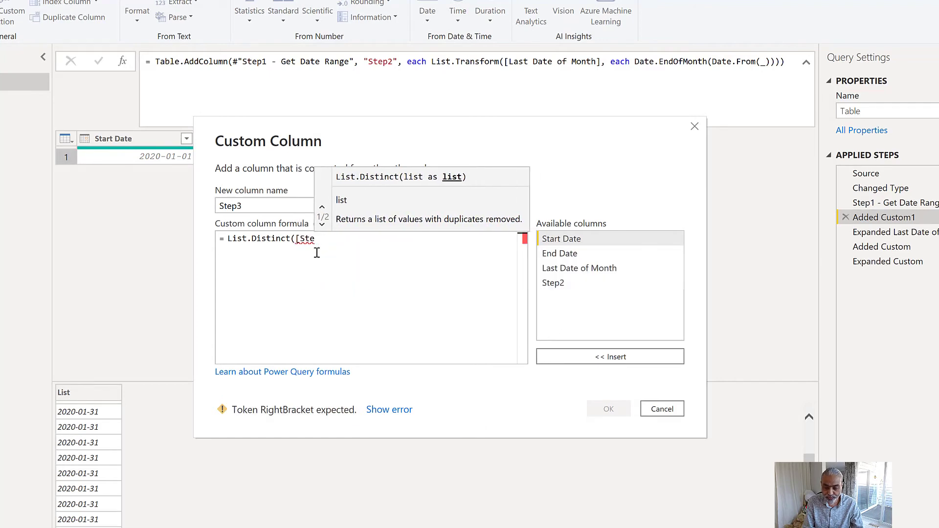
pyautogui.write('p2])')
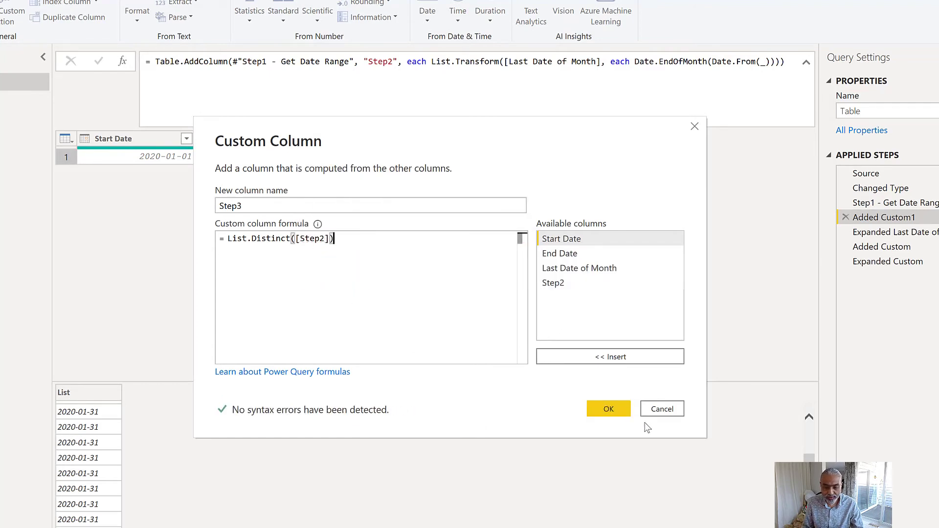
pyautogui.click(610, 411)
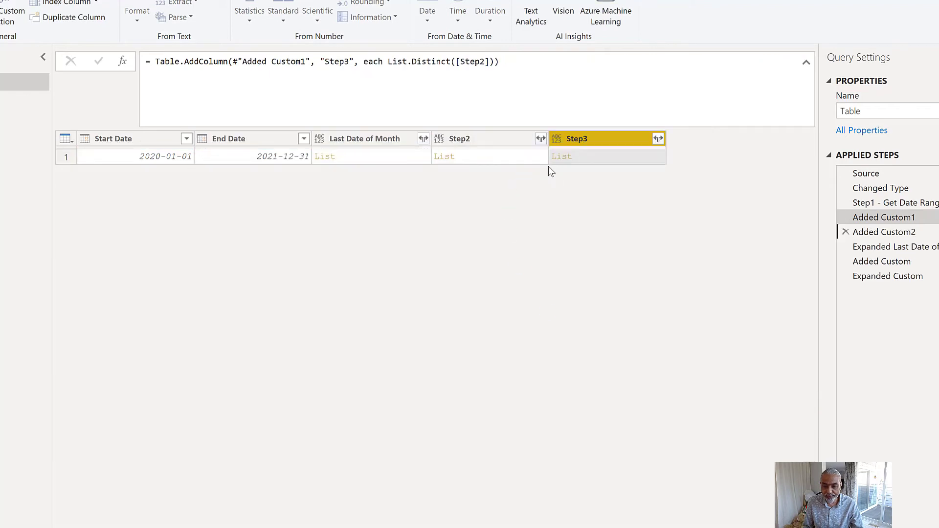
# - Preview the list in the Step3 cell, look through its dates, and view the column's expand options
pyautogui.click(606, 158)
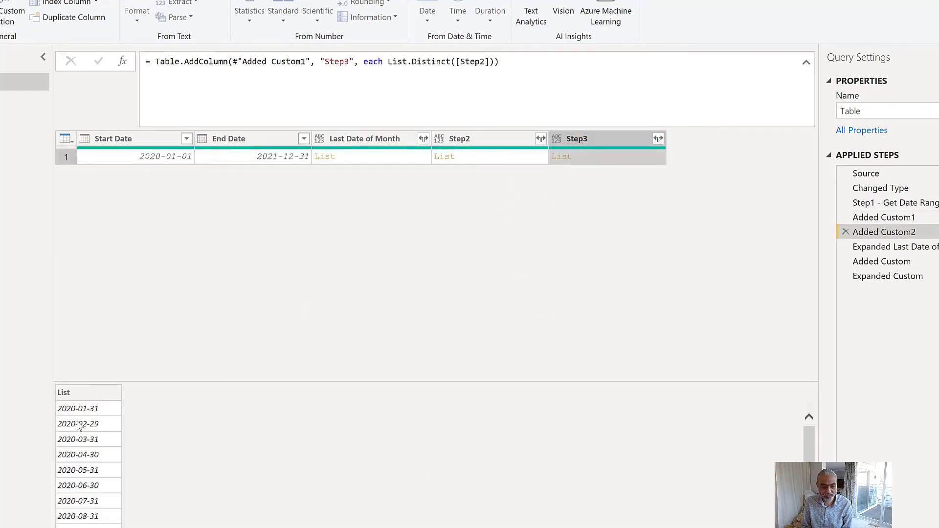
pyautogui.scroll(-2, 85, 433)
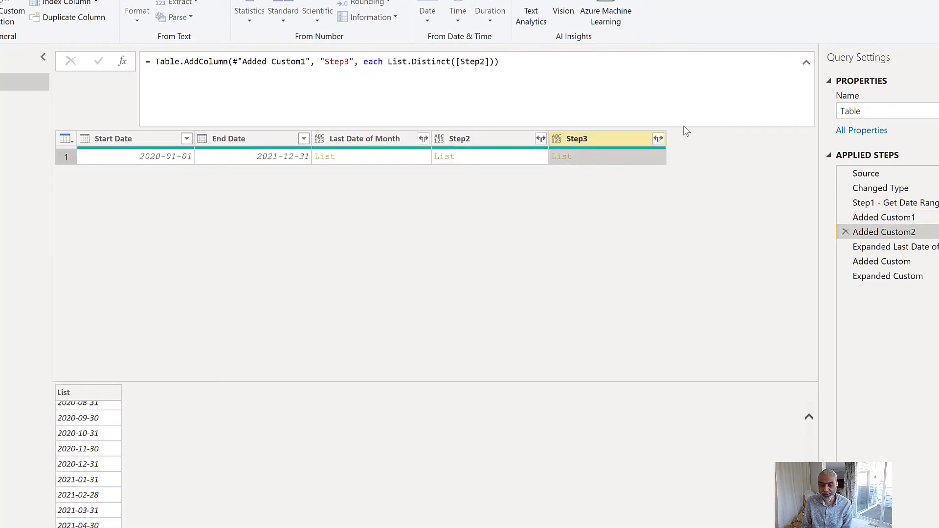
pyautogui.click(658, 139)
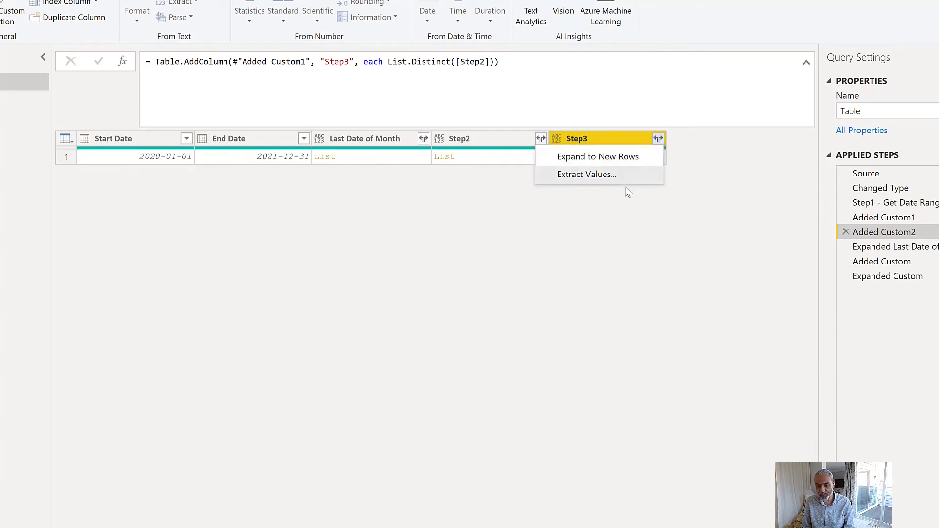
# - Review the Expanded Last Date of Month and Step1 - Get Date Range steps, previewing the list, start date and end date cells
pyautogui.click(879, 243)
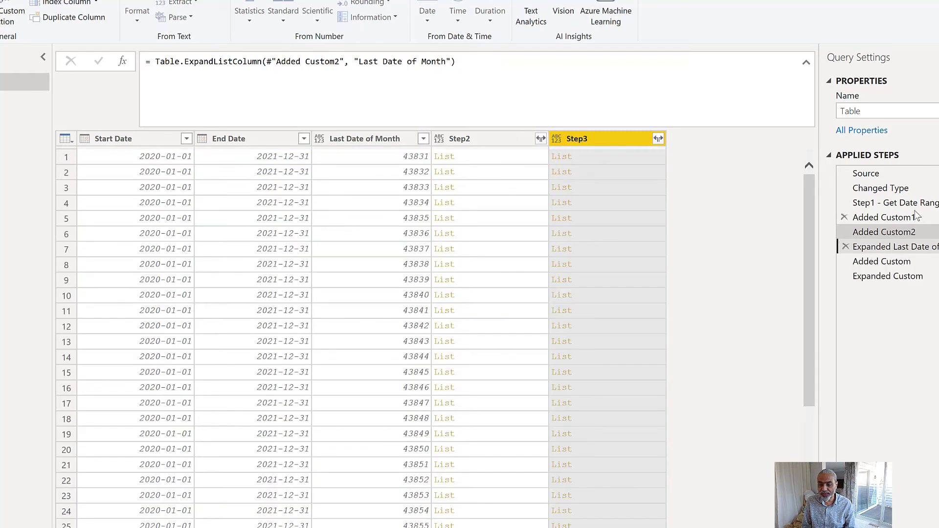
pyautogui.moveTo(916, 215); pyautogui.dragTo(850, 214)
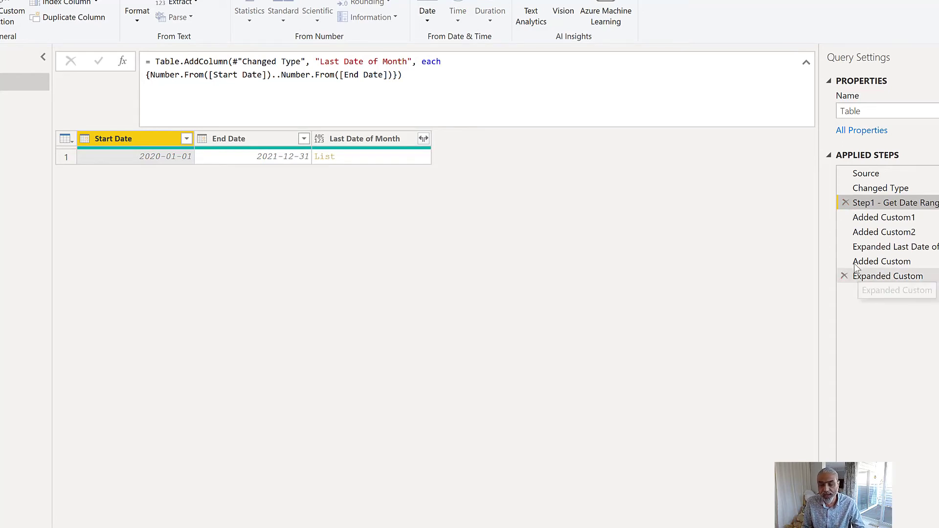
pyautogui.click(340, 157)
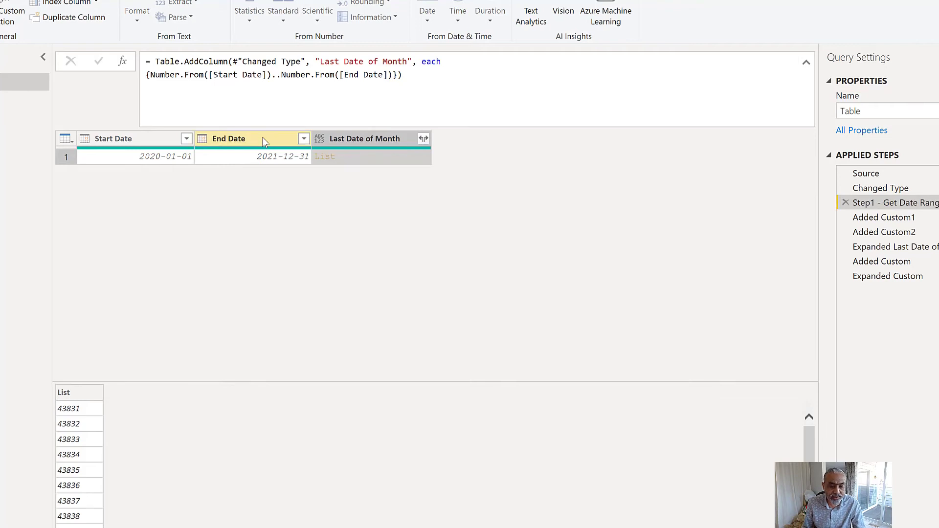
pyautogui.click(151, 160)
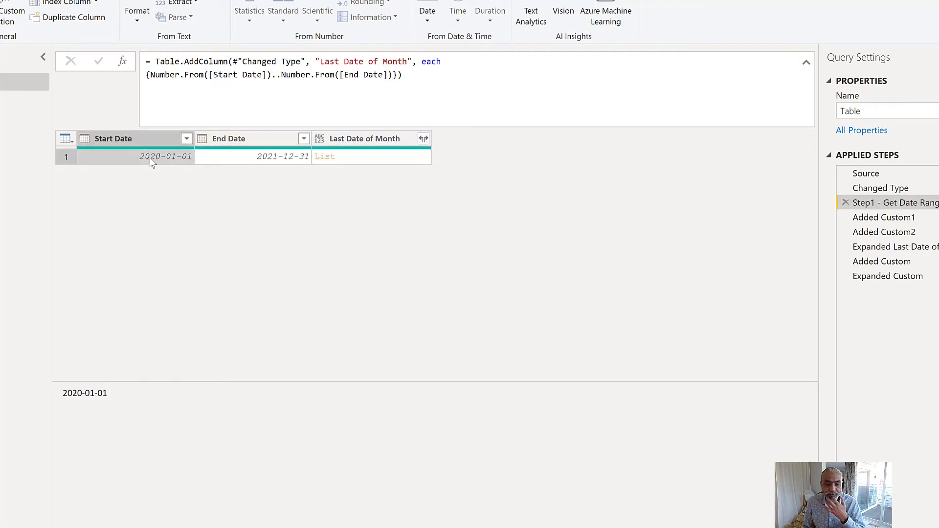
pyautogui.click(273, 158)
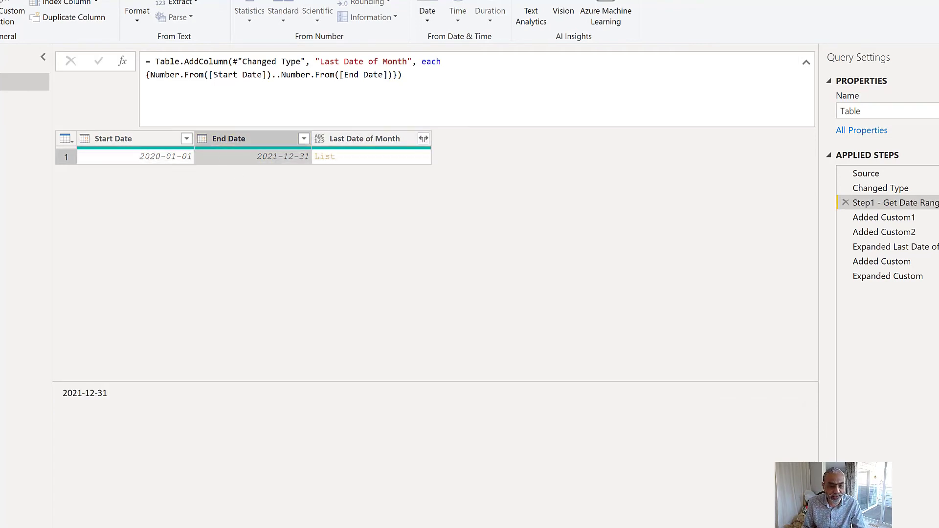
# - Start a new manually entered table with a Start Date column and enter 2020-01-01 in its first row
pyautogui.click(35, 17)
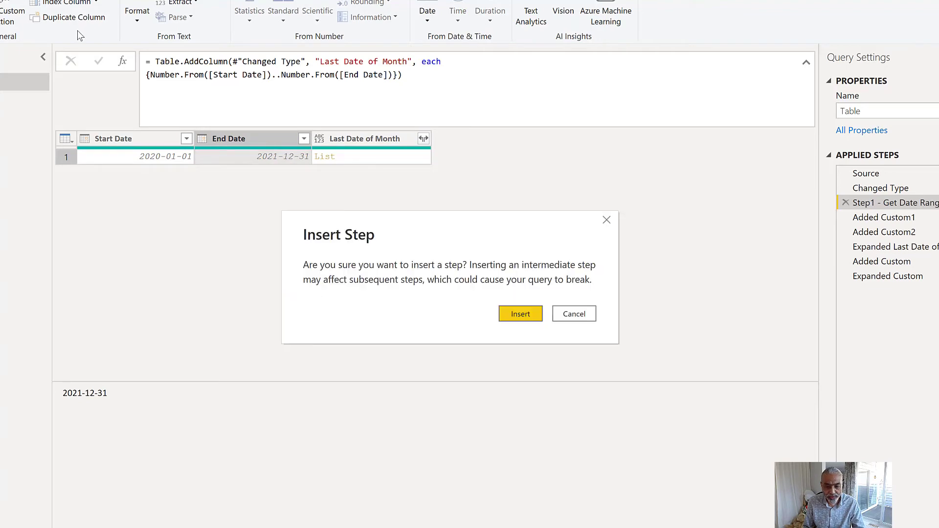
pyautogui.press('Escape')
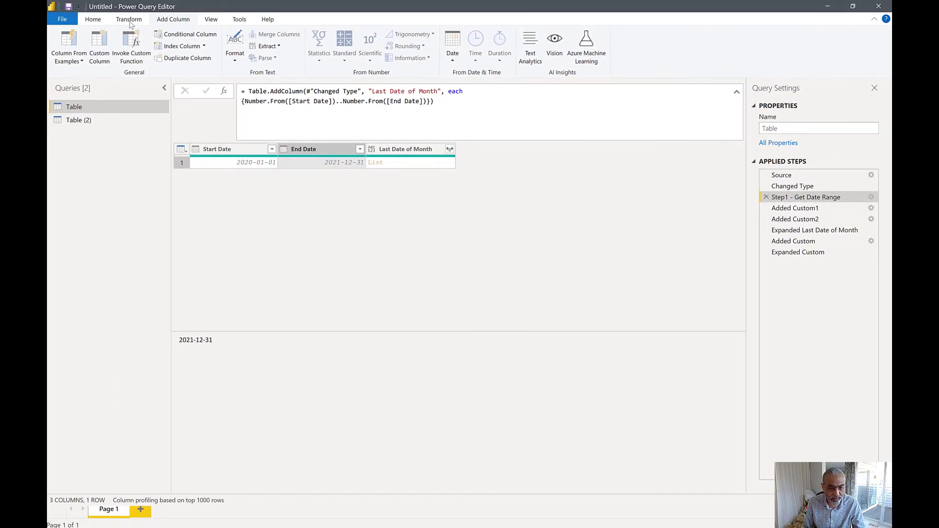
pyautogui.click(131, 22)
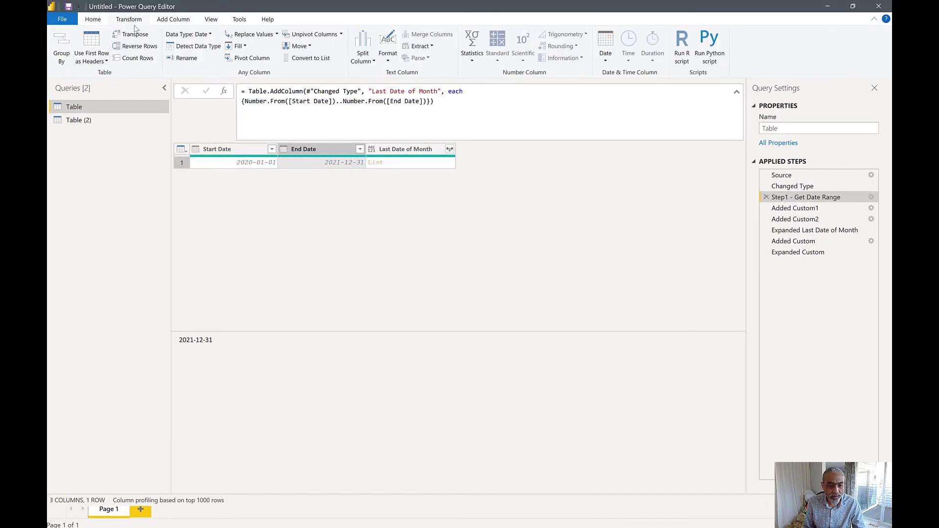
pyautogui.click(95, 22)
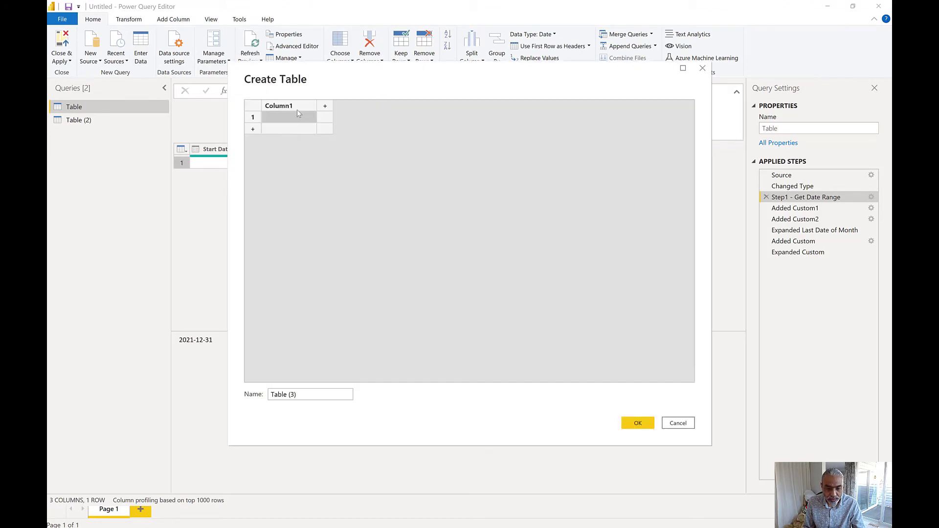
pyautogui.doubleClick(298, 110)
pyautogui.write('St')
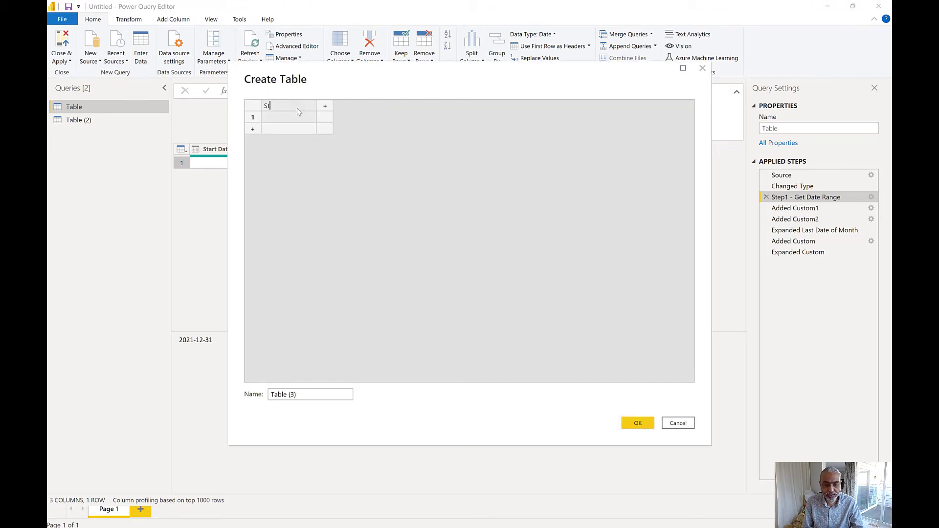
pyautogui.write('art Date')
pyautogui.click(300, 116)
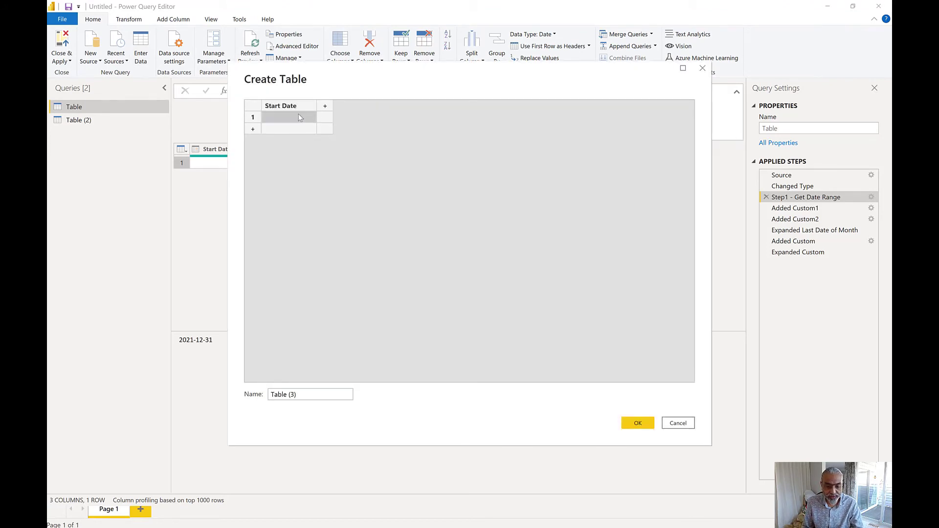
pyautogui.write('2020-01-01')
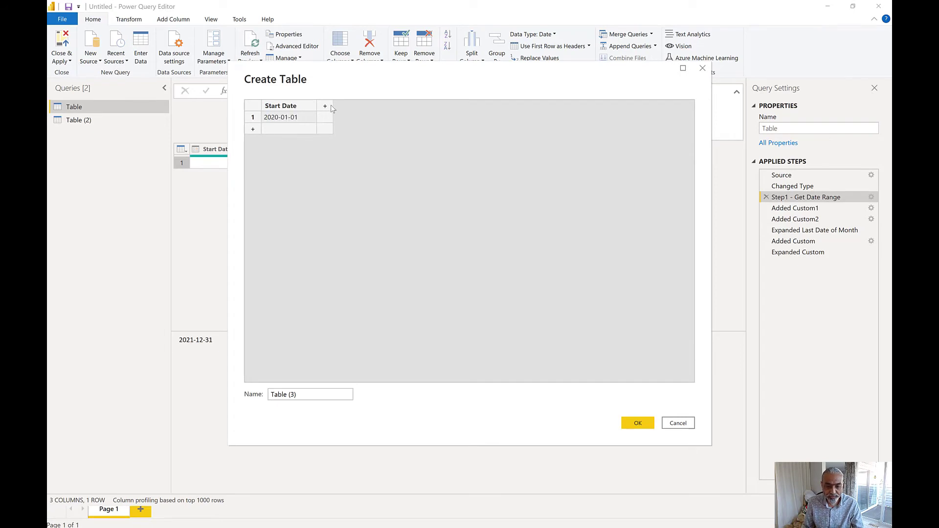
# - Add a second column named Number of Months to the new table and enter 3 in the first row
pyautogui.click(325, 106)
pyautogui.doubleClick(331, 105)
pyautogui.write('Number of Mon')
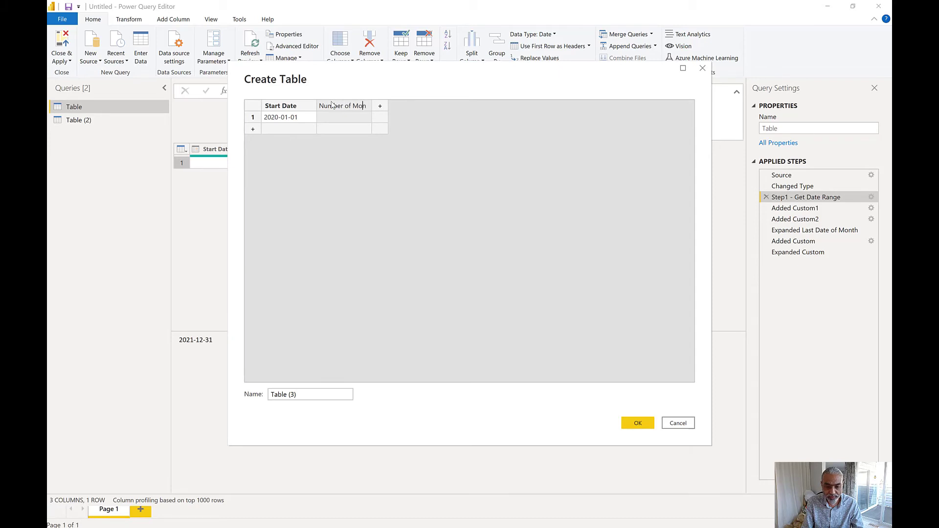
pyautogui.press('Return')
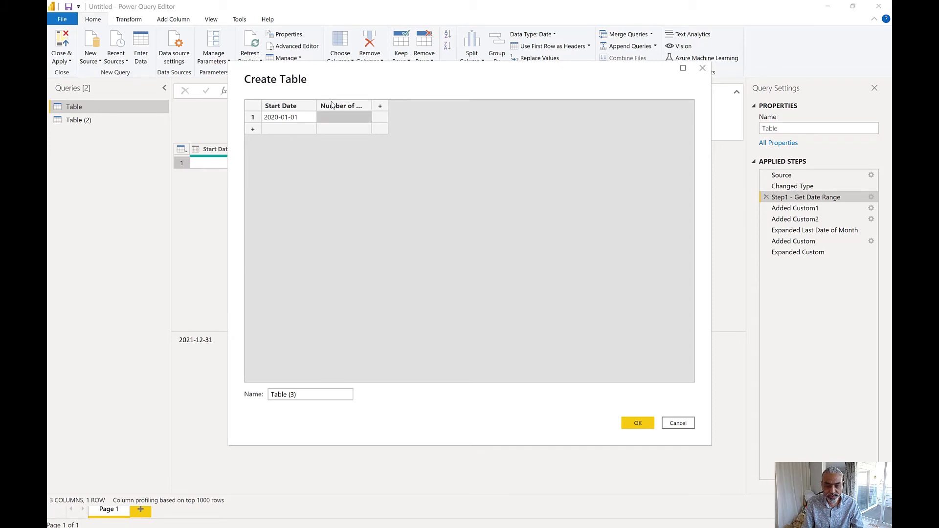
pyautogui.write('3')
# - Add a second row with start date 2021-01-01 and 2 months, and create the table
pyautogui.click(292, 131)
pyautogui.write('2021-')
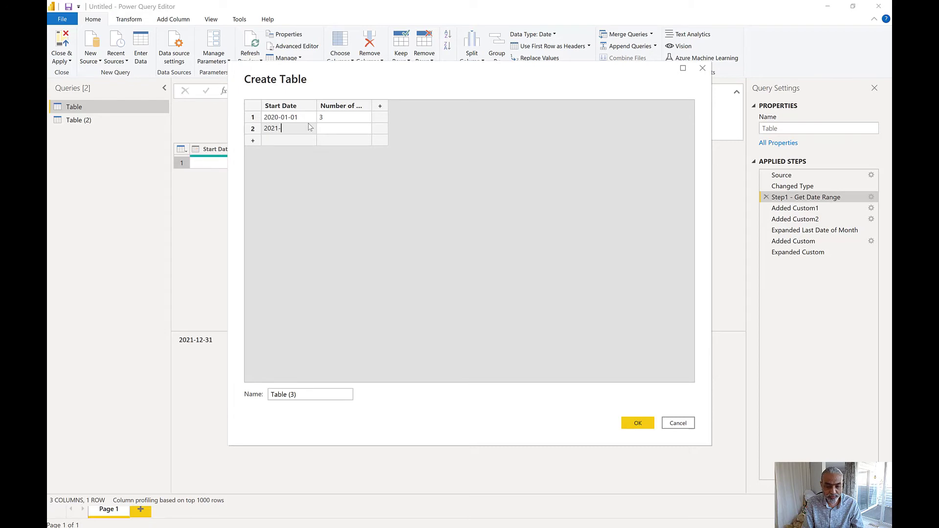
pyautogui.write('01-01')
pyautogui.press('Tab')
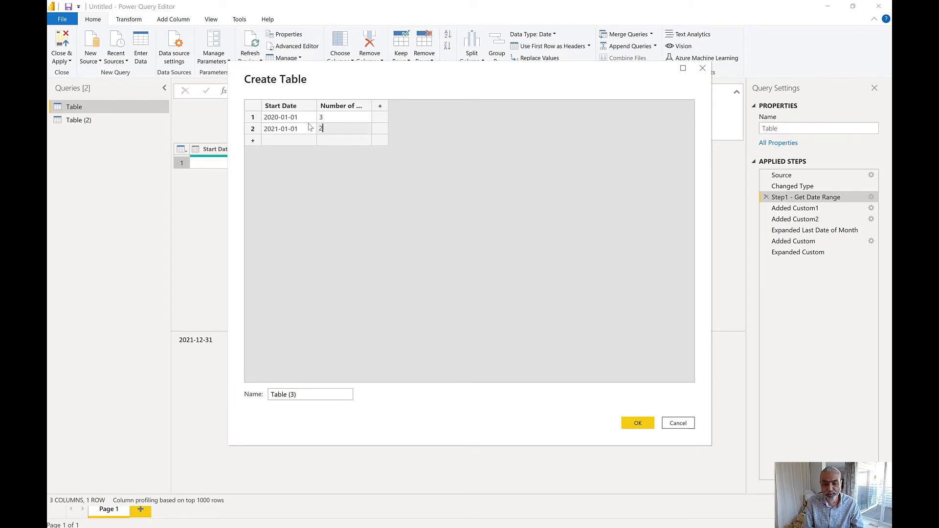
pyautogui.write('2')
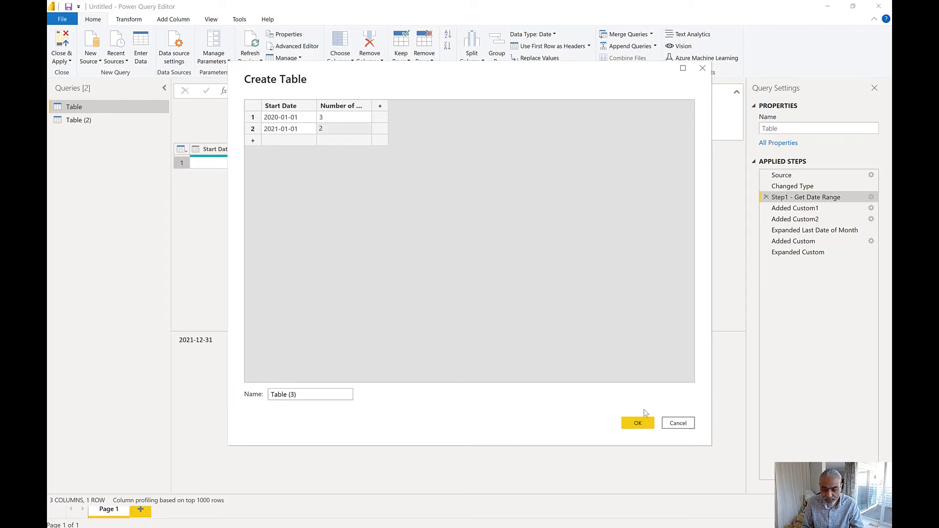
pyautogui.click(638, 423)
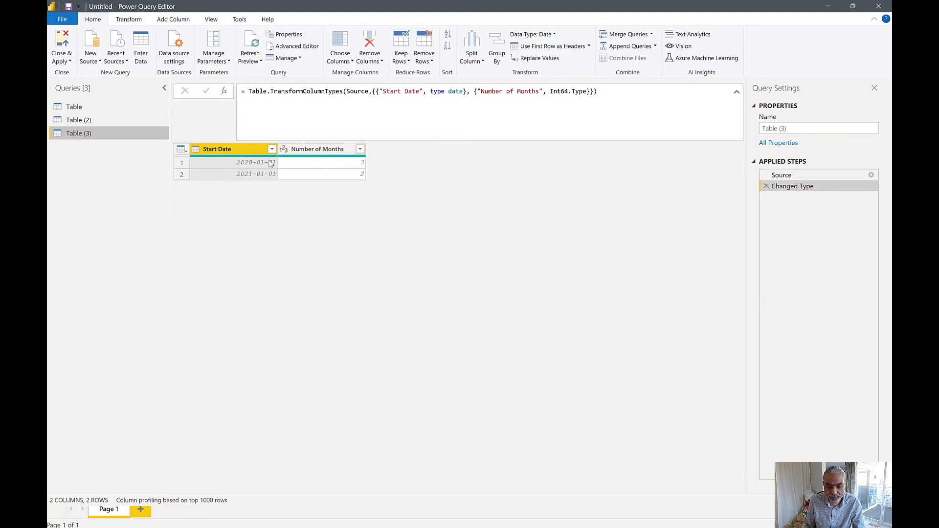
# - Start a custom column in the new table and name it Step1
pyautogui.click(179, 21)
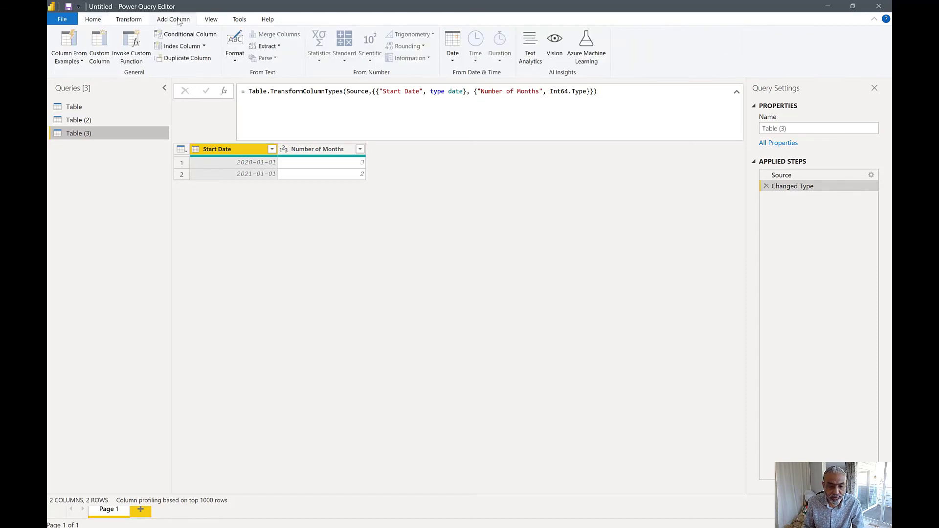
pyautogui.click(106, 56)
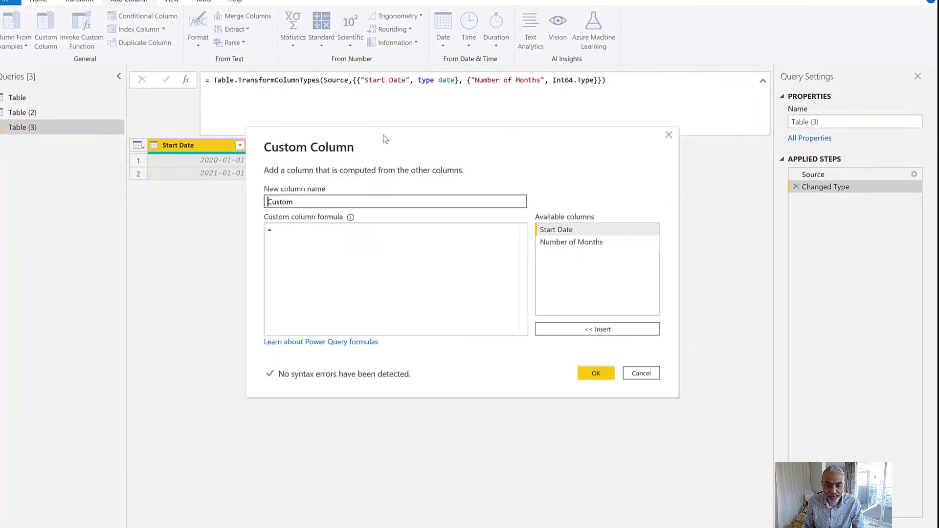
pyautogui.moveTo(358, 147); pyautogui.dragTo(379, 272)
pyautogui.moveTo(294, 330); pyautogui.dragTo(195, 315)
pyautogui.write('Step1')
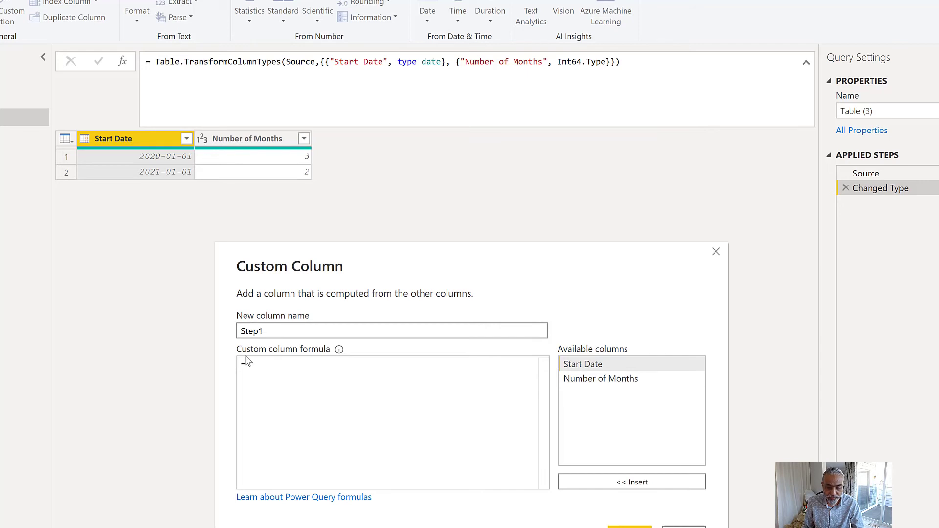
# - Begin the Step1 formula with an opening brace and a range starting at the start date: {[Start Date].
pyautogui.click(280, 380)
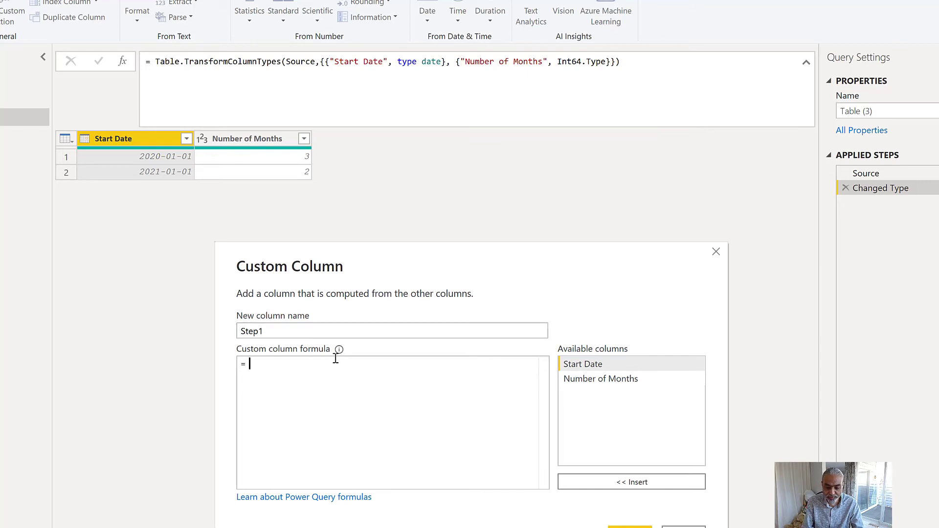
pyautogui.write('{')
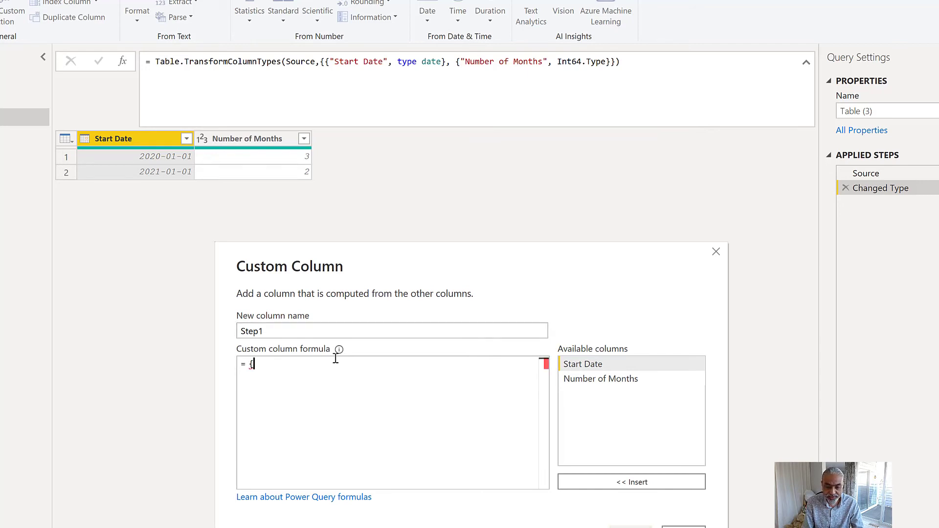
pyautogui.write('[')
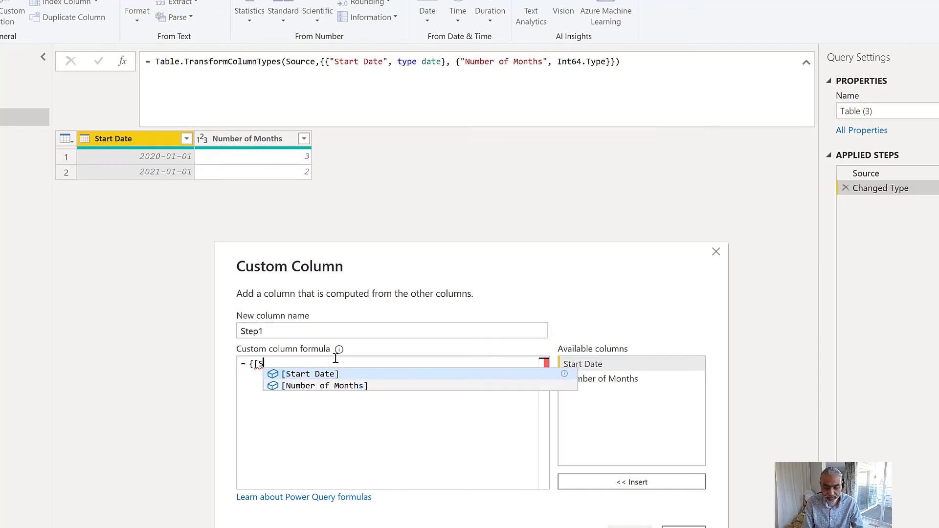
pyautogui.write('Star')
pyautogui.press('Tab')
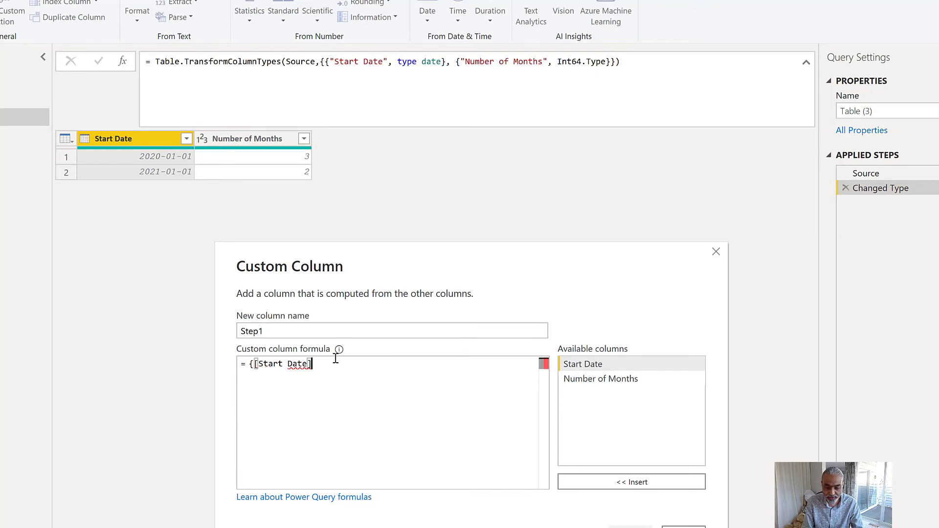
pyautogui.write('..')
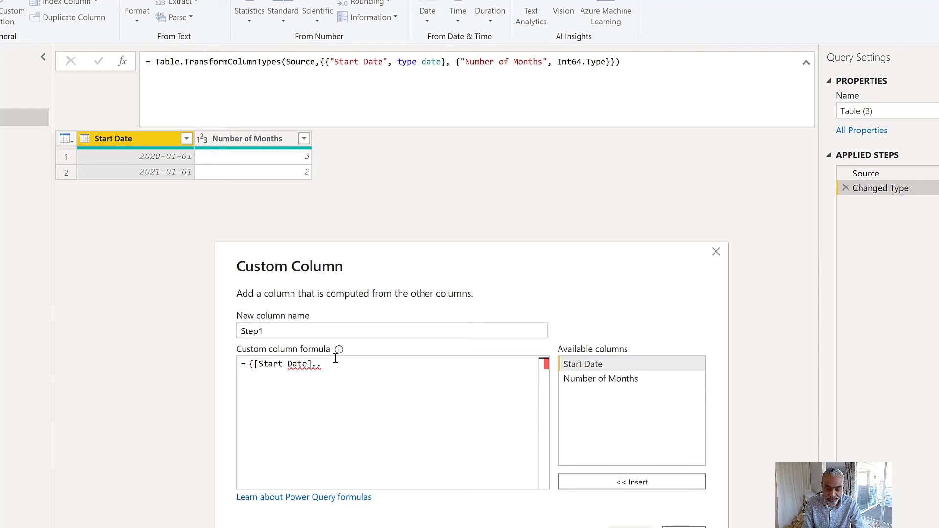
# - Append the Date.AddMonths function as the range's end in the Step1 formula, removing the duplicated Date text
pyautogui.write('Date.Add')
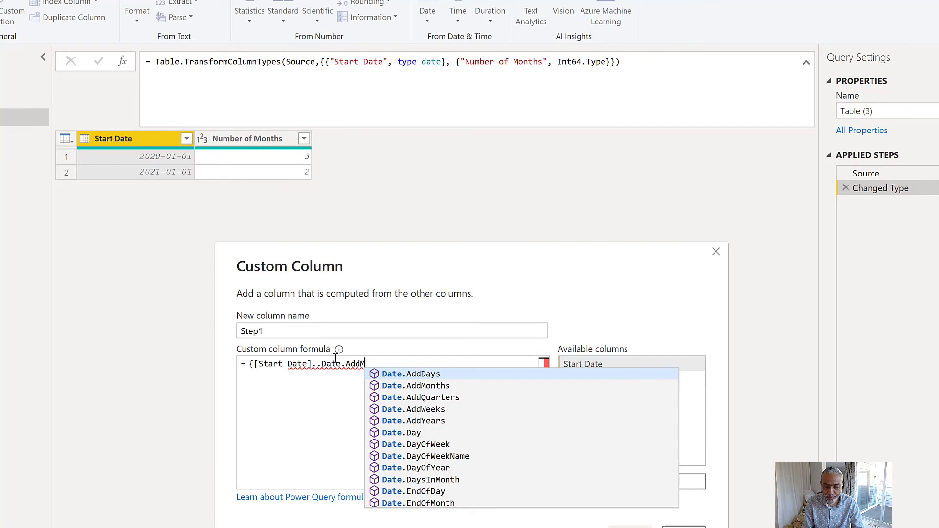
pyautogui.write('M')
pyautogui.press('Down')
pyautogui.press('Tab')
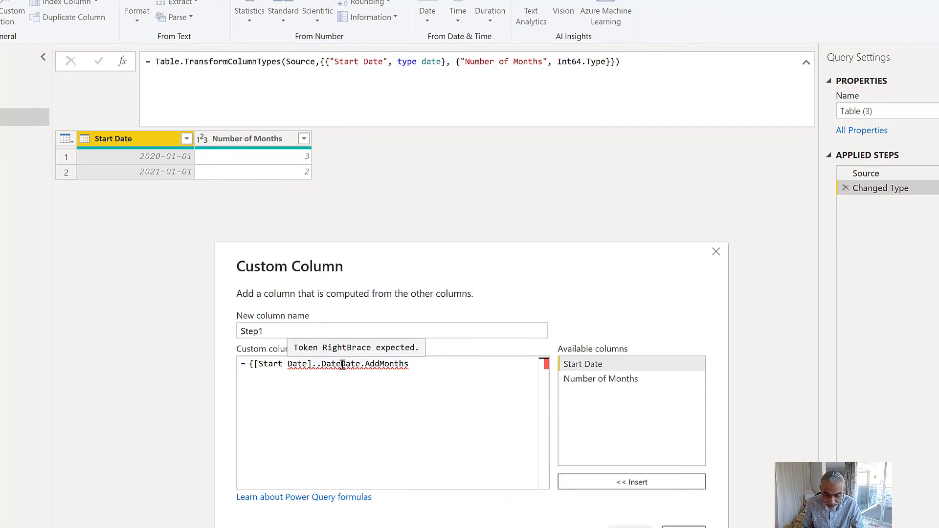
pyautogui.moveTo(343, 364); pyautogui.dragTo(364, 365)
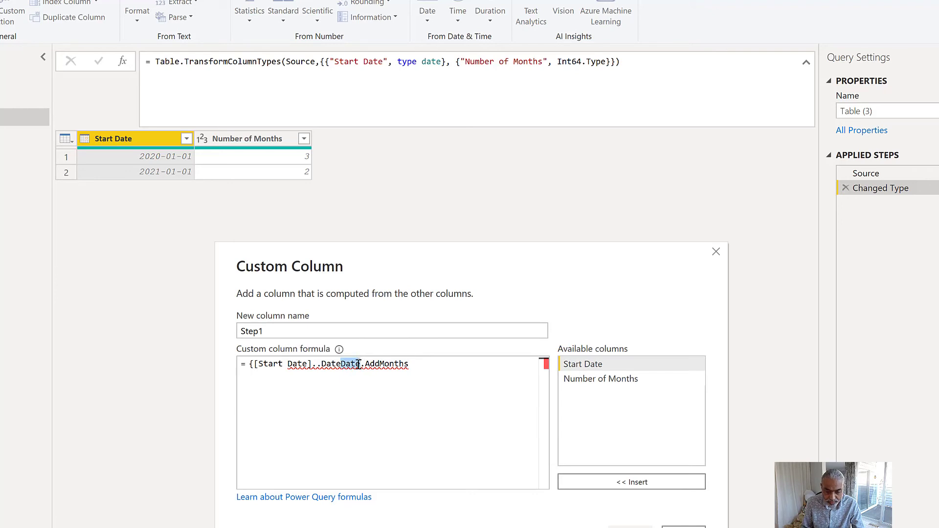
pyautogui.press('BackSpace')
# - Give Date.AddMonths the arguments [Start Date],[Number of Months]-1 and close the list expression with )}
pyautogui.write('[')
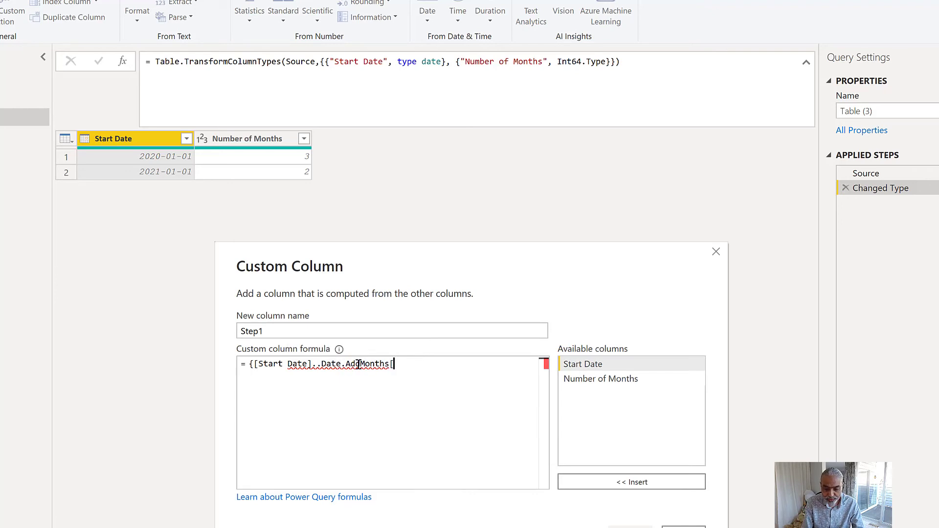
pyautogui.write('Start')
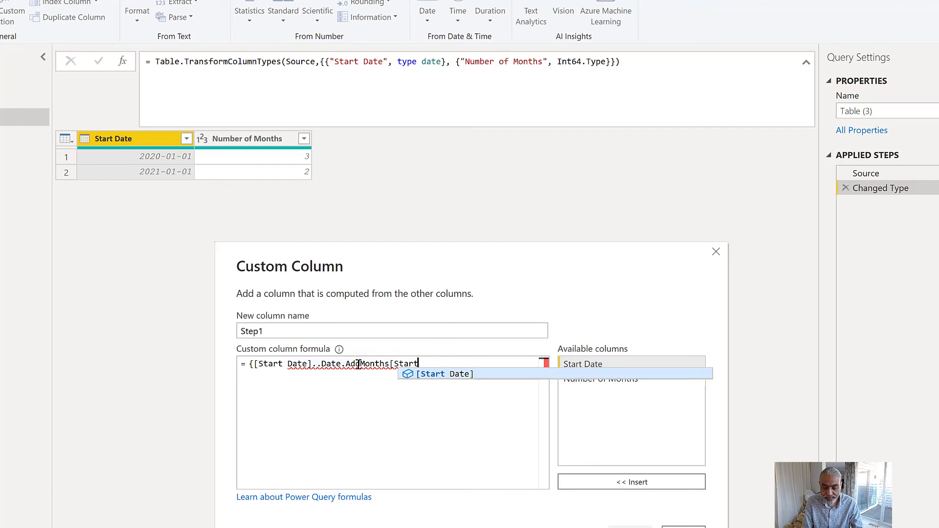
pyautogui.press('Tab')
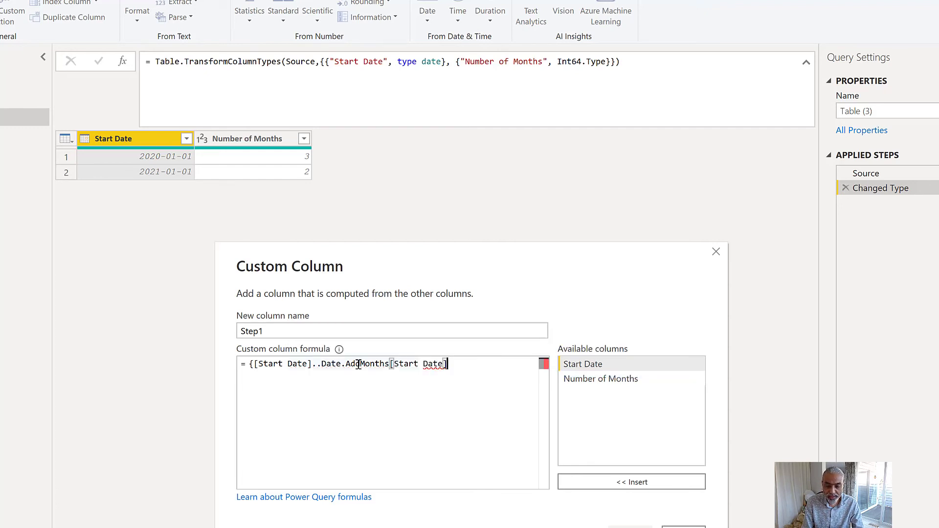
pyautogui.write(',[N')
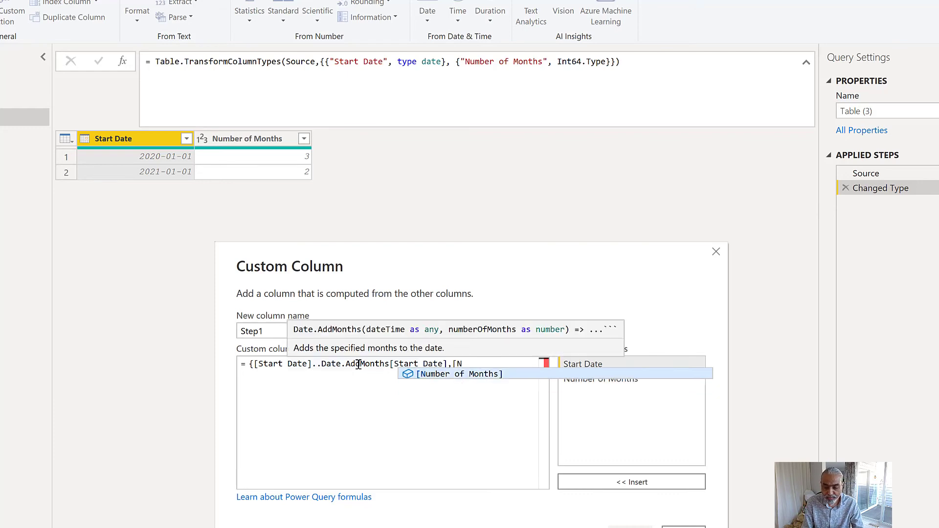
pyautogui.press('Tab')
pyautogui.write('-1)')
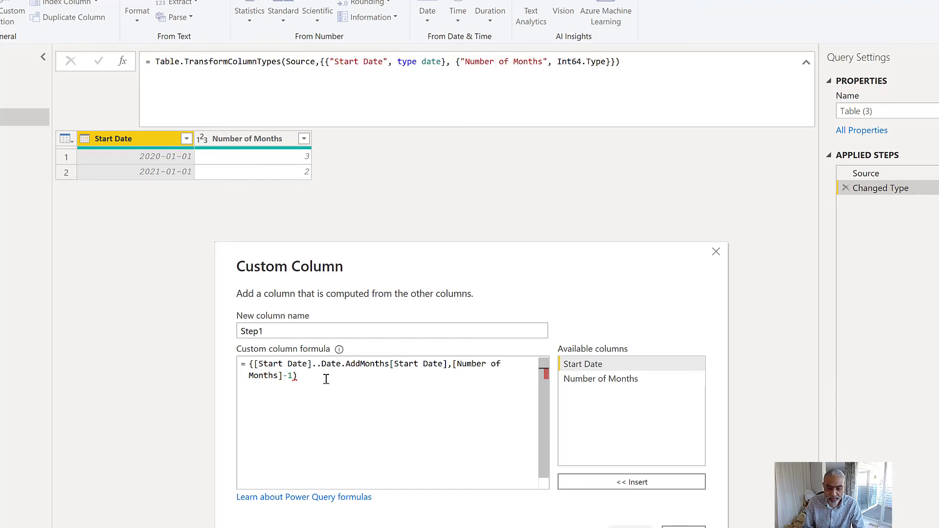
pyautogui.write('}')
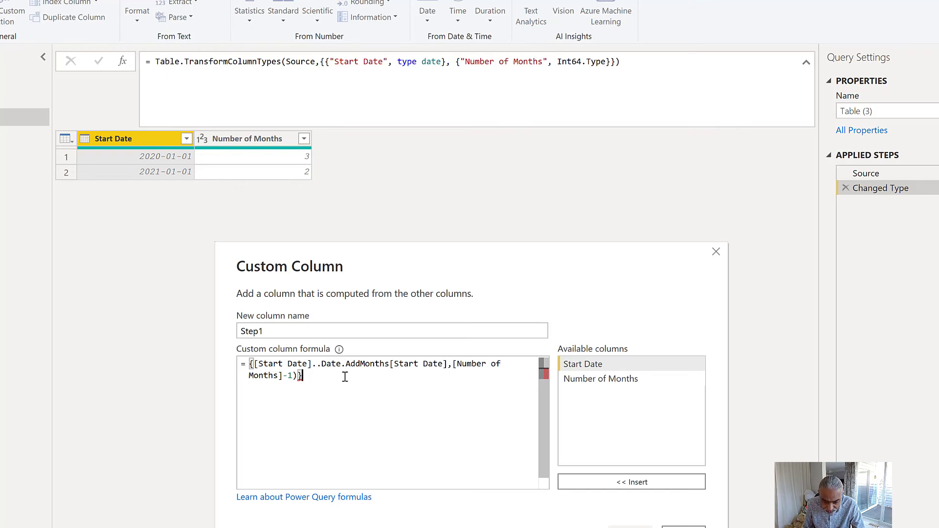
# - Insert the missing opening parenthesis after Date.AddMonths and create the Step1 column
pyautogui.click(391, 363)
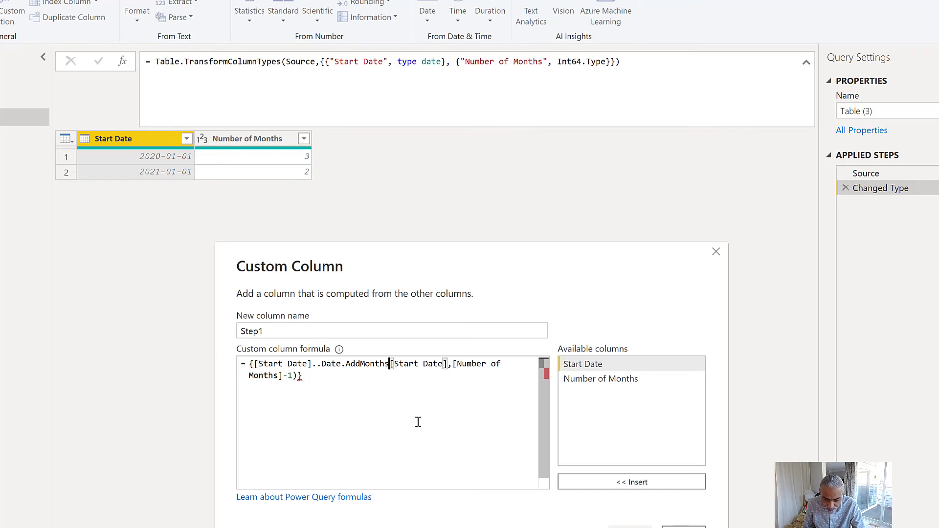
pyautogui.write('(')
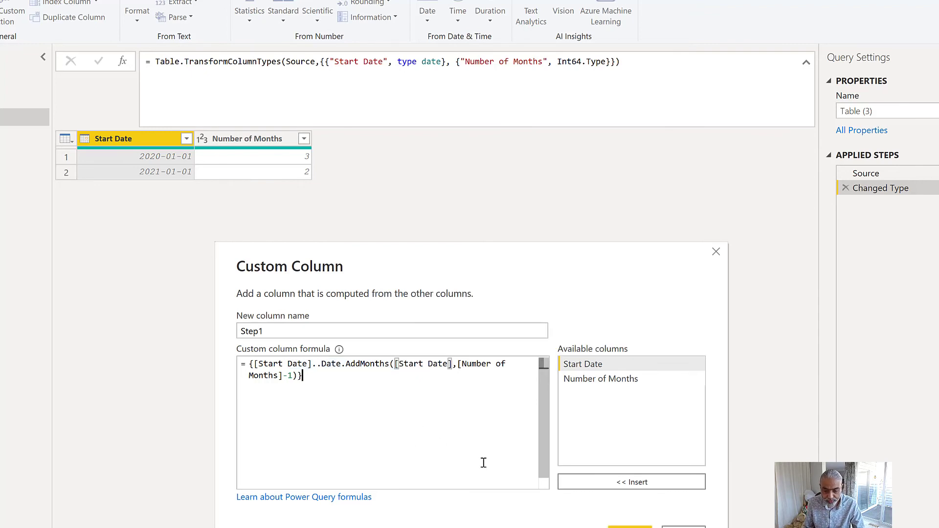
pyautogui.click(630, 527)
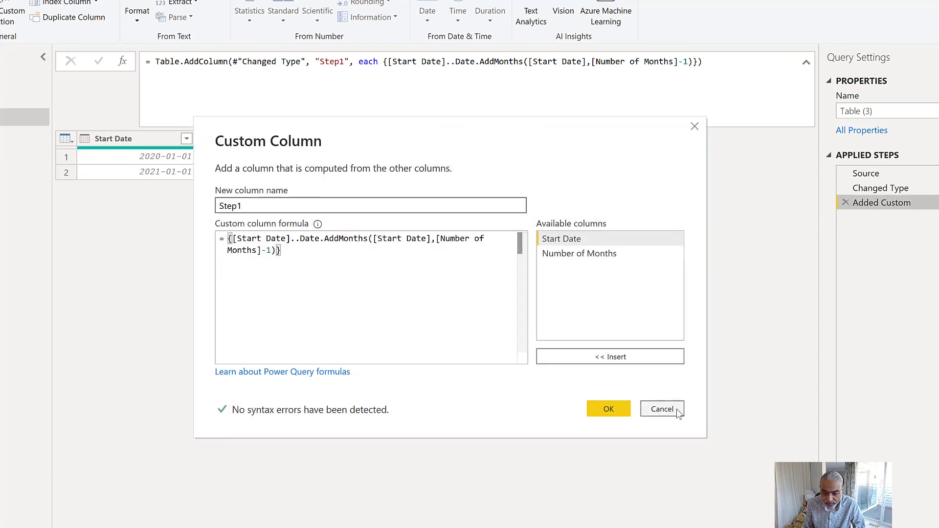
pyautogui.click(677, 409)
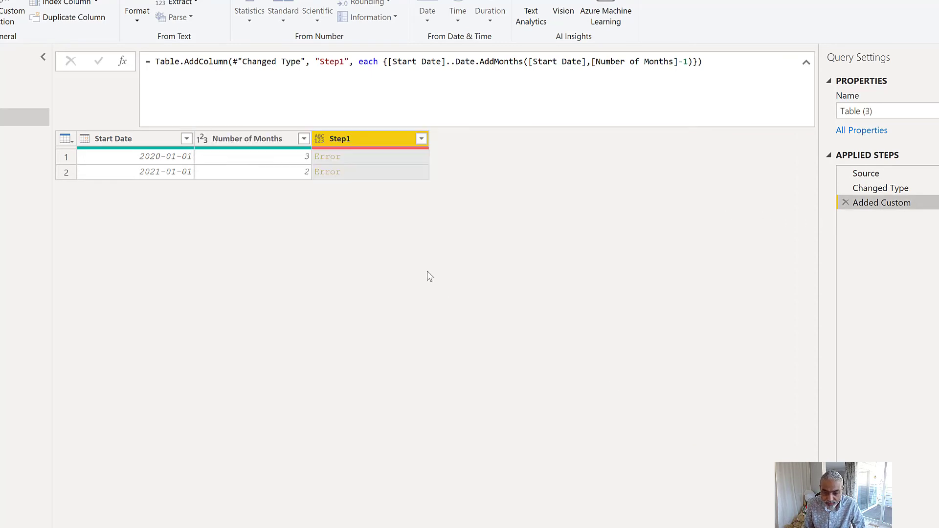
# - Inspect the first row's Step1 error, reopen the column formula and wrap the first [Start Date] in Number.From()
pyautogui.click(356, 156)
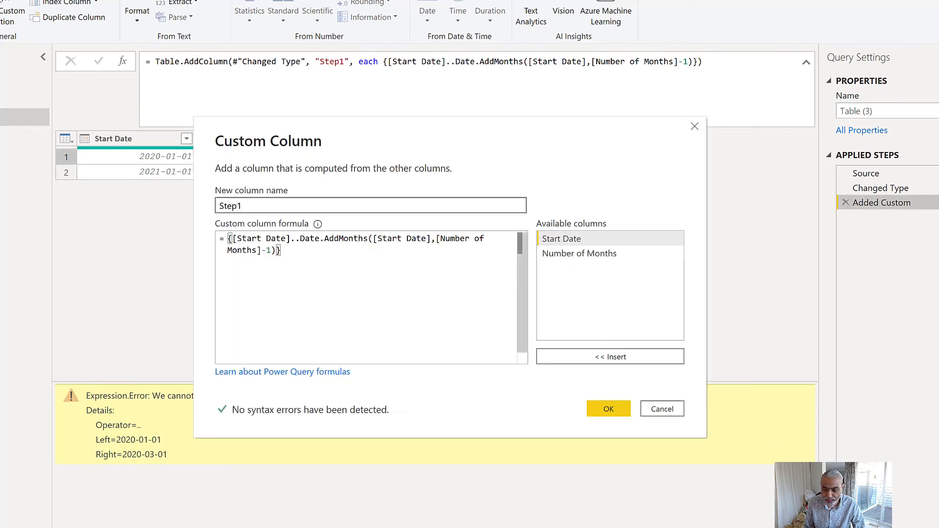
pyautogui.click(231, 239)
pyautogui.write('Numb')
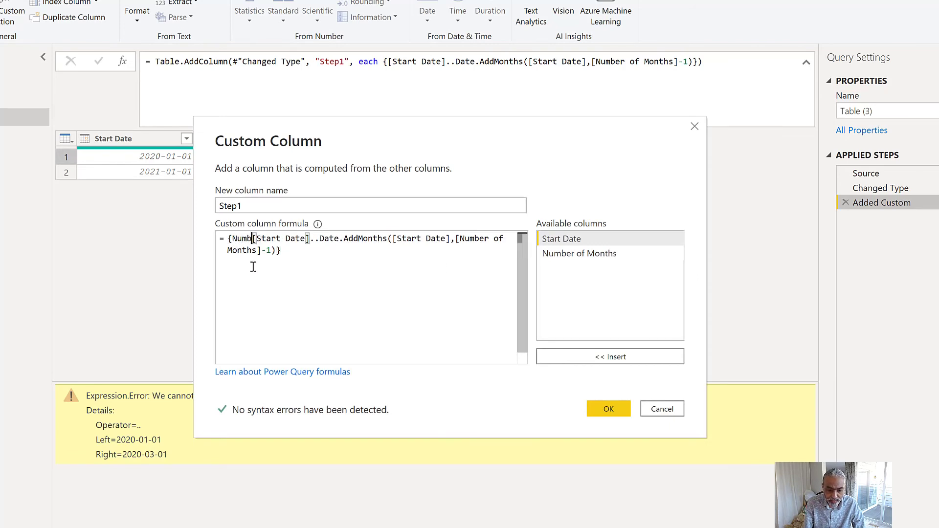
pyautogui.write('er.From(')
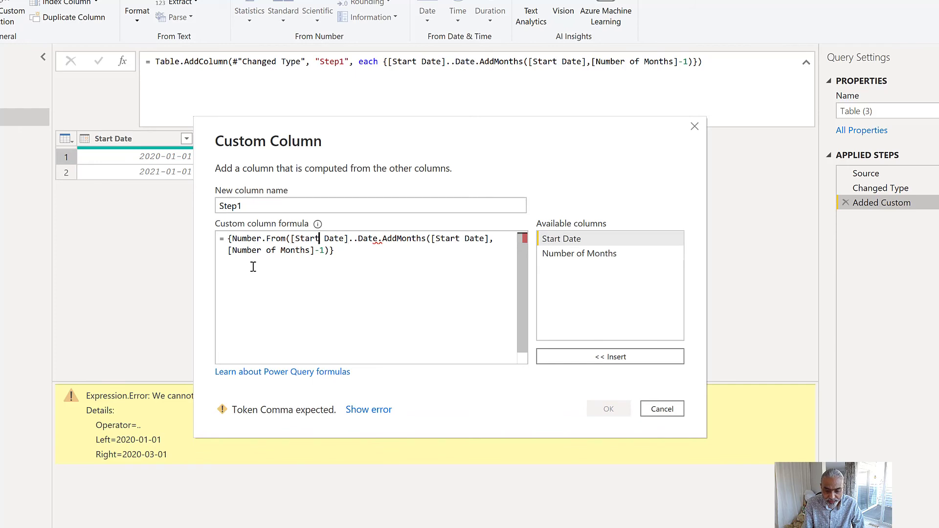
pyautogui.press('Right')
pyautogui.press('Right')
pyautogui.press('Right')
pyautogui.press('Right')
pyautogui.press('Right')
pyautogui.press('Right')
pyautogui.write(')')
# - Wrap the Date.AddMonths expression in Number.From() as well and apply the revised Step1 formula
pyautogui.press('Right')
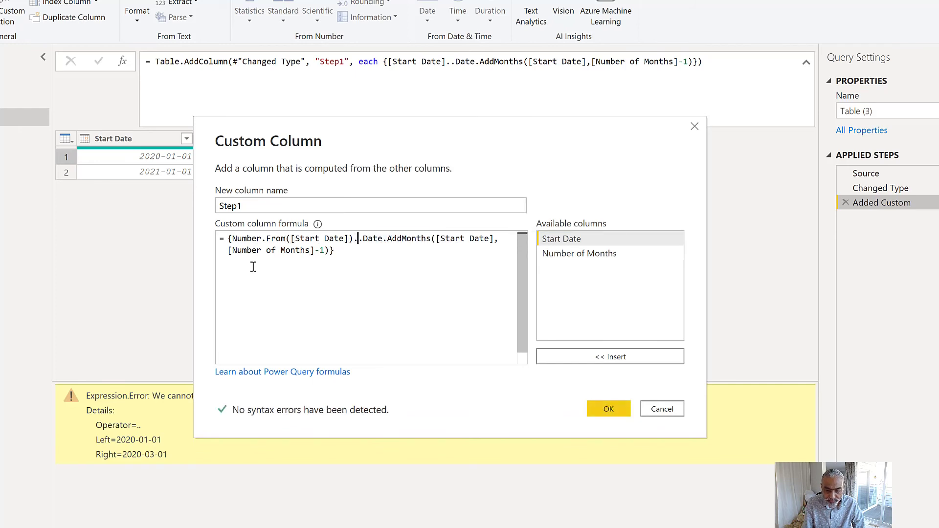
pyautogui.press('Right')
pyautogui.write('Number.From(')
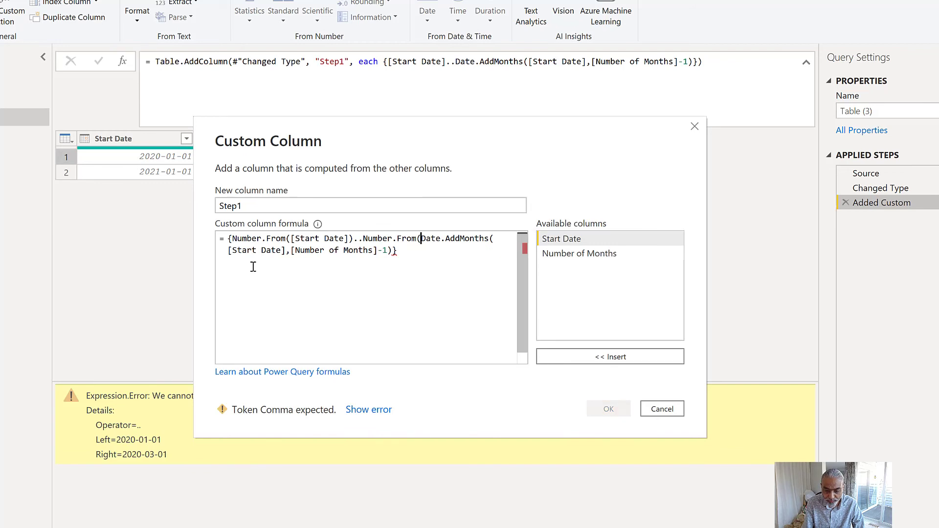
pyautogui.click(393, 255)
pyautogui.write(')')
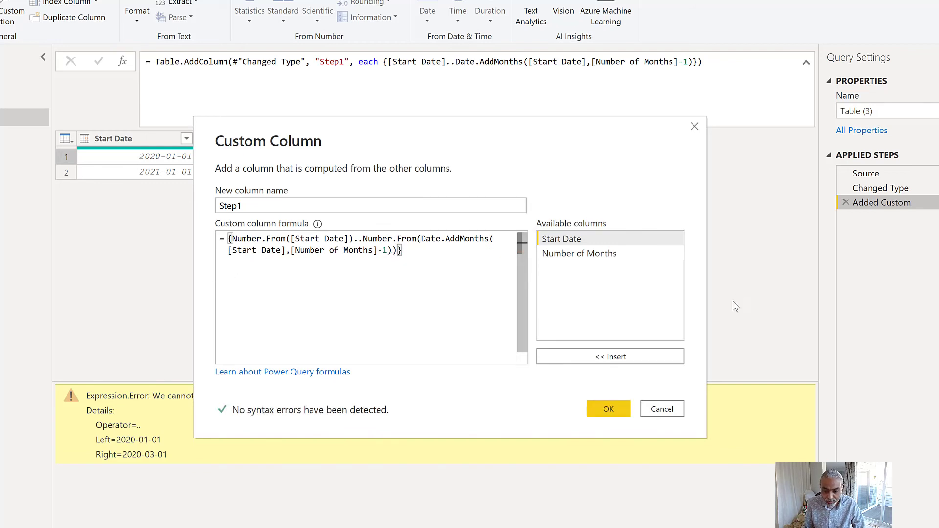
pyautogui.click(608, 409)
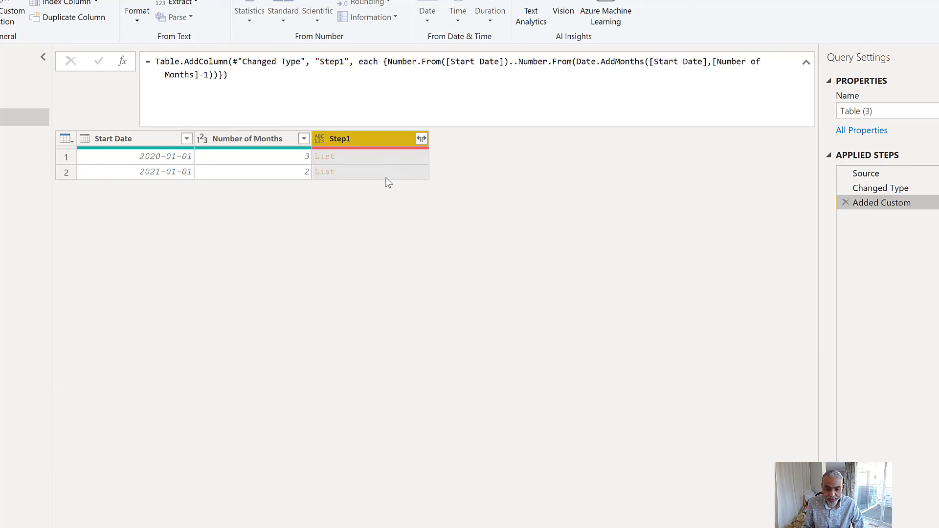
# - Preview the first row's Step1 list and the second row's start date and number of months
pyautogui.click(379, 164)
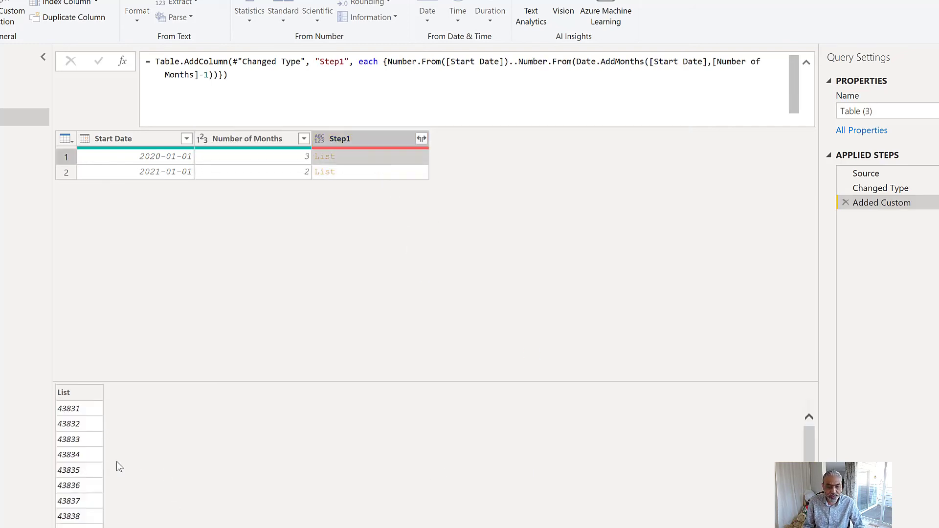
pyautogui.scroll(-3, 115, 465)
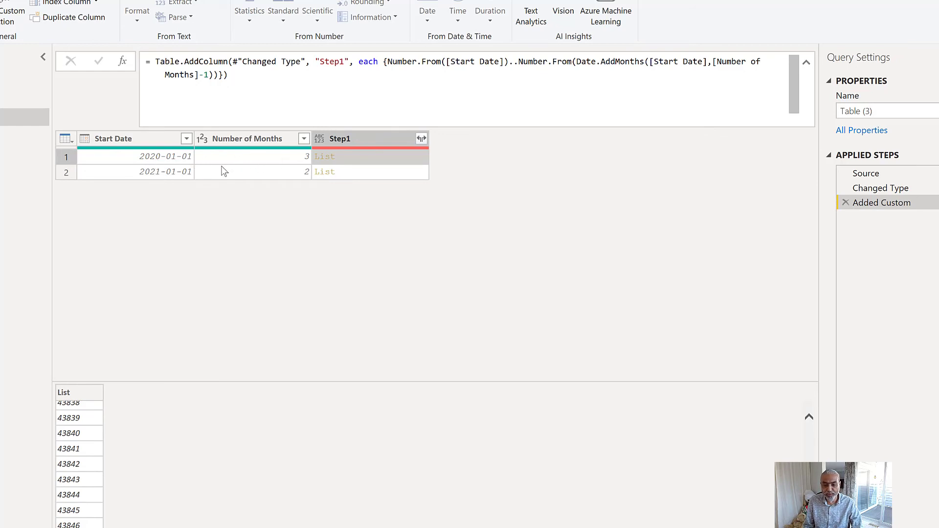
pyautogui.click(156, 174)
pyautogui.click(255, 174)
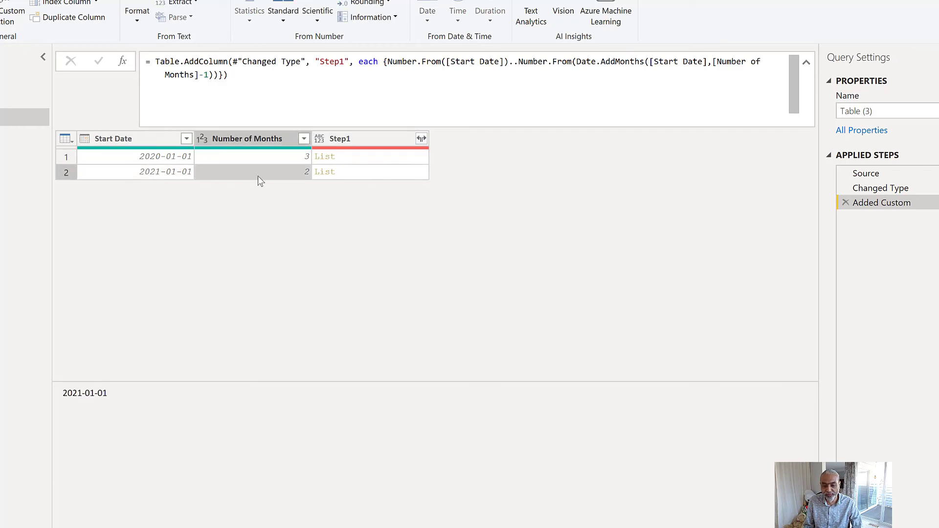
pyautogui.click(340, 155)
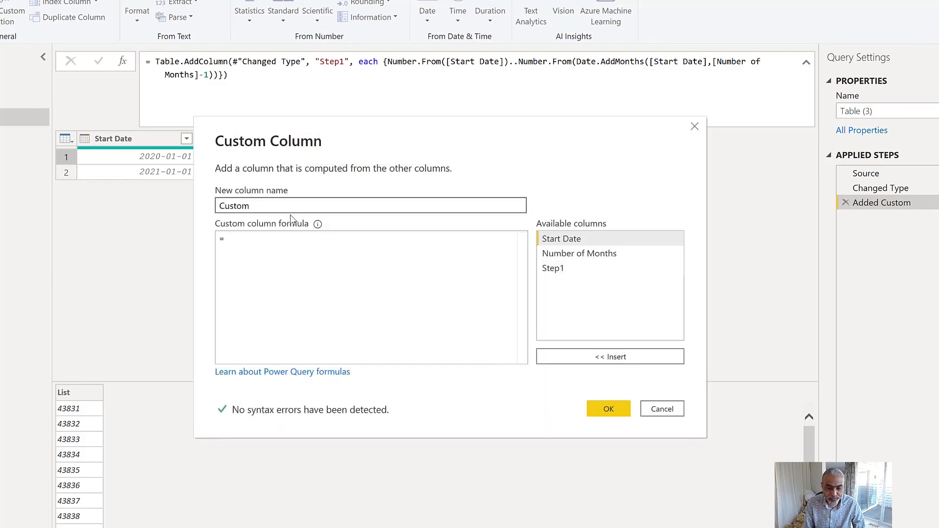
# - Name the new custom column Step2 and start its formula with List.Transform([Step1],
pyautogui.doubleClick(259, 207)
pyautogui.write('Ste[2')
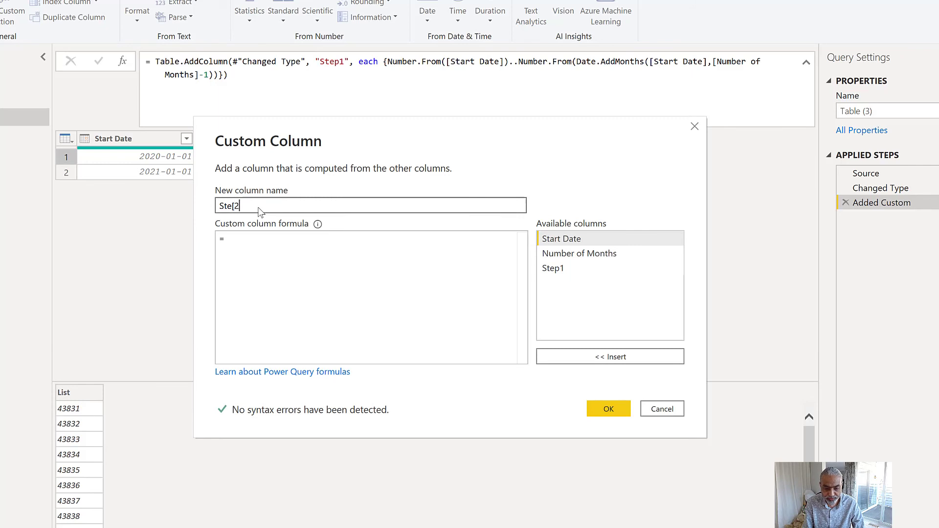
pyautogui.write('p[2')
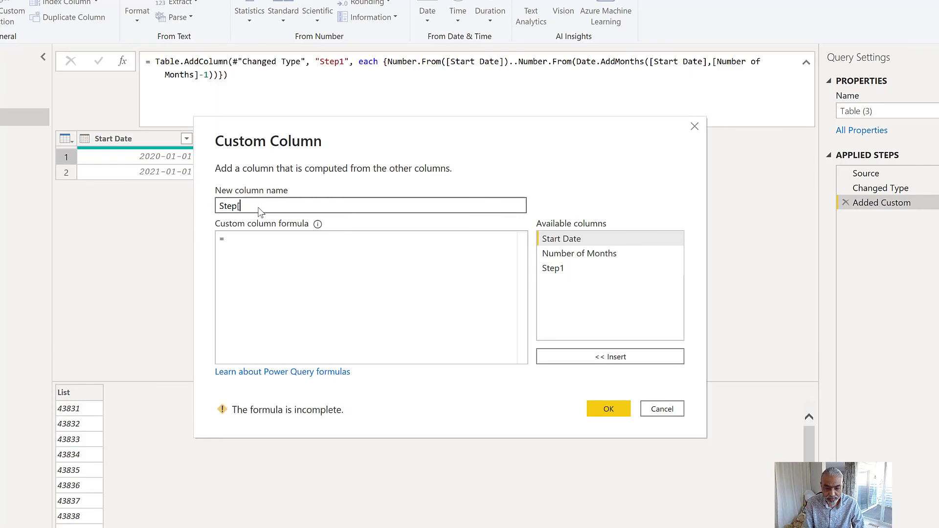
pyautogui.click(263, 243)
pyautogui.write('Li')
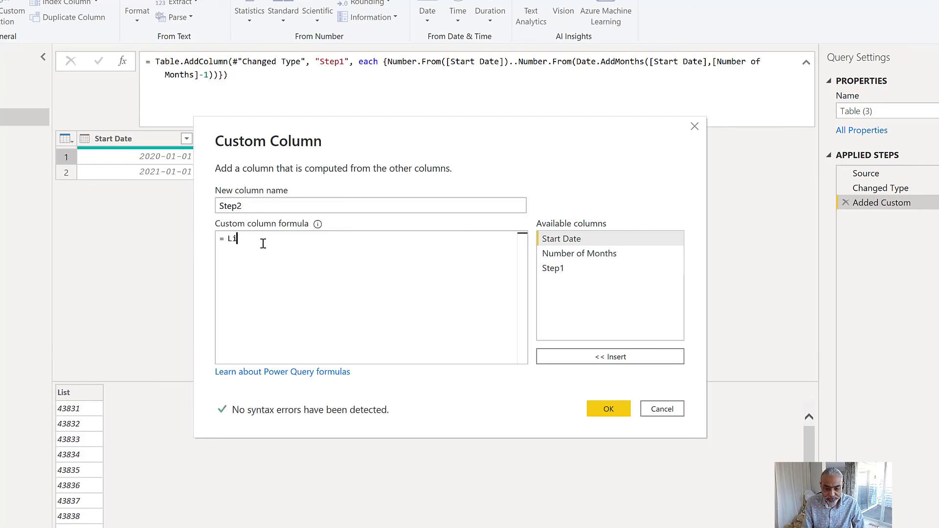
pyautogui.write('st.TransF')
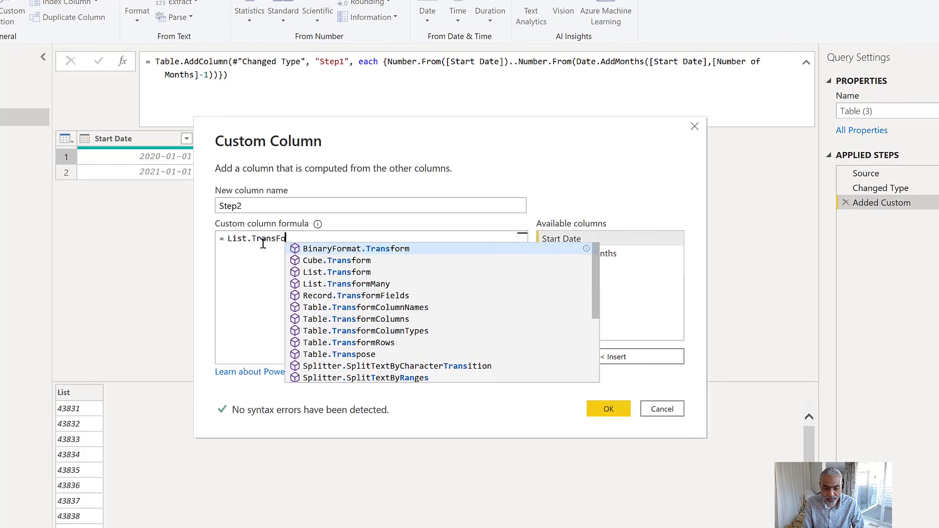
pyautogui.press('BackSpace')
pyautogui.write('form(')
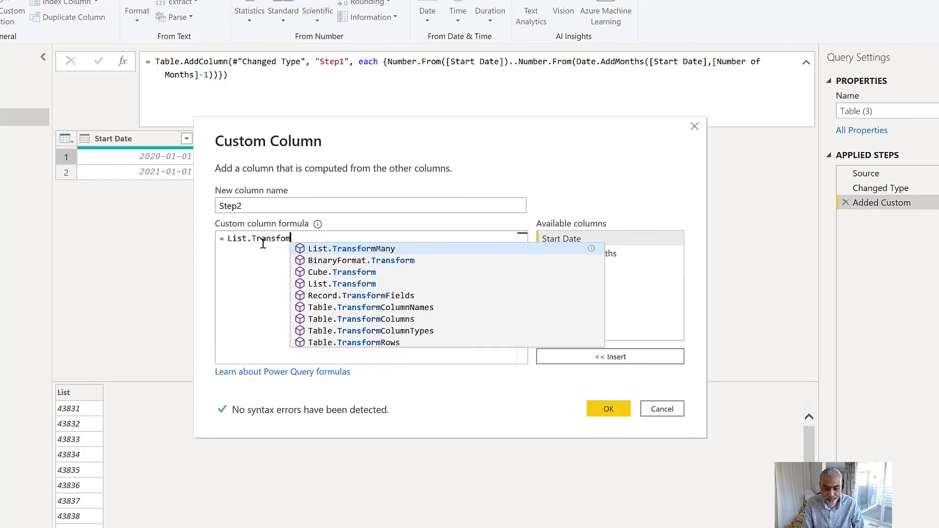
pyautogui.write('[Step2')
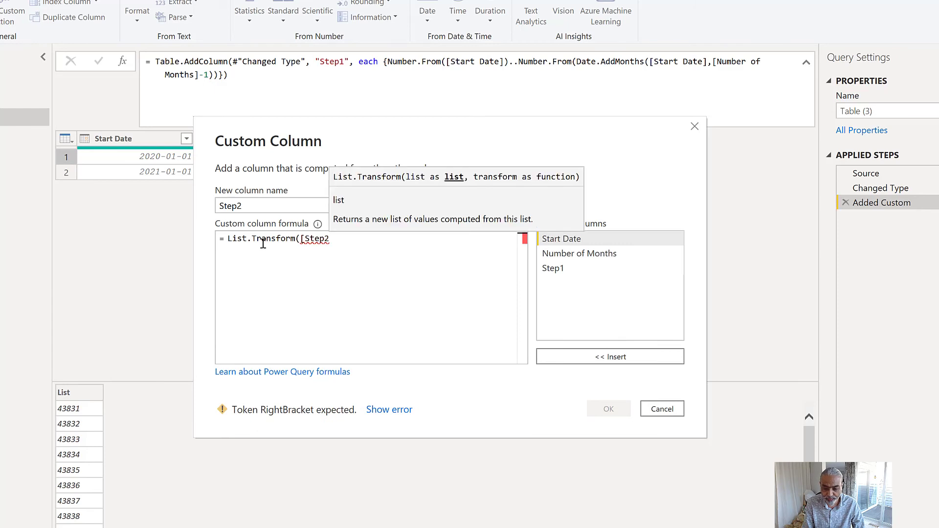
pyautogui.press('BackSpace')
pyautogui.write('1],')
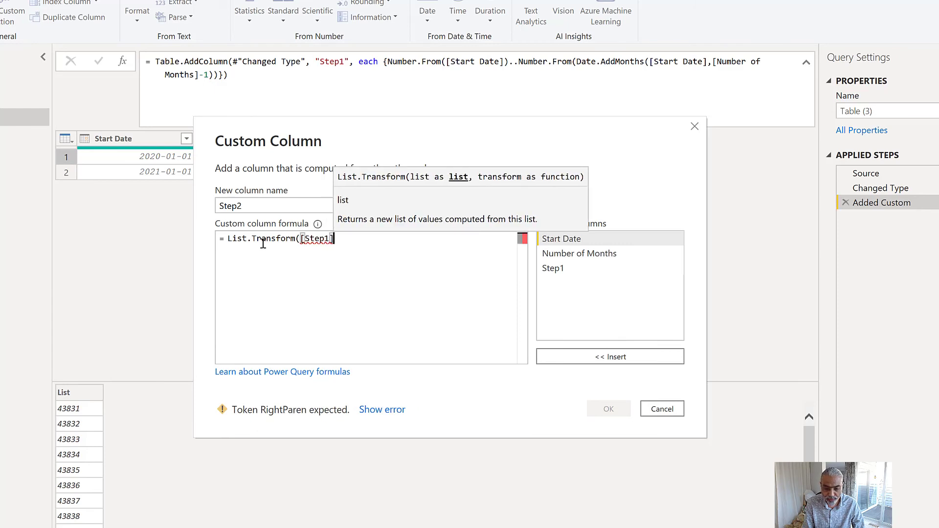
pyautogui.write('each')
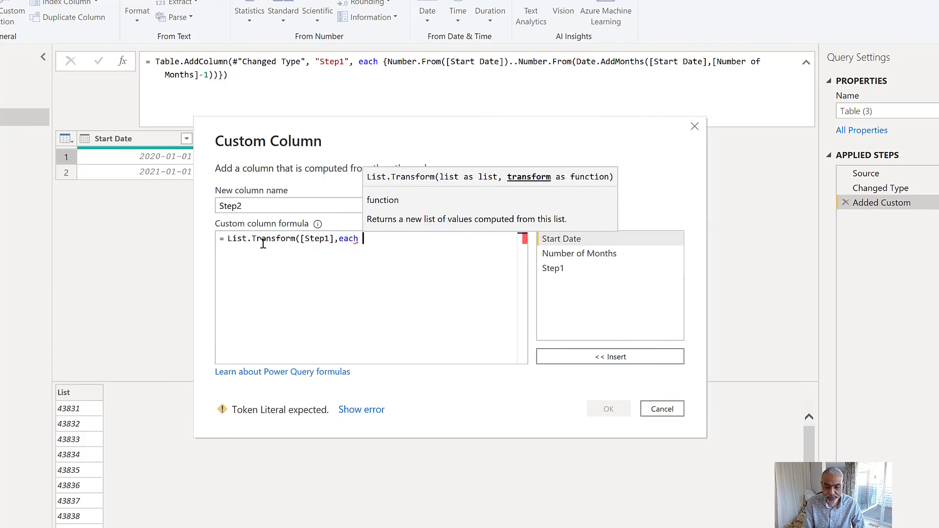
pyautogui.write(' Da')
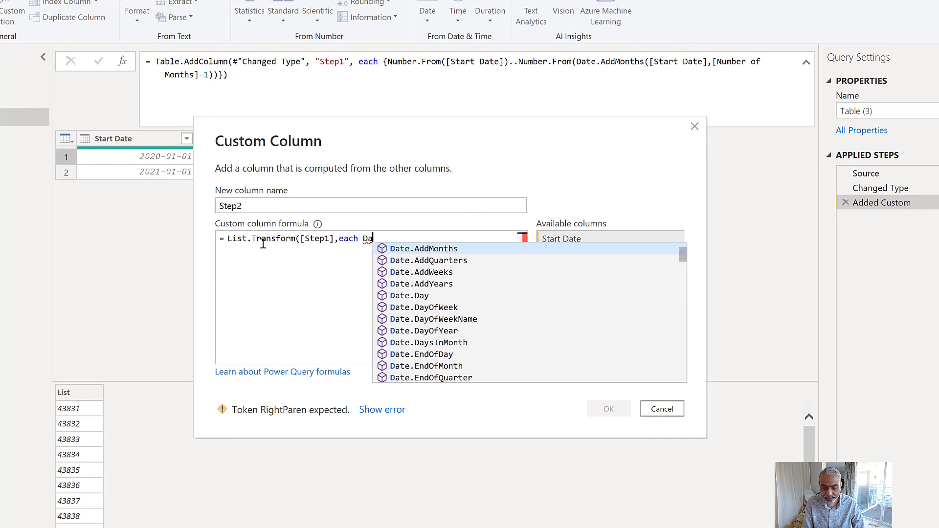
pyautogui.write('te.From(')
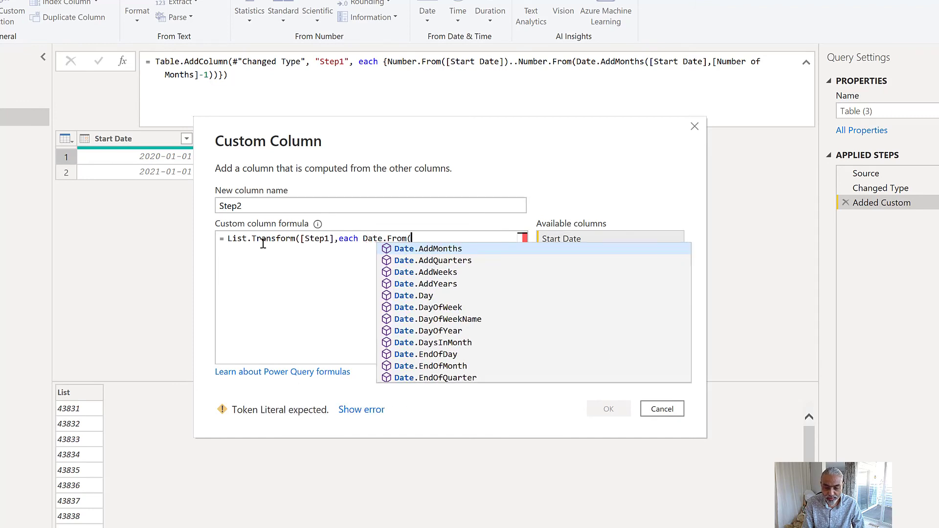
# - Add each Date.From(_) as the transform function in the Step2 formula
pyautogui.click(258, 275)
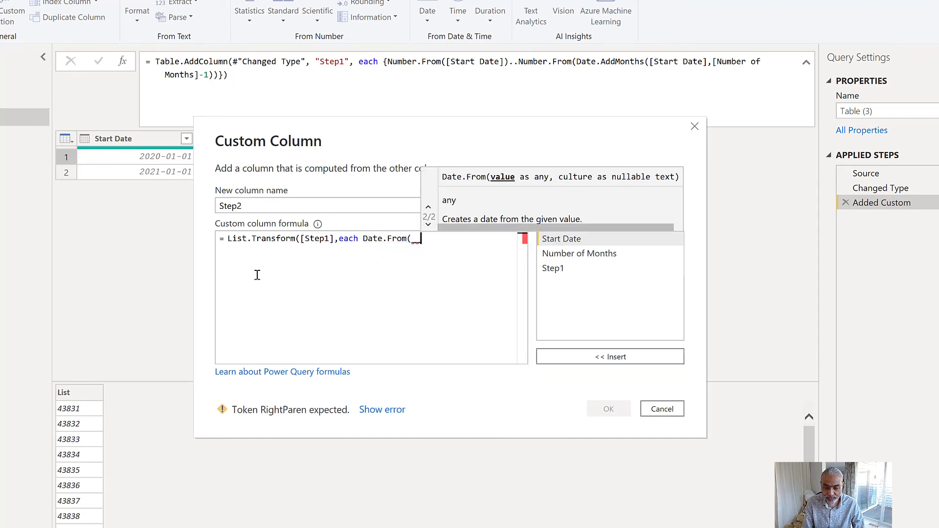
pyautogui.press('BackSpace')
pyautogui.write(')')
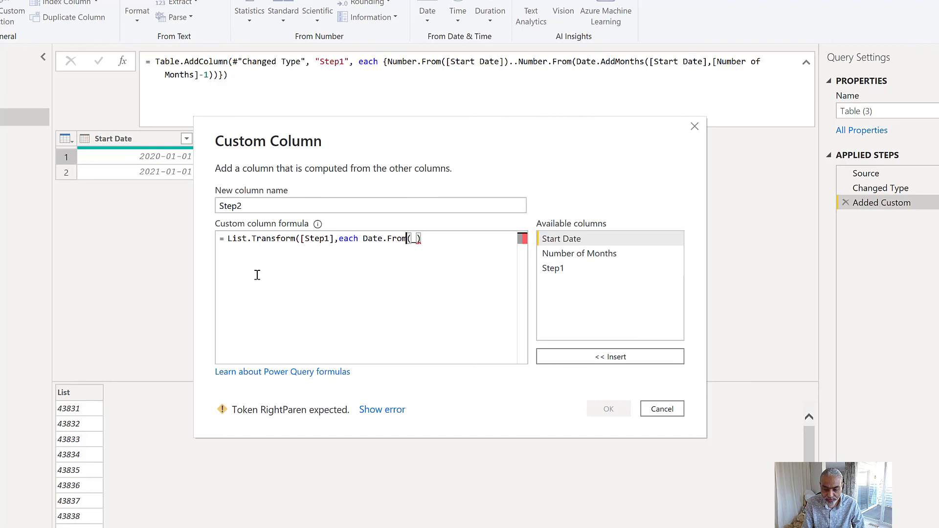
# - Insert Date.EndOfMonth directly before Date.From(_) in the Step2 formula
pyautogui.press('Left')
pyautogui.press('Left')
pyautogui.press('Left')
pyautogui.press('Left')
pyautogui.press('Left')
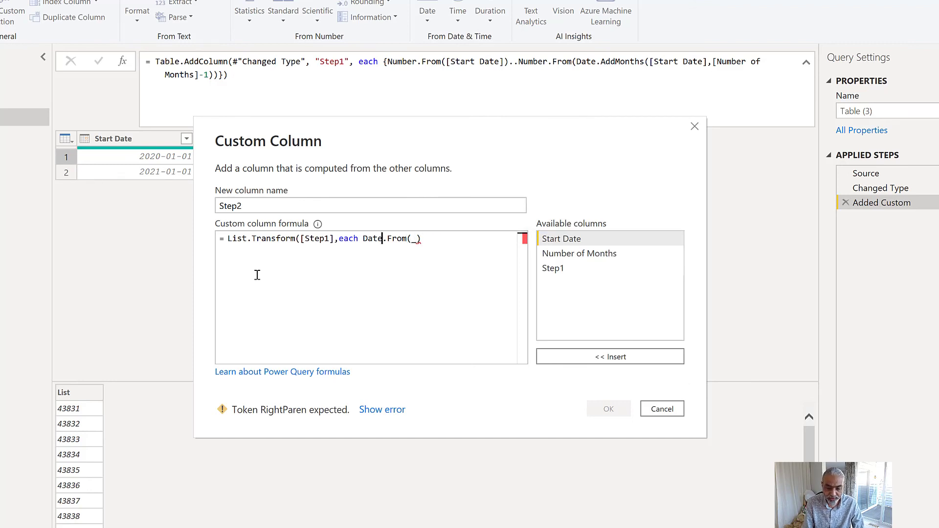
pyautogui.press('Left')
pyautogui.press('Left')
pyautogui.press('Left')
pyautogui.write('Date.')
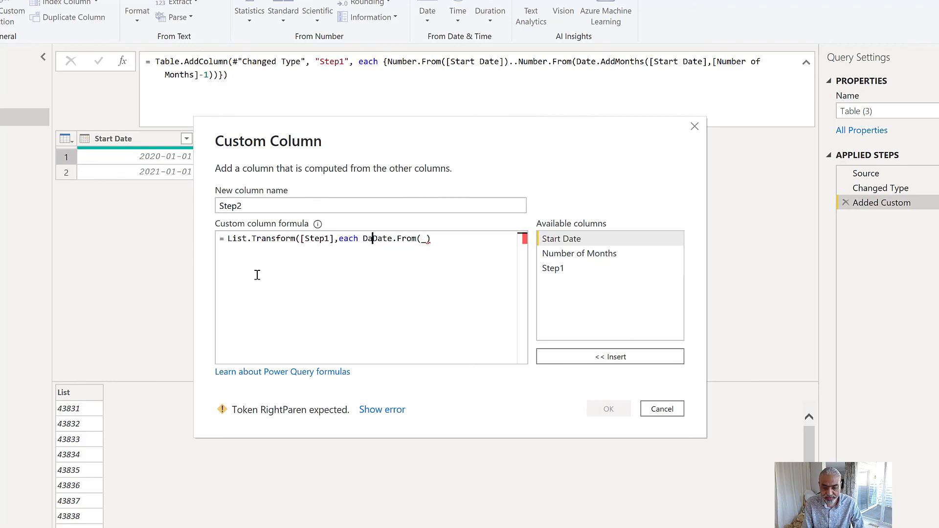
pyautogui.write('En')
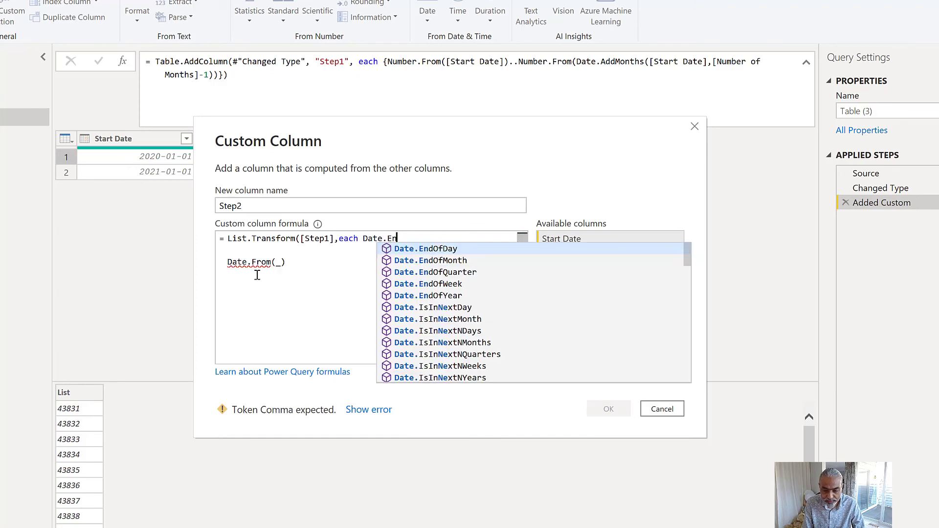
pyautogui.press('Down')
pyautogui.press('Tab')
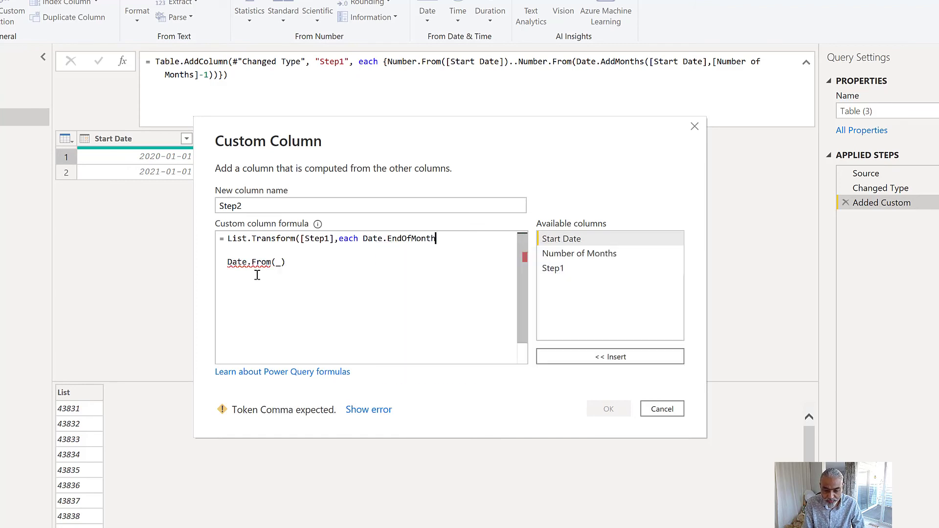
# - Enclose Date.From(_) in the Date.EndOfMonth parentheses, remove the stray line breaks, close List.Transform and create the Step2 column
pyautogui.write('(')
pyautogui.press('Delete')
pyautogui.press('Delete')
pyautogui.press('Delete')
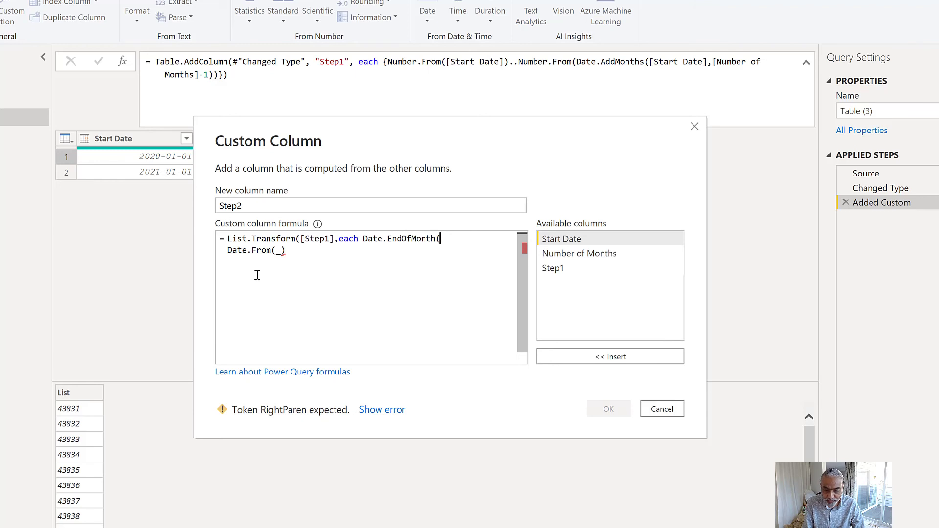
pyautogui.press('Right')
pyautogui.press('Right')
pyautogui.press('Right')
pyautogui.press('Right')
pyautogui.press('Right')
pyautogui.press('Right')
pyautogui.press('Right')
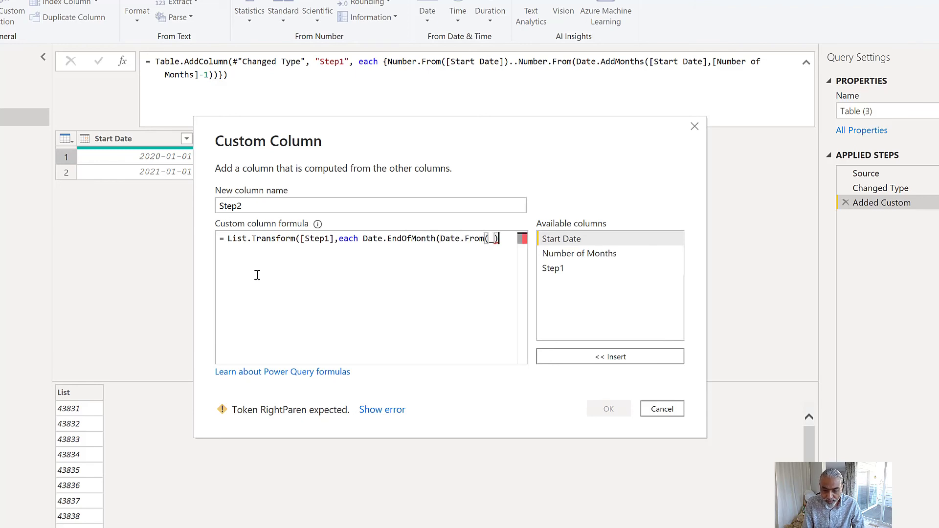
pyautogui.press('Right')
pyautogui.write(')')
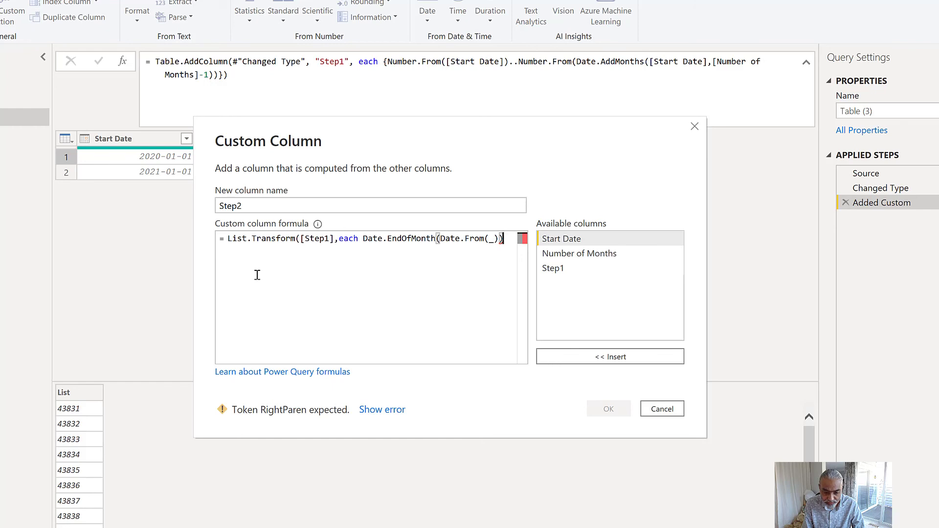
pyautogui.write(')')
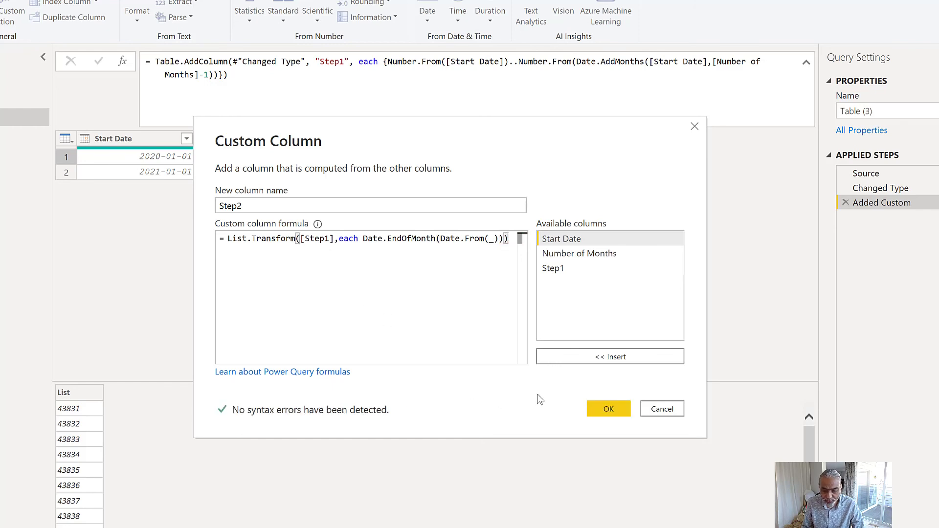
pyautogui.click(594, 412)
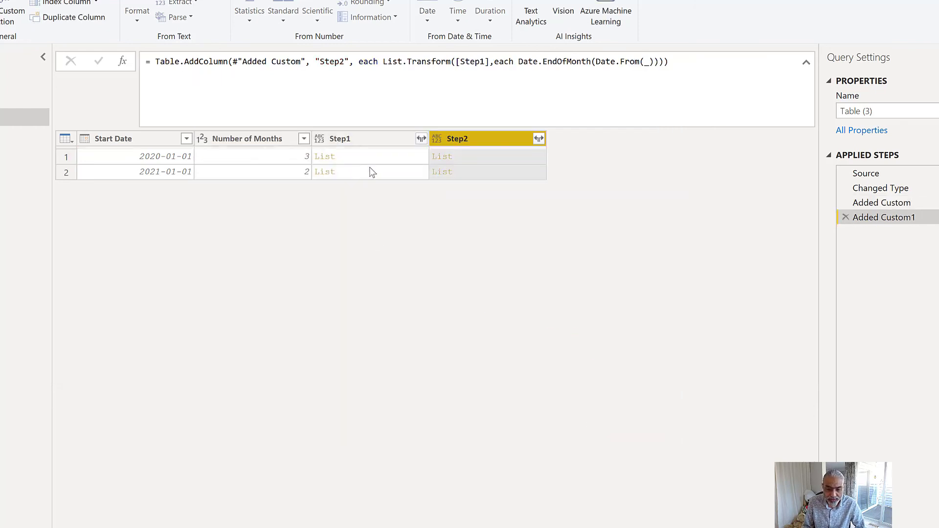
# - Preview the first row's Step2 list and look through its month-end dates
pyautogui.click(481, 157)
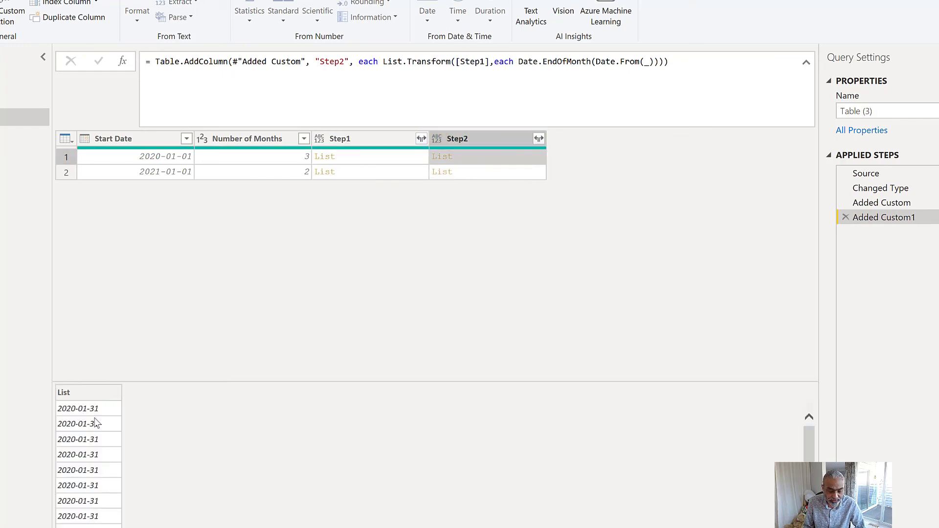
pyautogui.scroll(-1, 96, 426)
pyautogui.scroll(1, 100, 471)
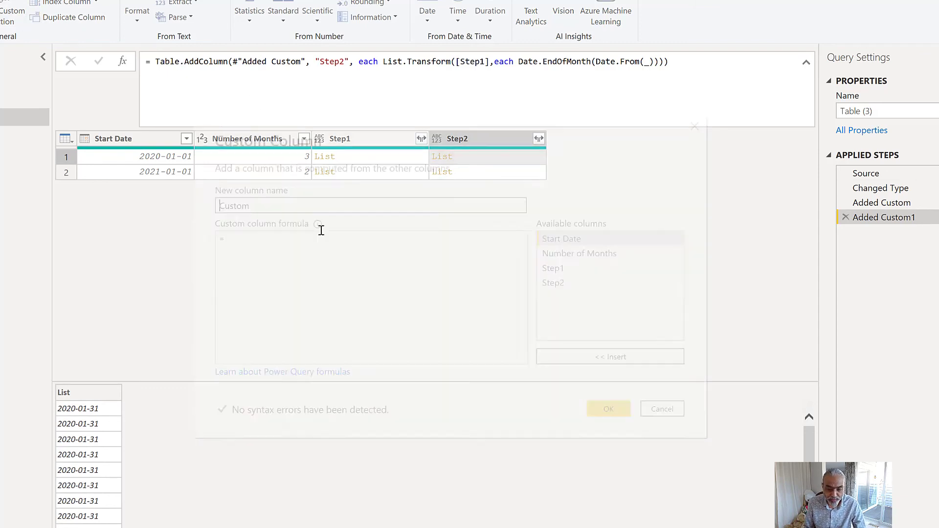
# - Add a custom column named Step3 with the formula List.Distinct([Step2])
pyautogui.click(265, 207)
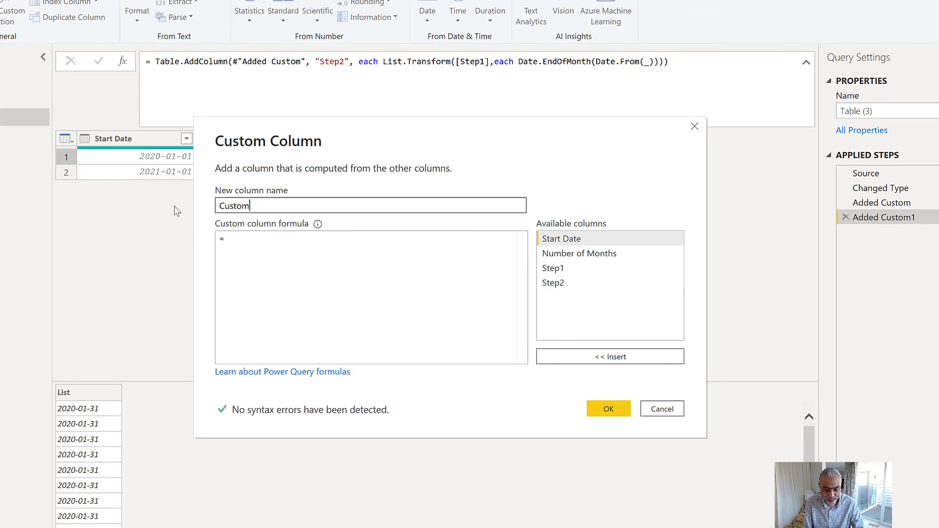
pyautogui.hotkey('ctrl', 'a')
pyautogui.write('s')
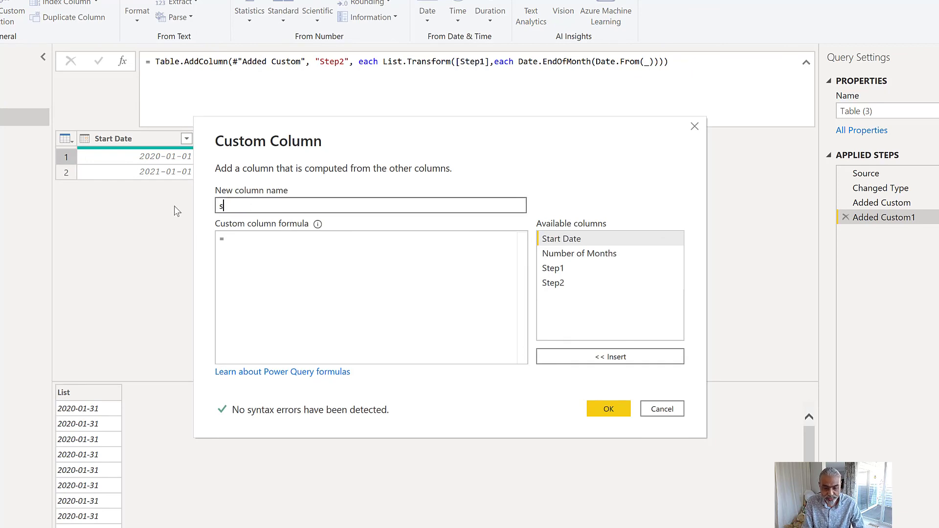
pyautogui.write('tep3')
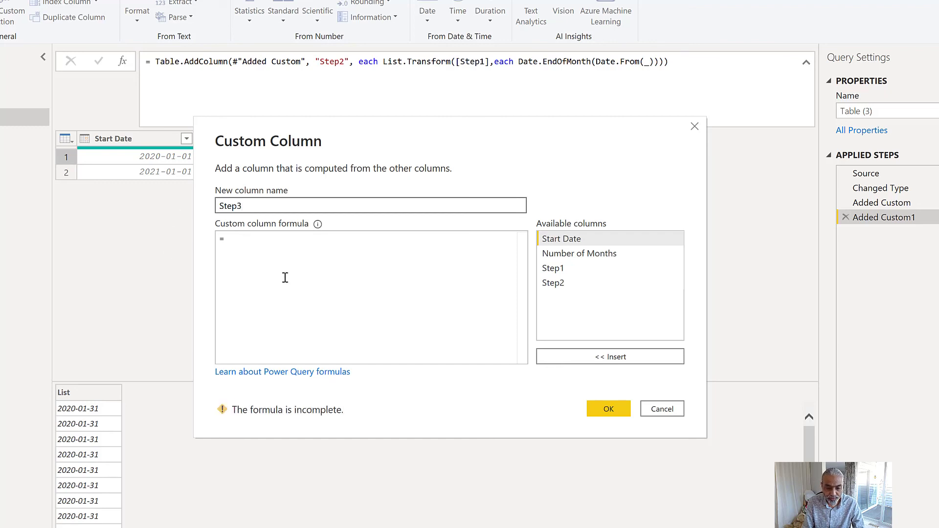
pyautogui.click(286, 278)
pyautogui.write('L')
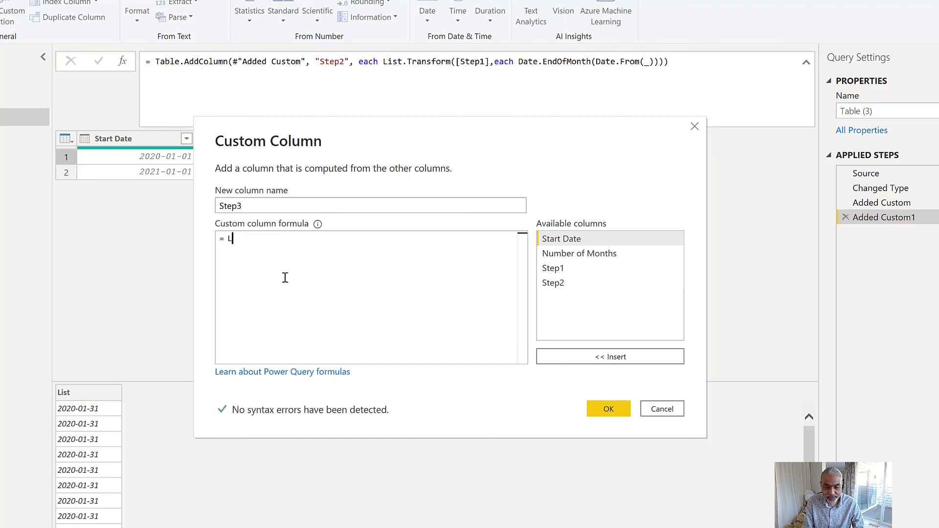
pyautogui.write('ist.Distinct(')
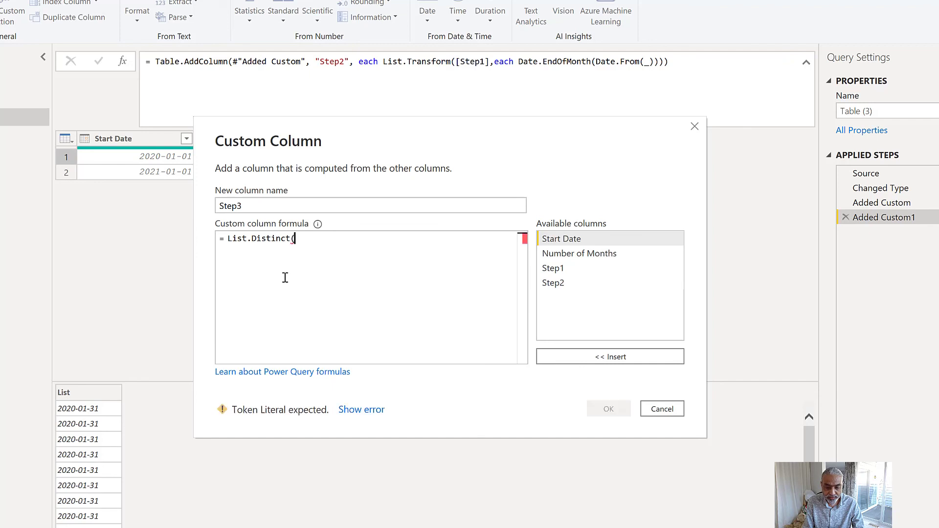
pyautogui.write('[S')
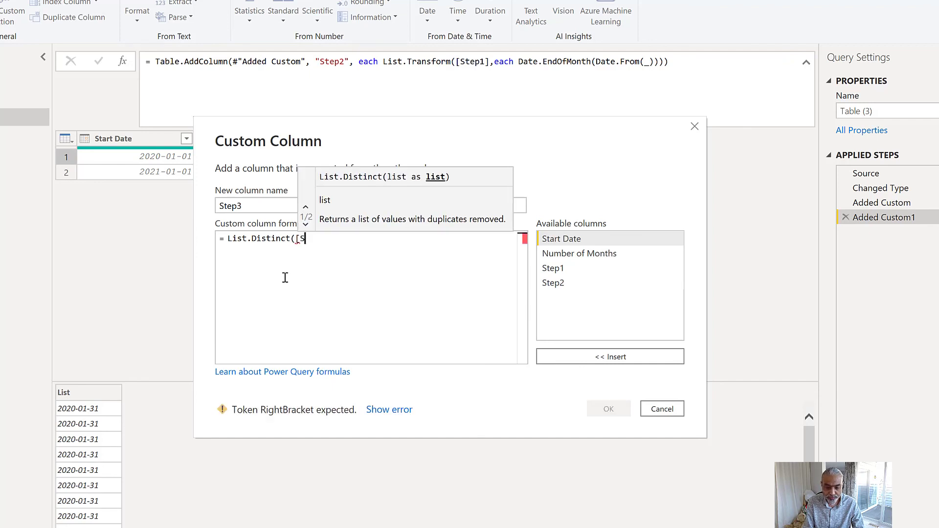
pyautogui.write('tep2])')
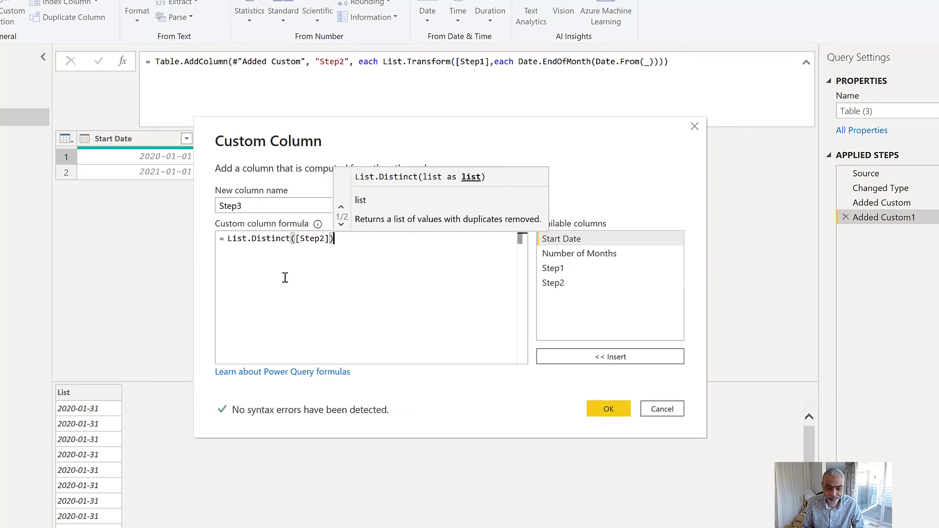
pyautogui.click(612, 410)
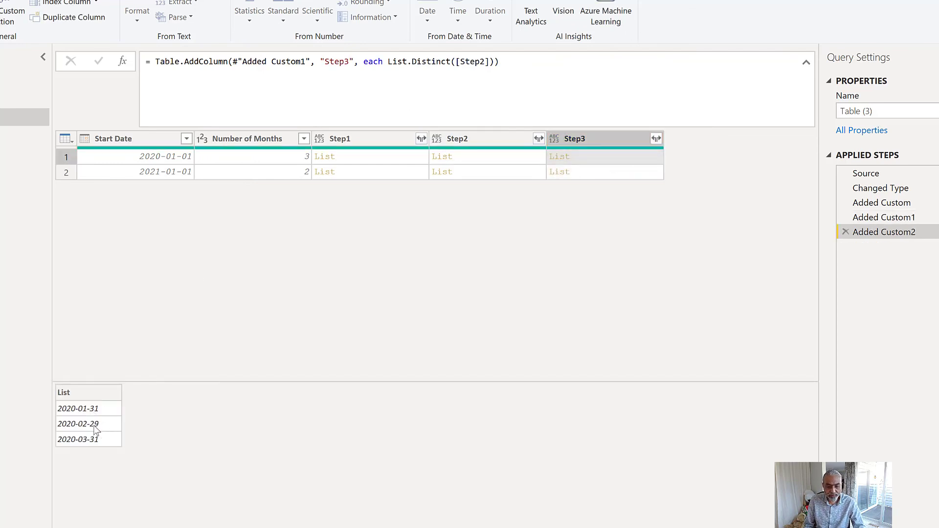
# - Preview the second row's Step3 list and expand the Step3 column to new rows
pyautogui.click(592, 177)
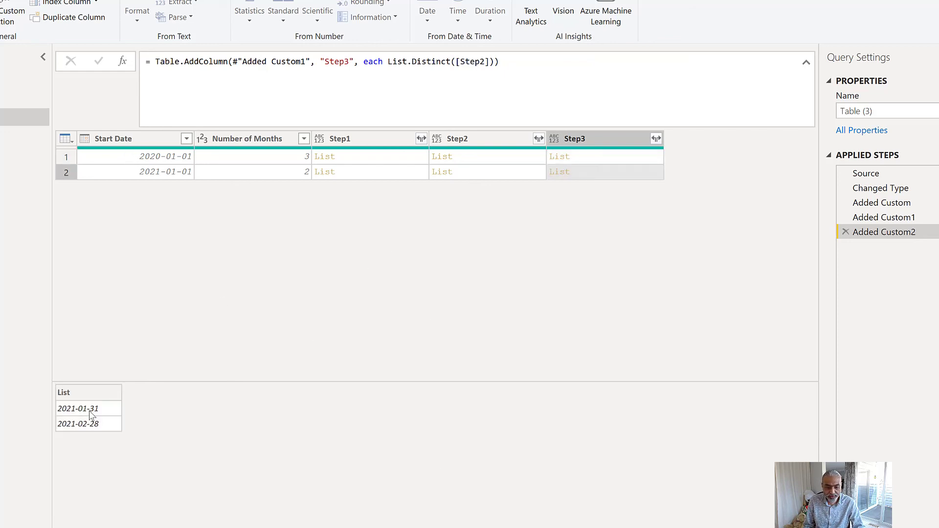
pyautogui.click(656, 138)
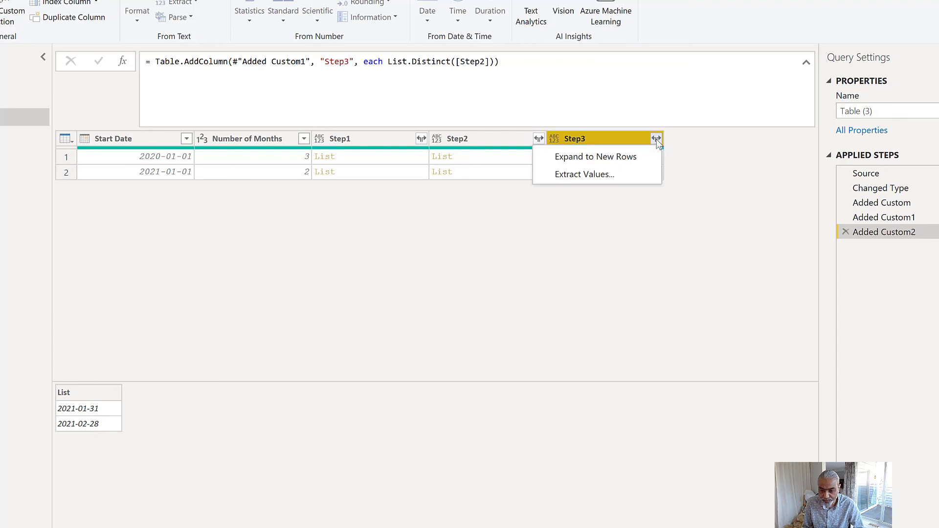
pyautogui.click(589, 156)
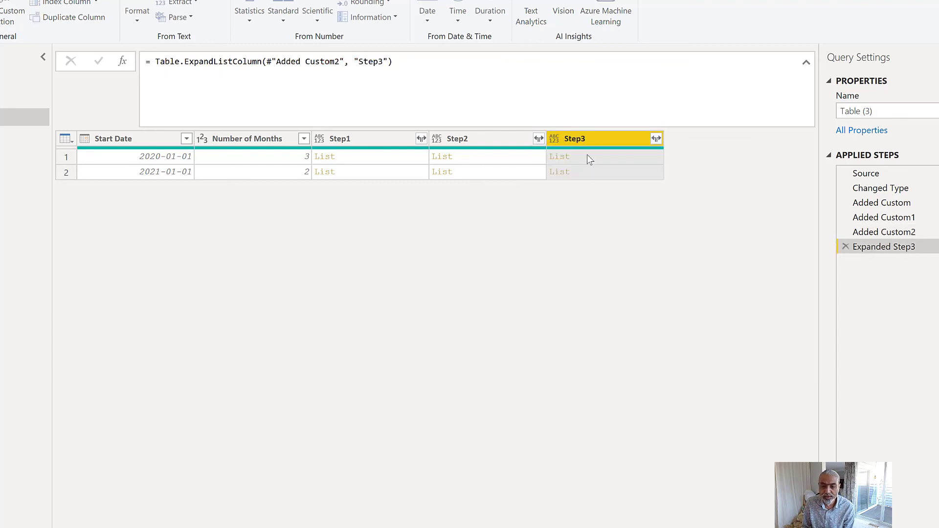
# - Remove the Step1 and Step2 helper columns from the table
pyautogui.click(478, 141)
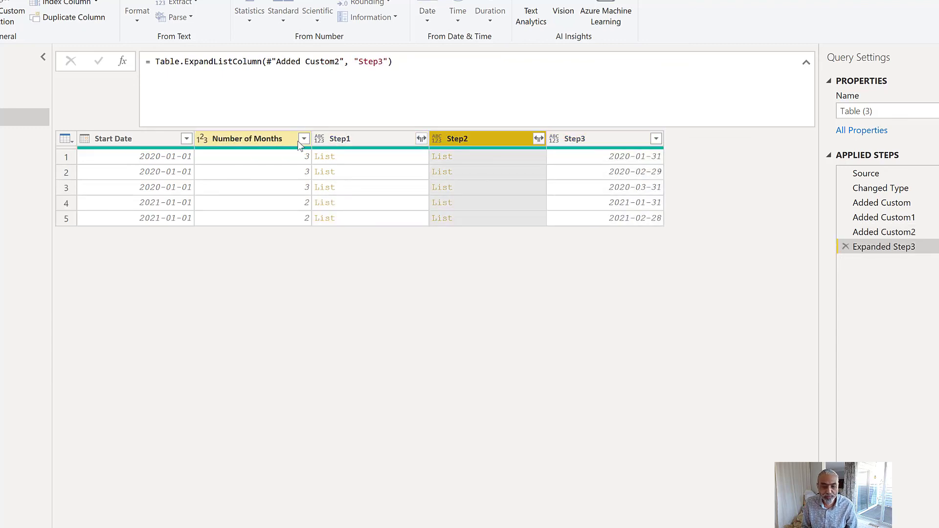
pyautogui.keyDown('ctrl'); pyautogui.click(273, 140); pyautogui.keyUp('ctrl')
pyautogui.keyDown('ctrl'); pyautogui.click(369, 139); pyautogui.keyUp('ctrl')
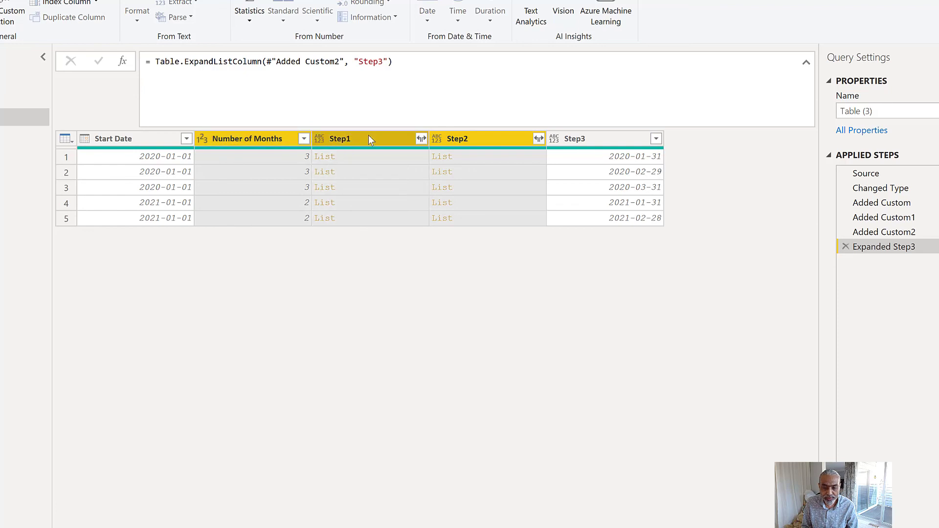
pyautogui.rightClick(370, 139)
pyautogui.click(419, 159)
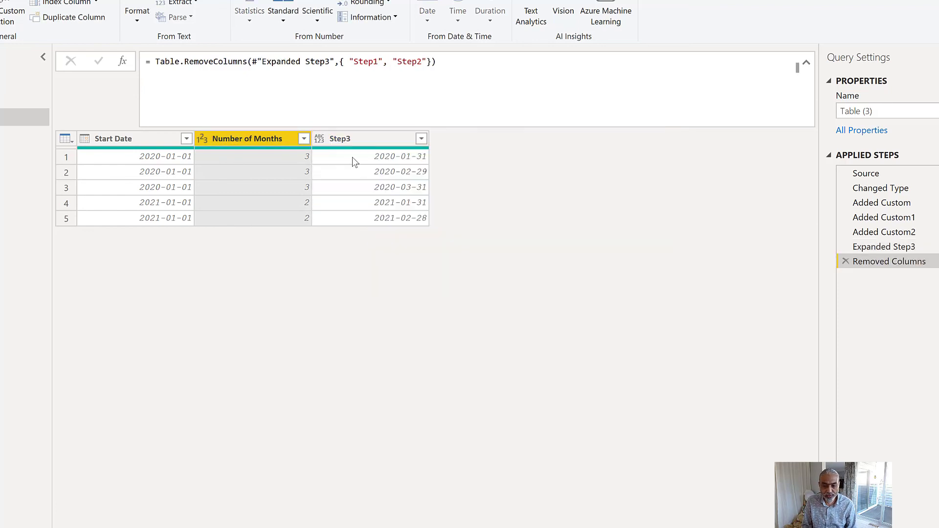
# - Check the first three Step3 month-end dates and the fourth row's start date
pyautogui.click(352, 157)
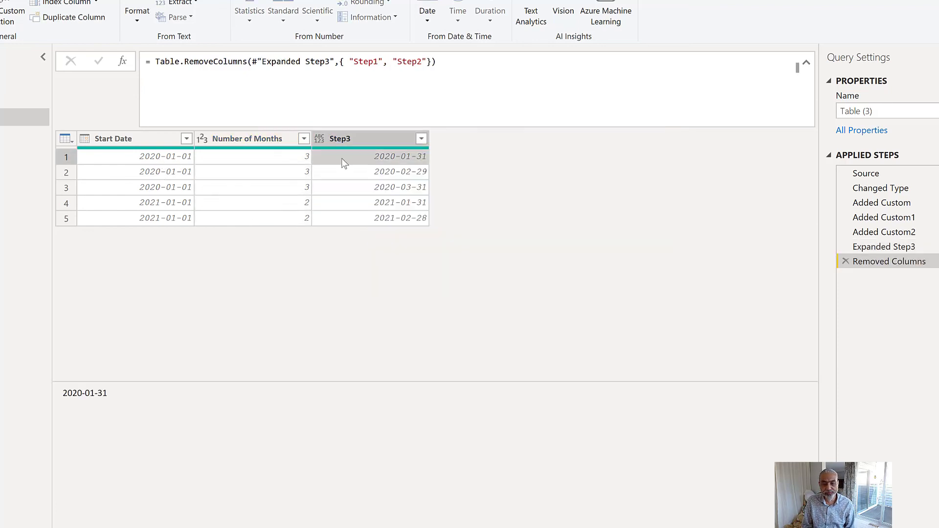
pyautogui.click(391, 171)
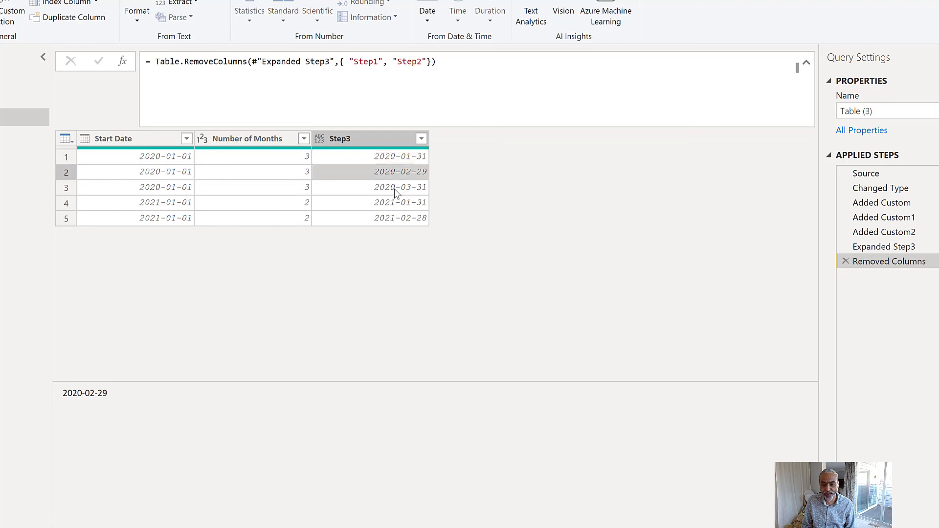
pyautogui.click(395, 188)
pyautogui.click(177, 208)
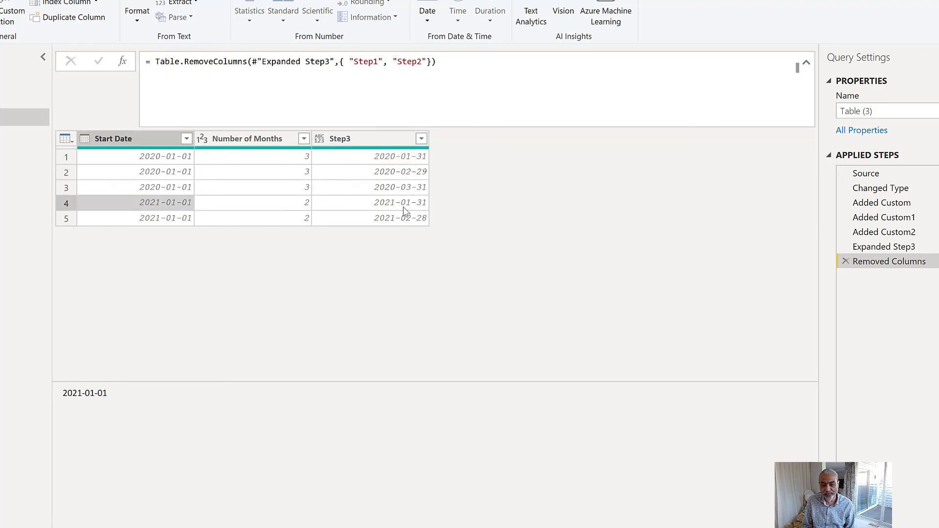